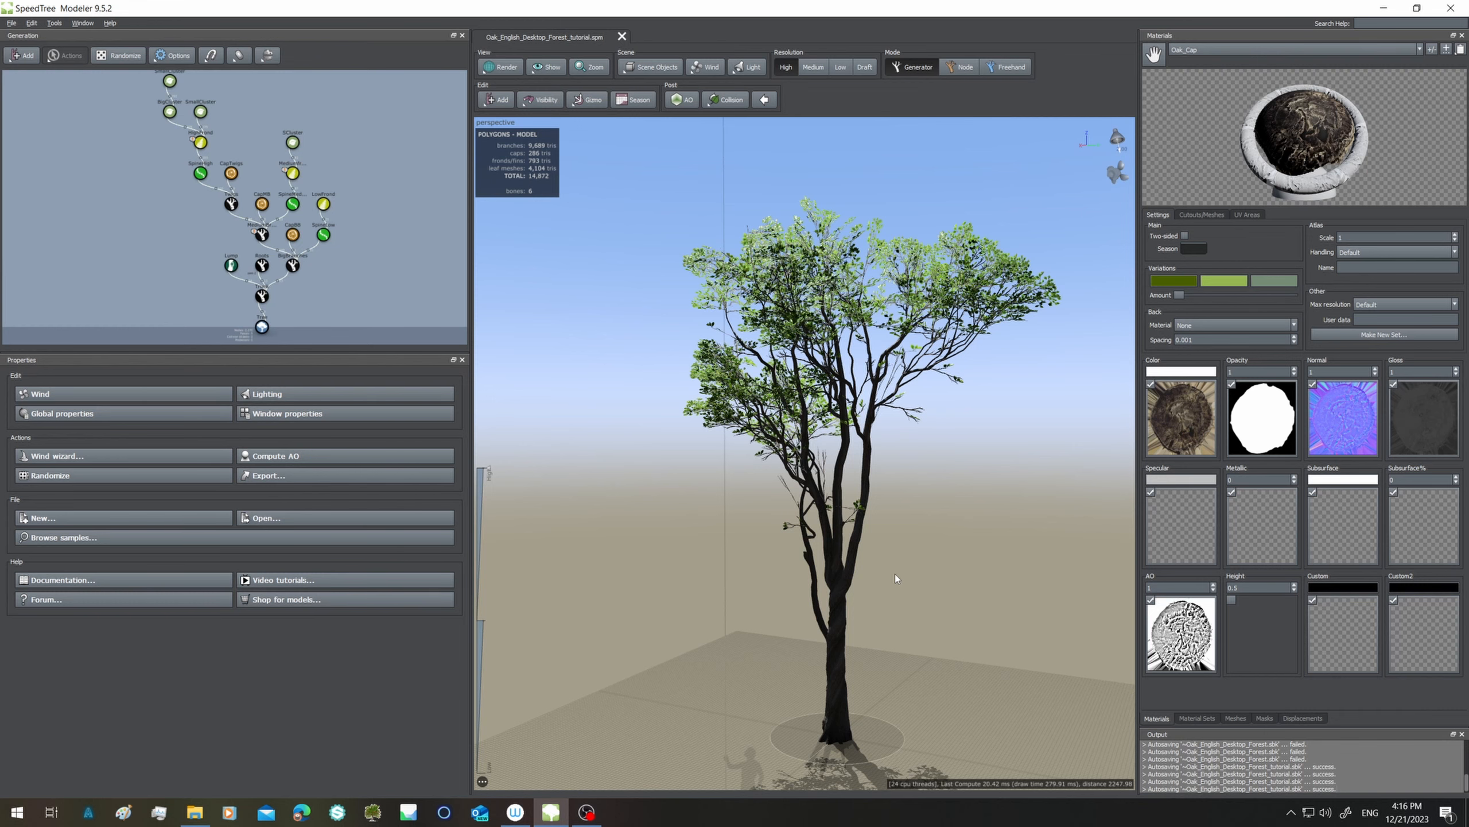
pyautogui.moveTo(925, 553)
pyautogui.mouseDown()
pyautogui.moveTo(782, 561)
pyautogui.moveTo(919, 558)
pyautogui.mouseUp()
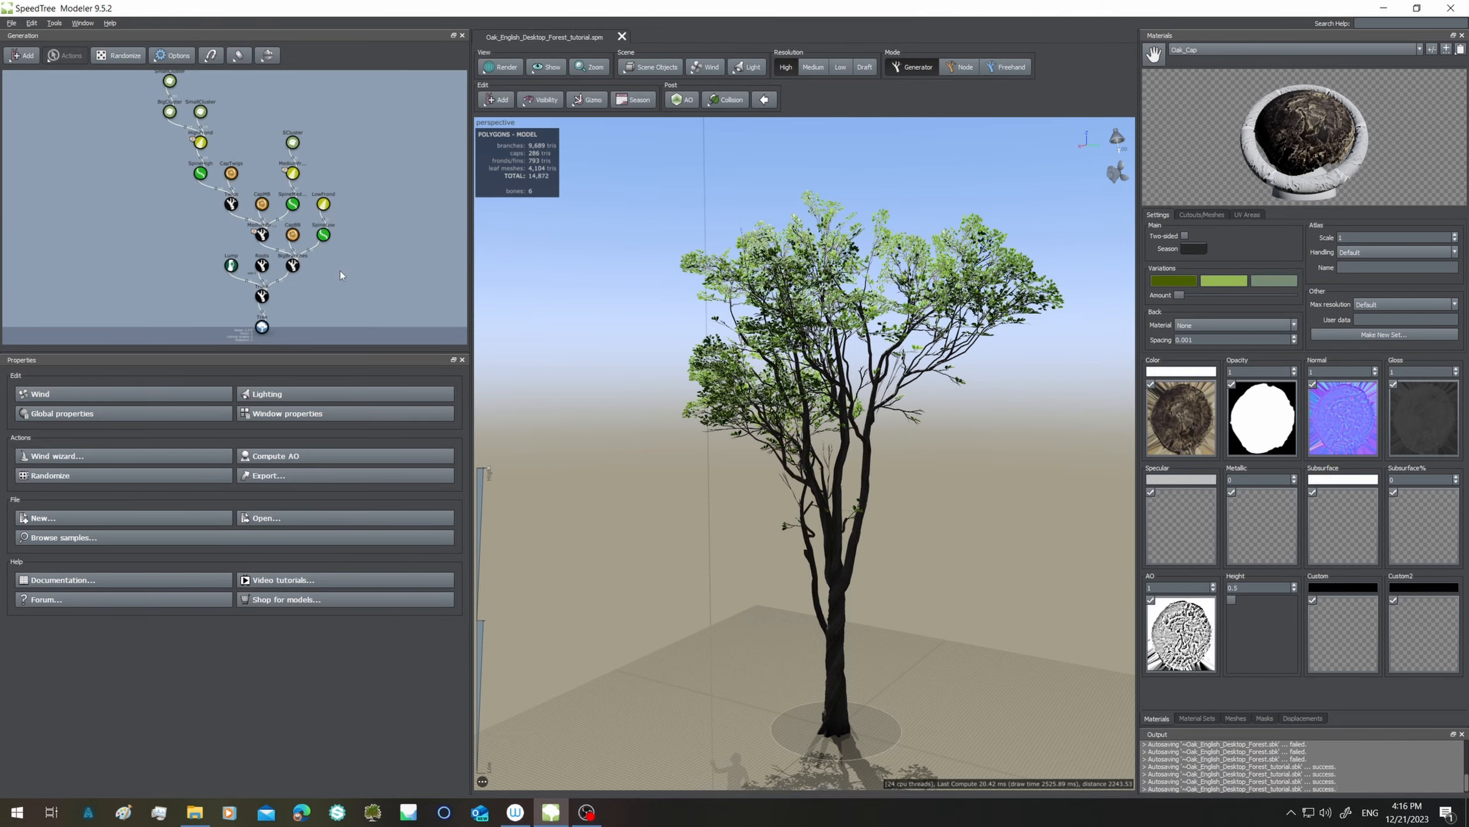
pyautogui.moveTo(952, 511); pyautogui.dragTo(875, 486)
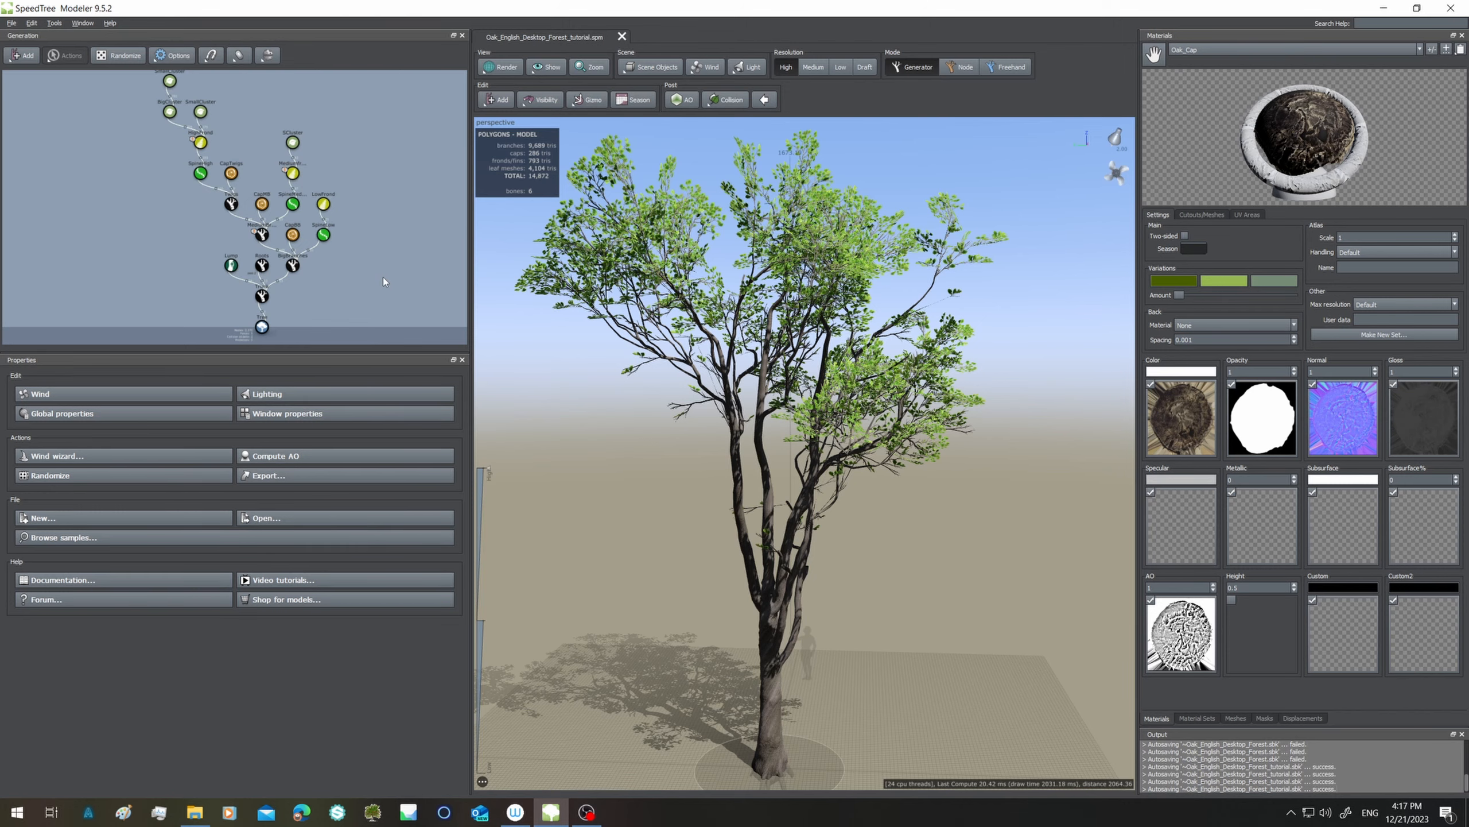
pyautogui.moveTo(765, 470); pyautogui.dragTo(714, 459)
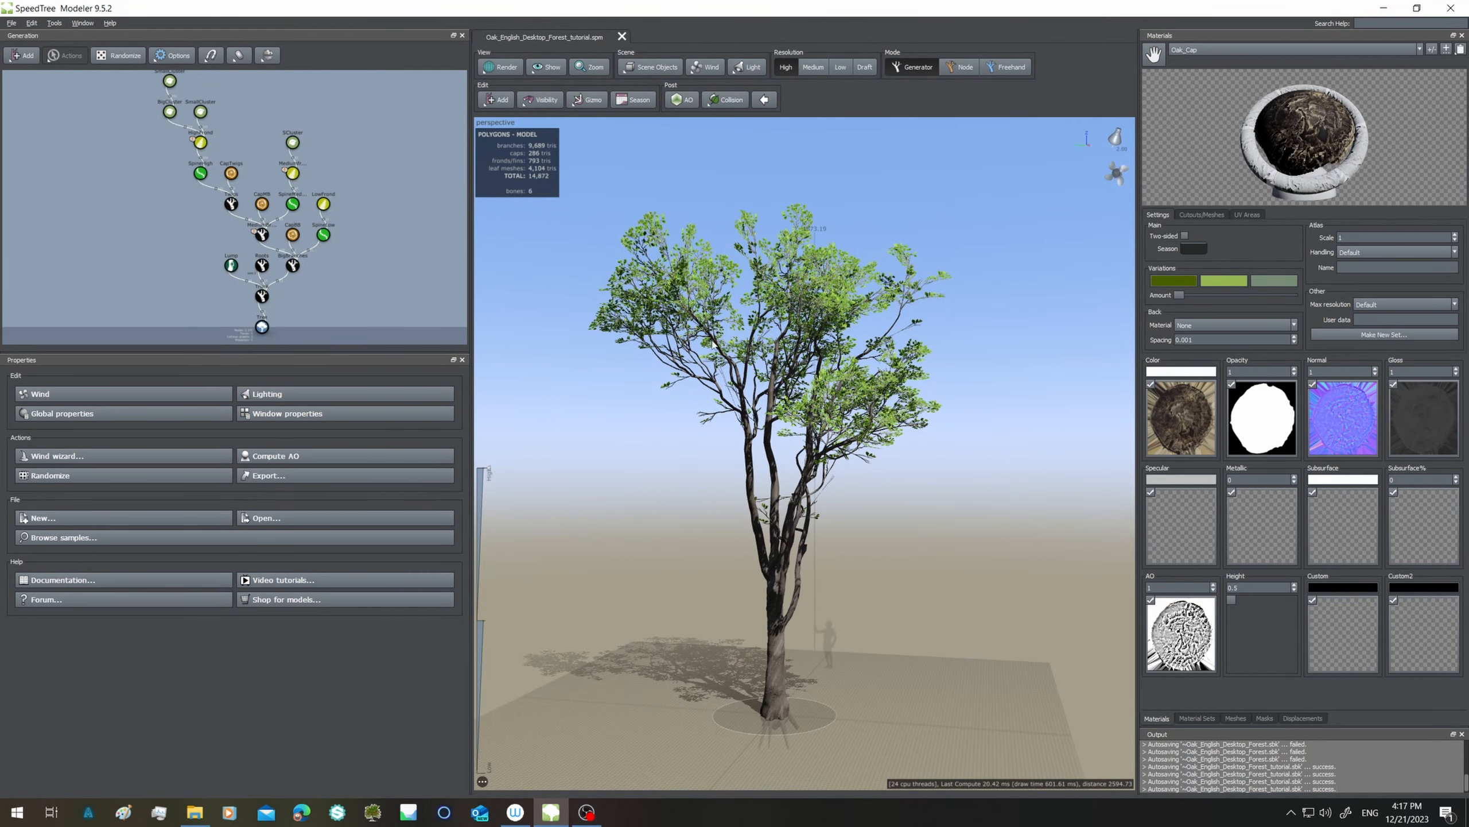
pyautogui.moveTo(838, 480); pyautogui.dragTo(790, 521)
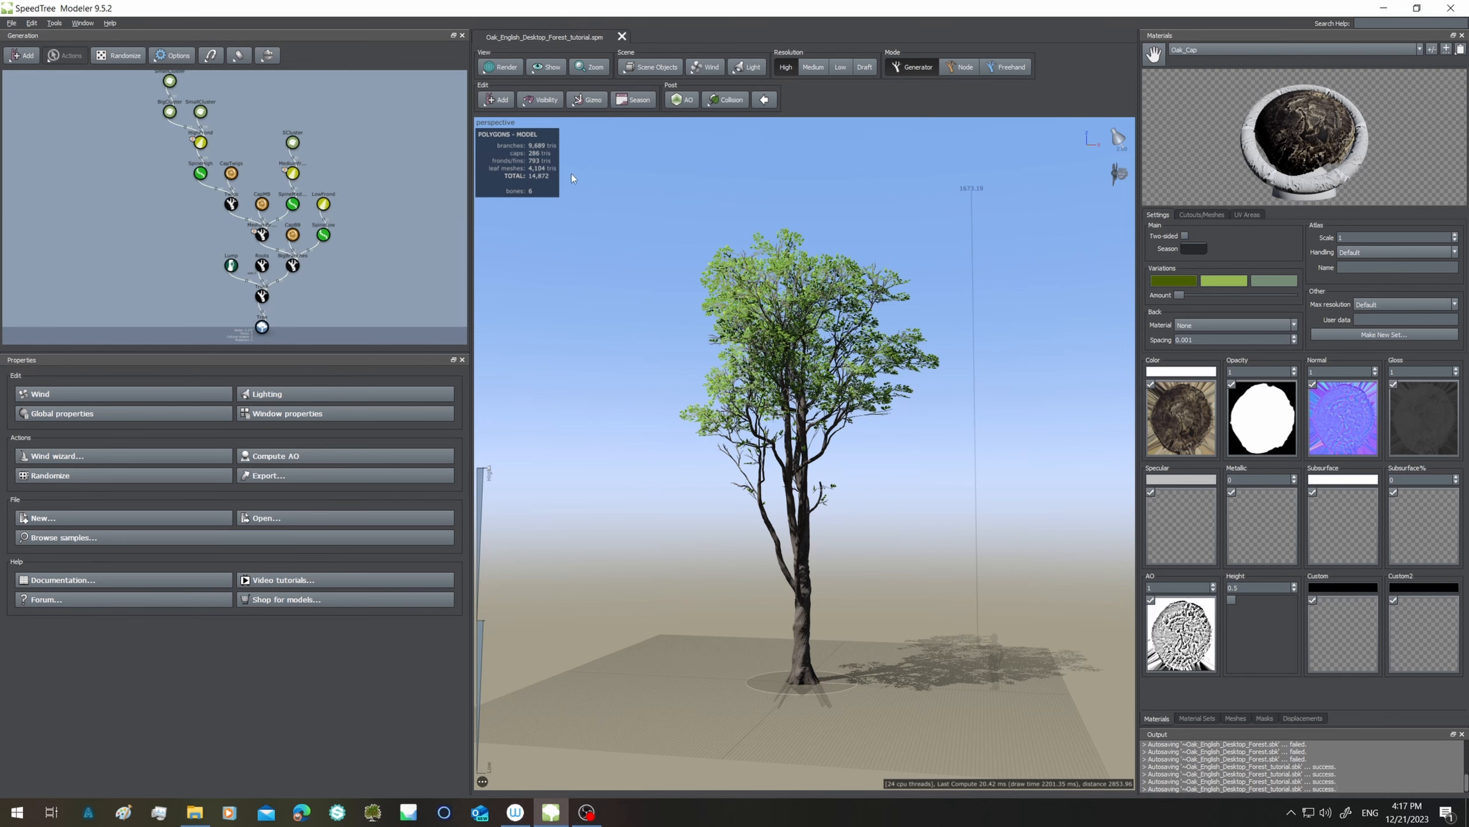
pyautogui.moveTo(686, 247); pyautogui.dragTo(629, 262)
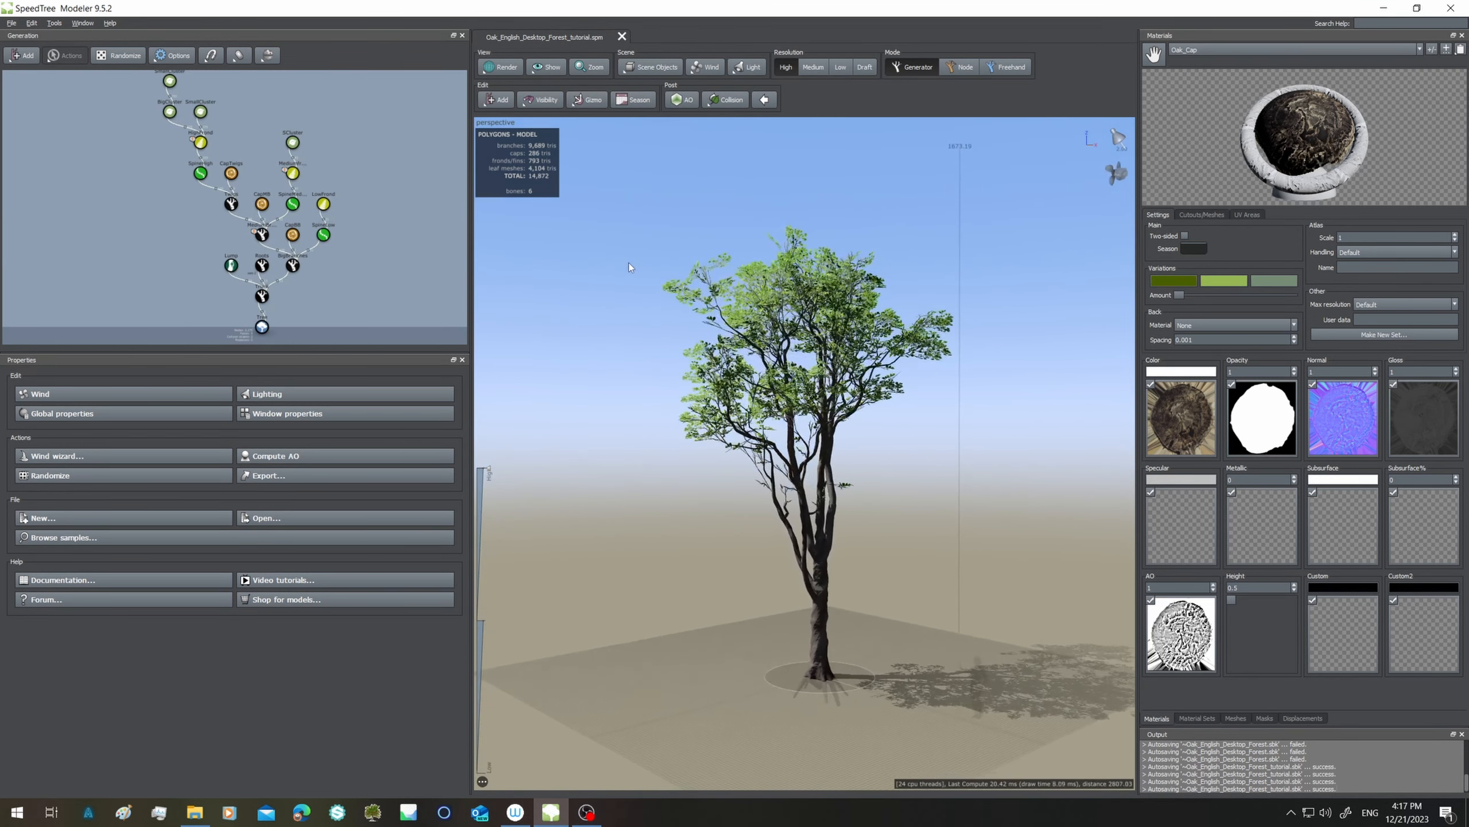
# Open the new-tree dialog, look through the Games sample trees and close it without loading any.
pyautogui.click(11, 23)
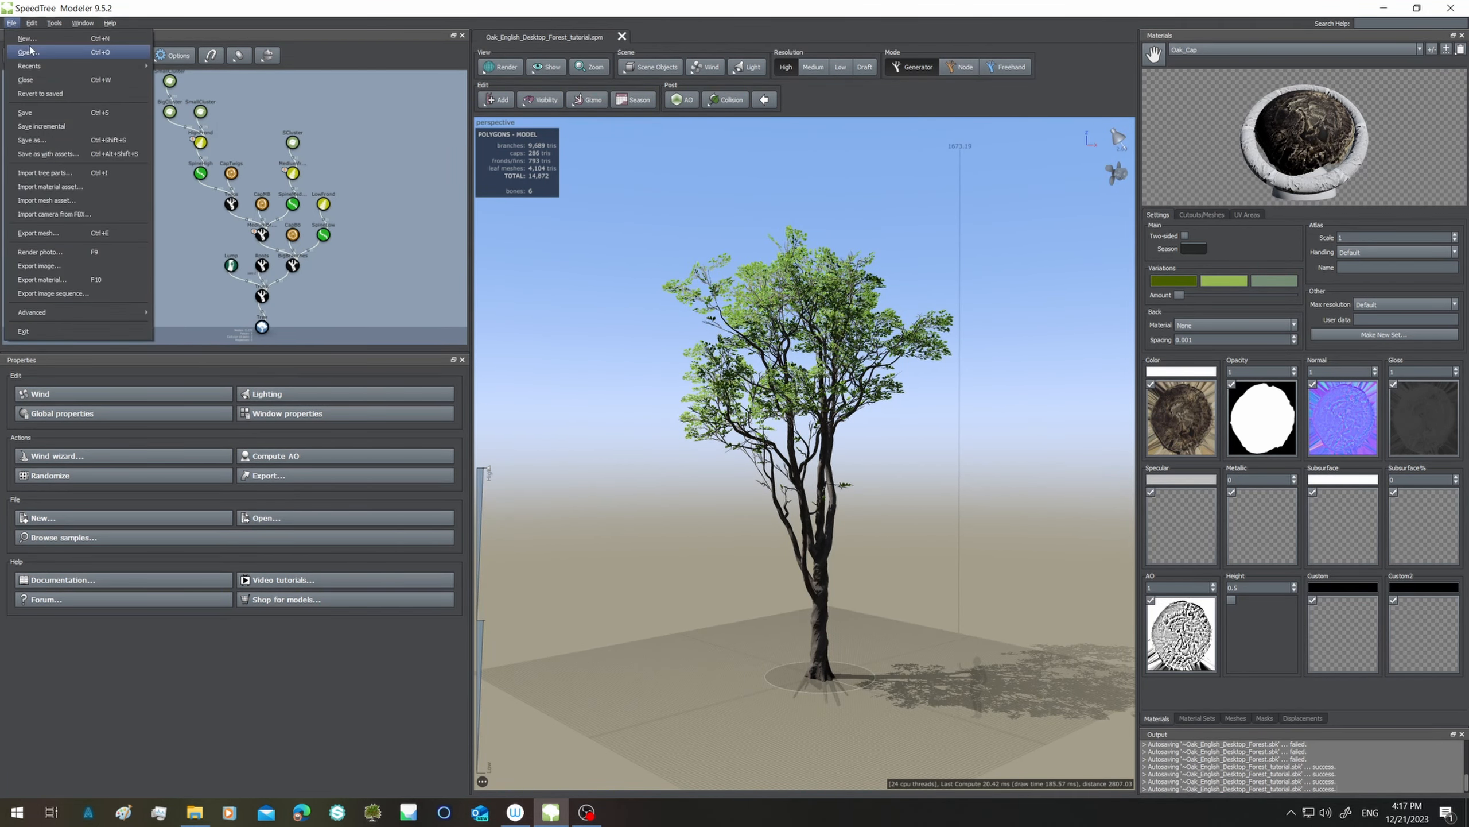
pyautogui.click(26, 40)
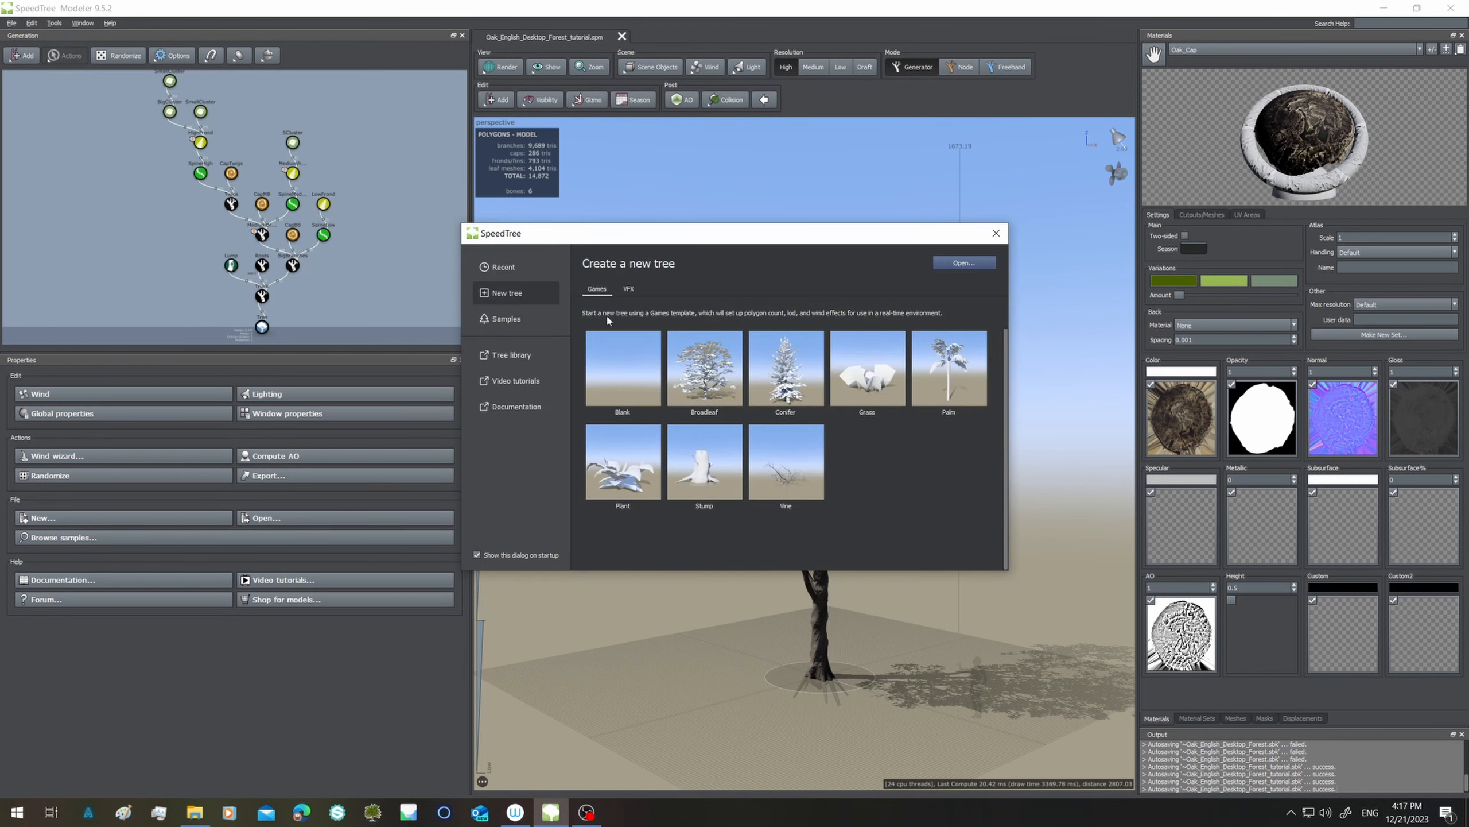
pyautogui.click(503, 319)
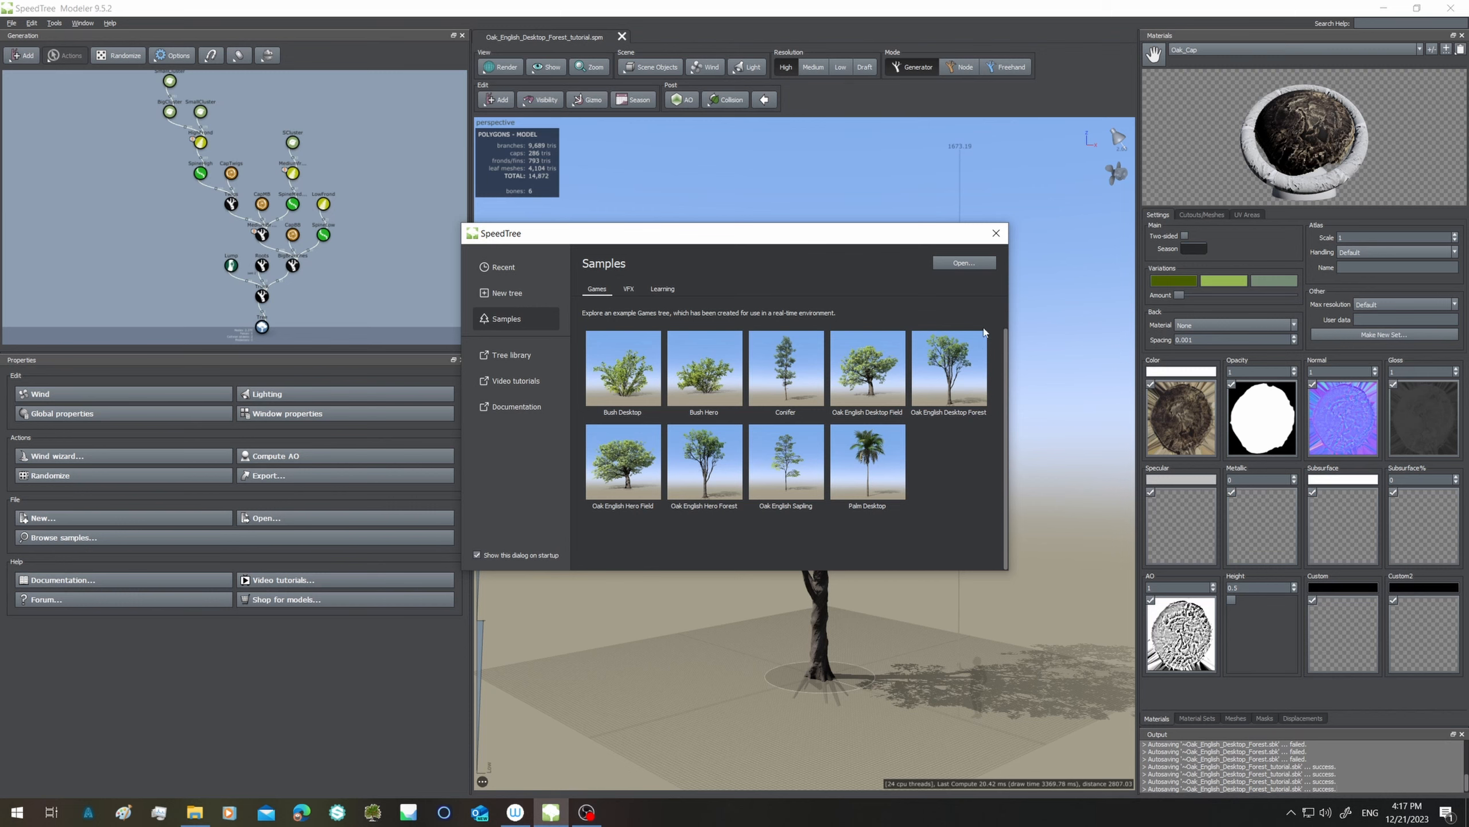
pyautogui.click(996, 232)
# Examine the lower part of the generator graph, from Trunk through Lump, Roots and BigBranches to the medium branches and caps.
pyautogui.moveTo(904, 443); pyautogui.dragTo(719, 403)
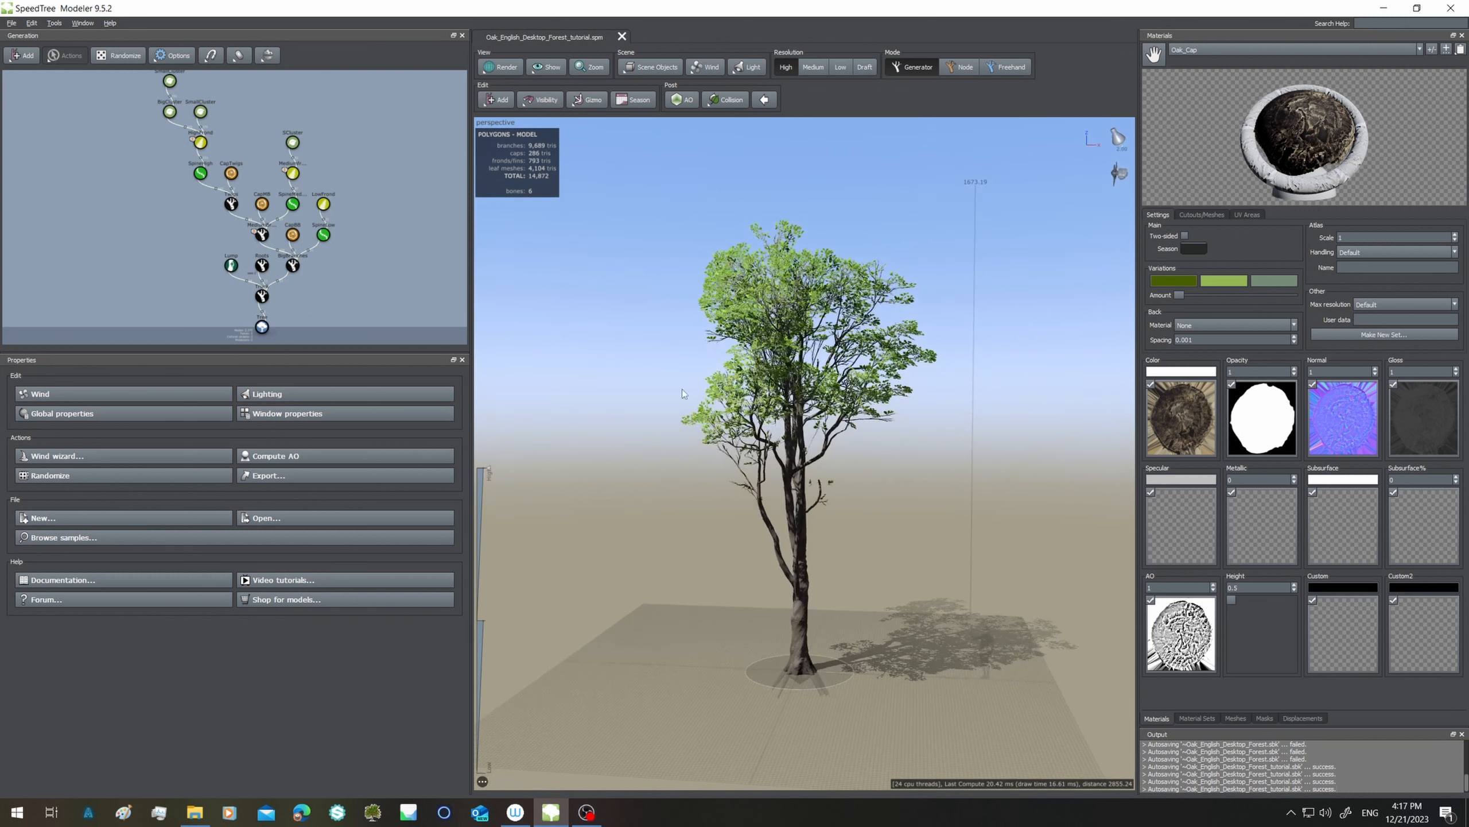
pyautogui.scroll(1, 325, 264)
pyautogui.scroll(-2, 333, 296)
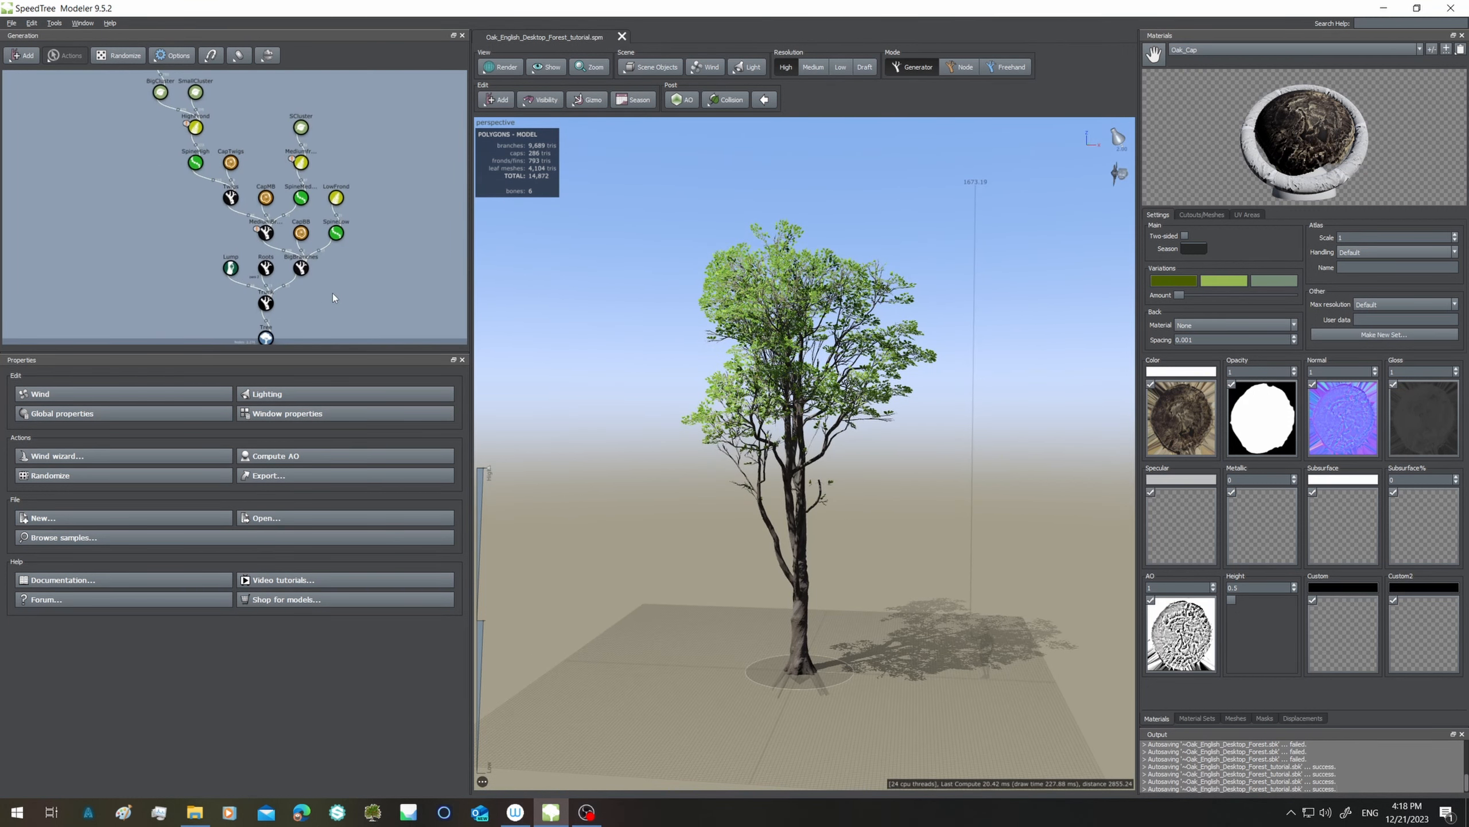
pyautogui.scroll(2, 333, 291)
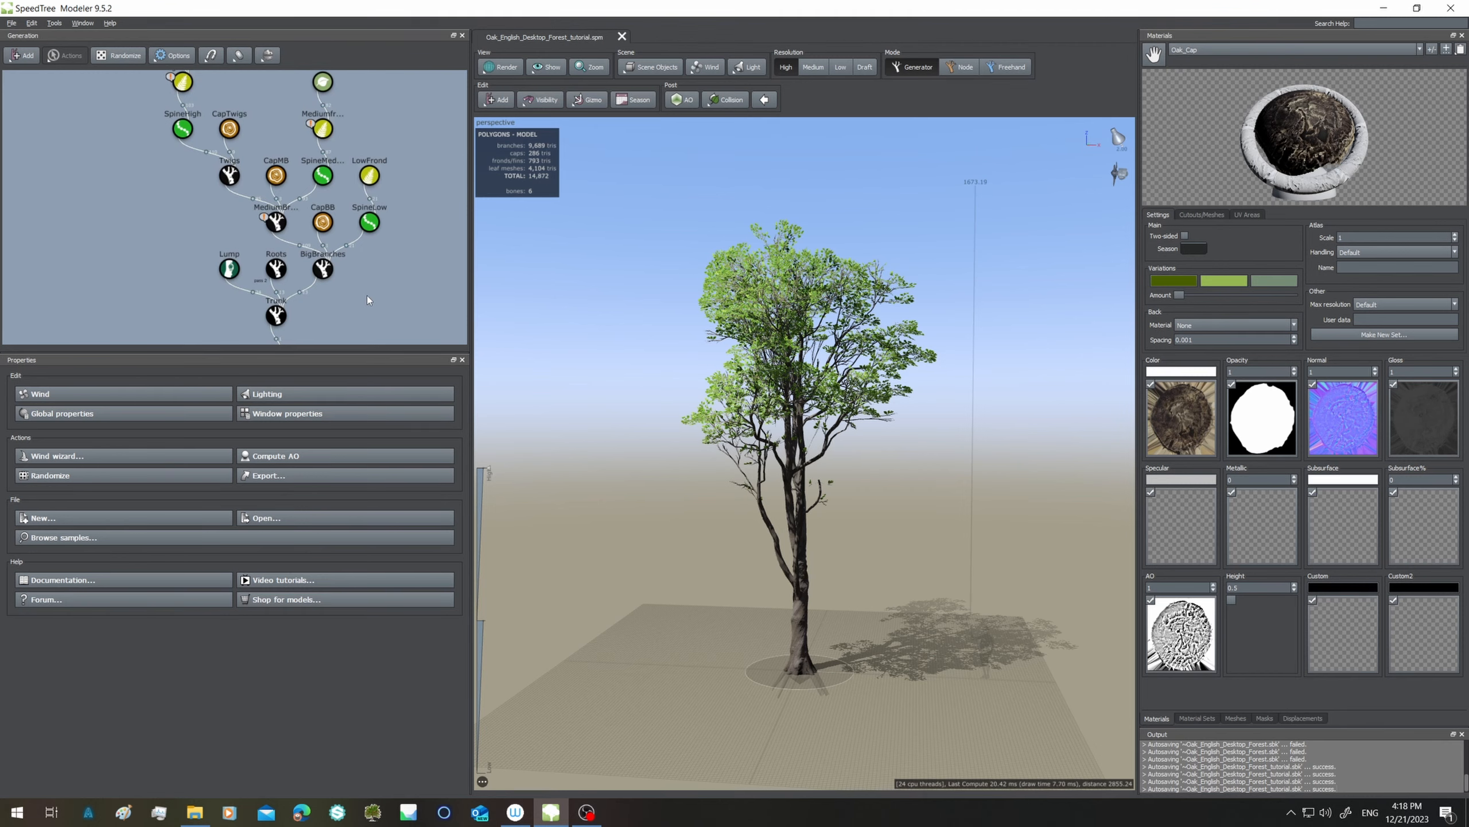
pyautogui.scroll(-1, 367, 295)
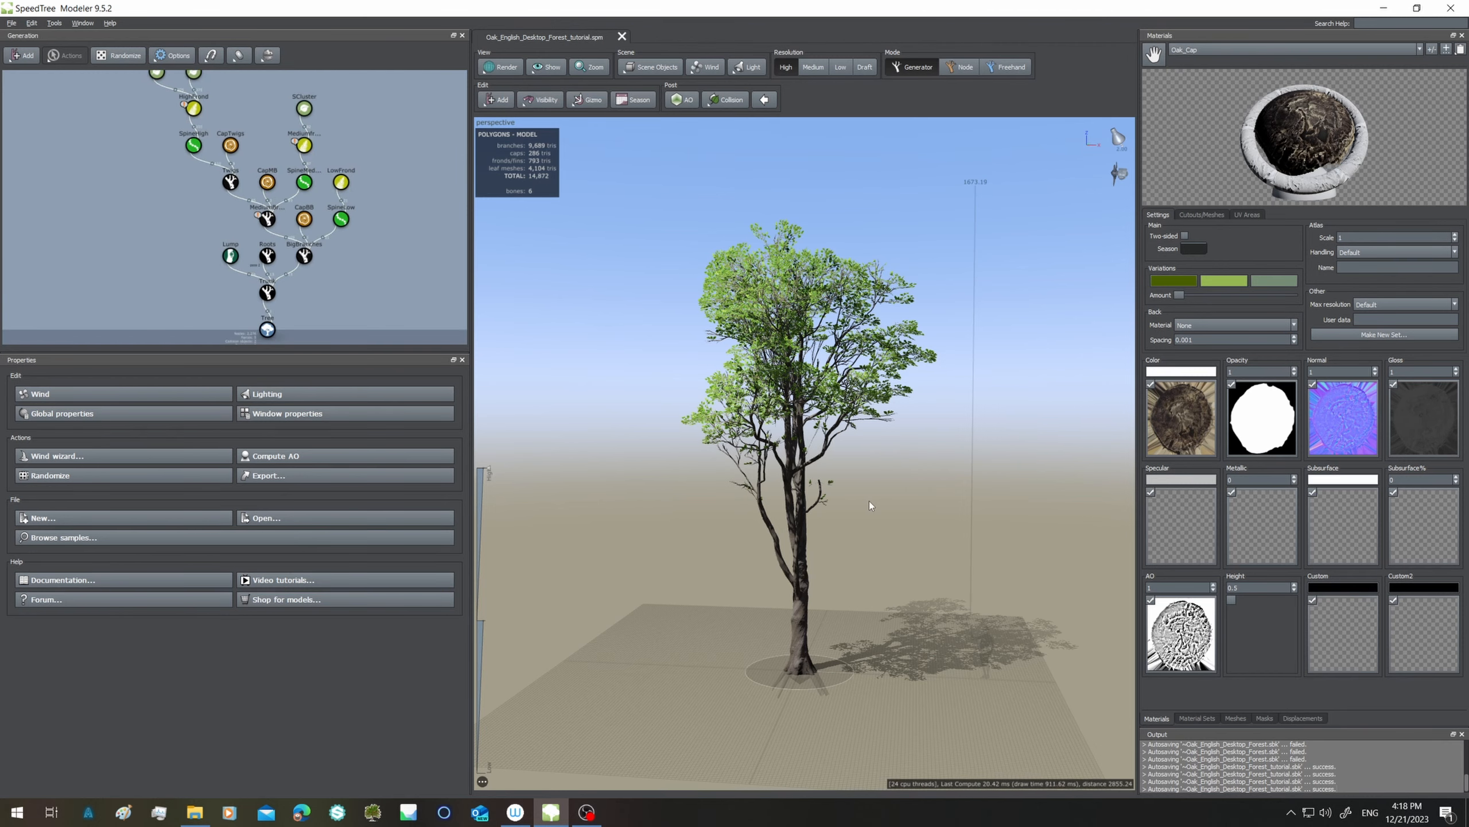
pyautogui.moveTo(873, 501); pyautogui.dragTo(805, 505)
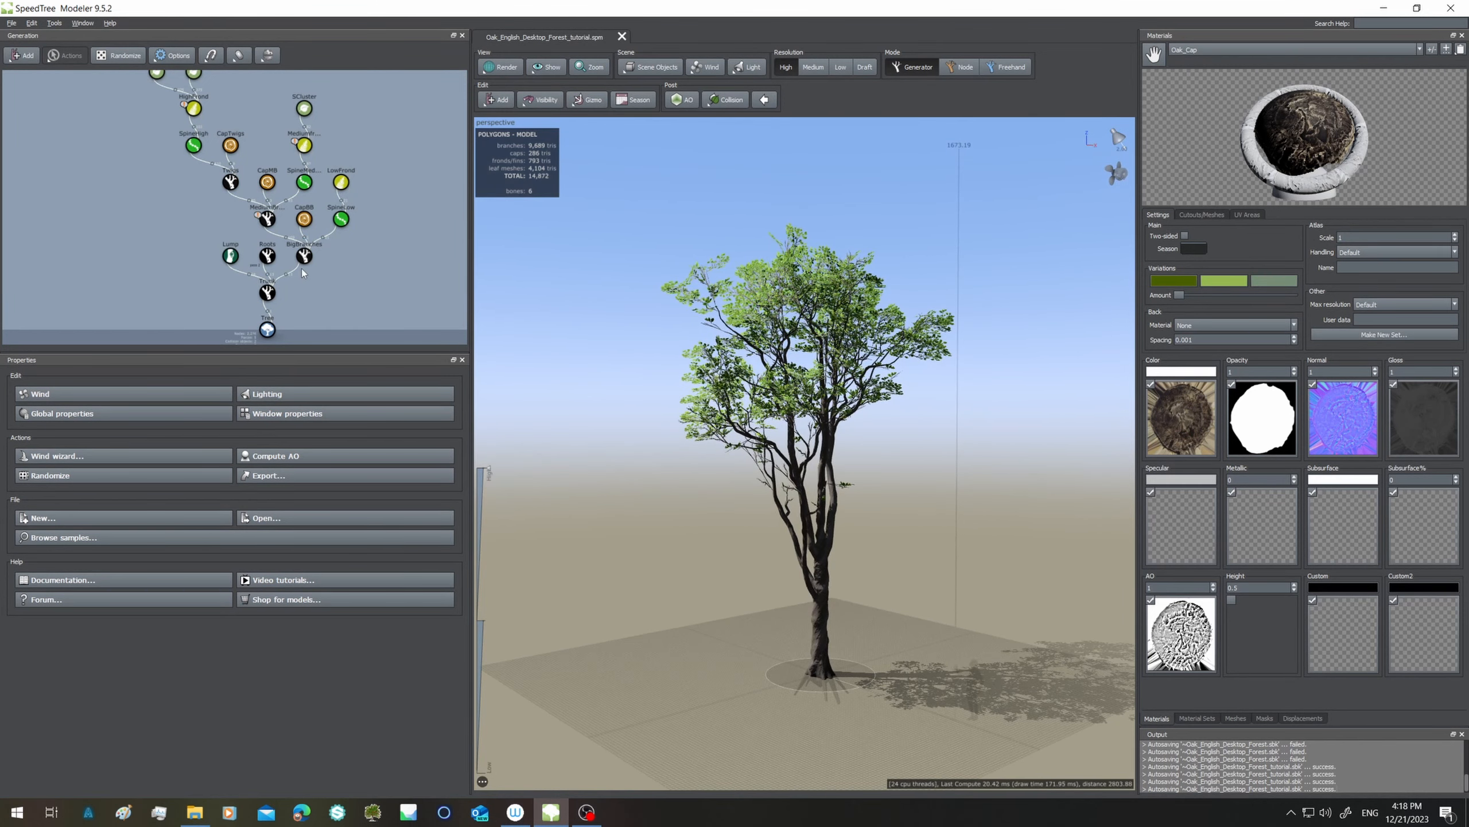
pyautogui.scroll(1, 302, 272)
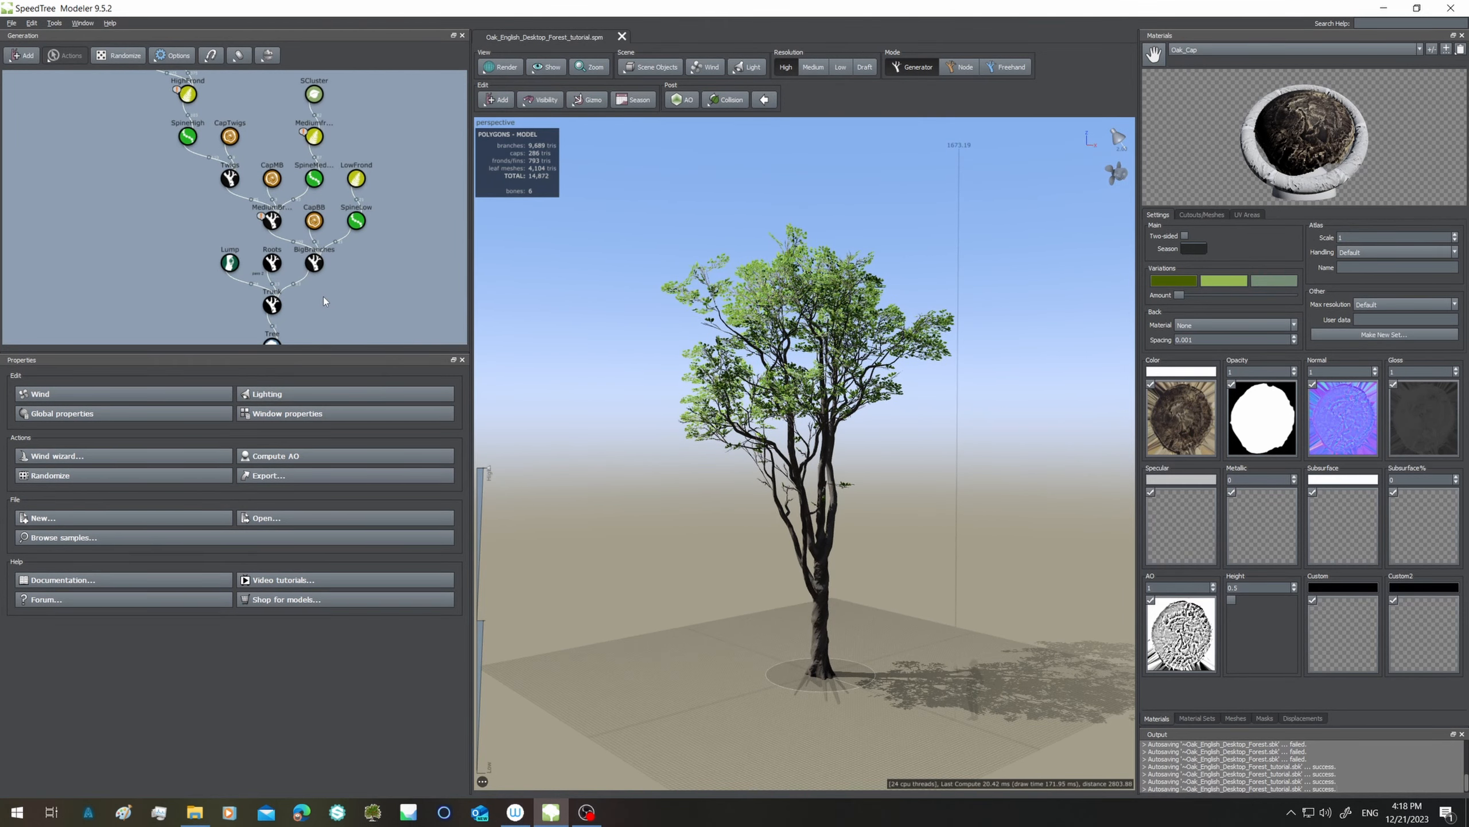
pyautogui.moveTo(324, 296); pyautogui.dragTo(324, 304, button='middle')
pyautogui.scroll(3, 324, 305)
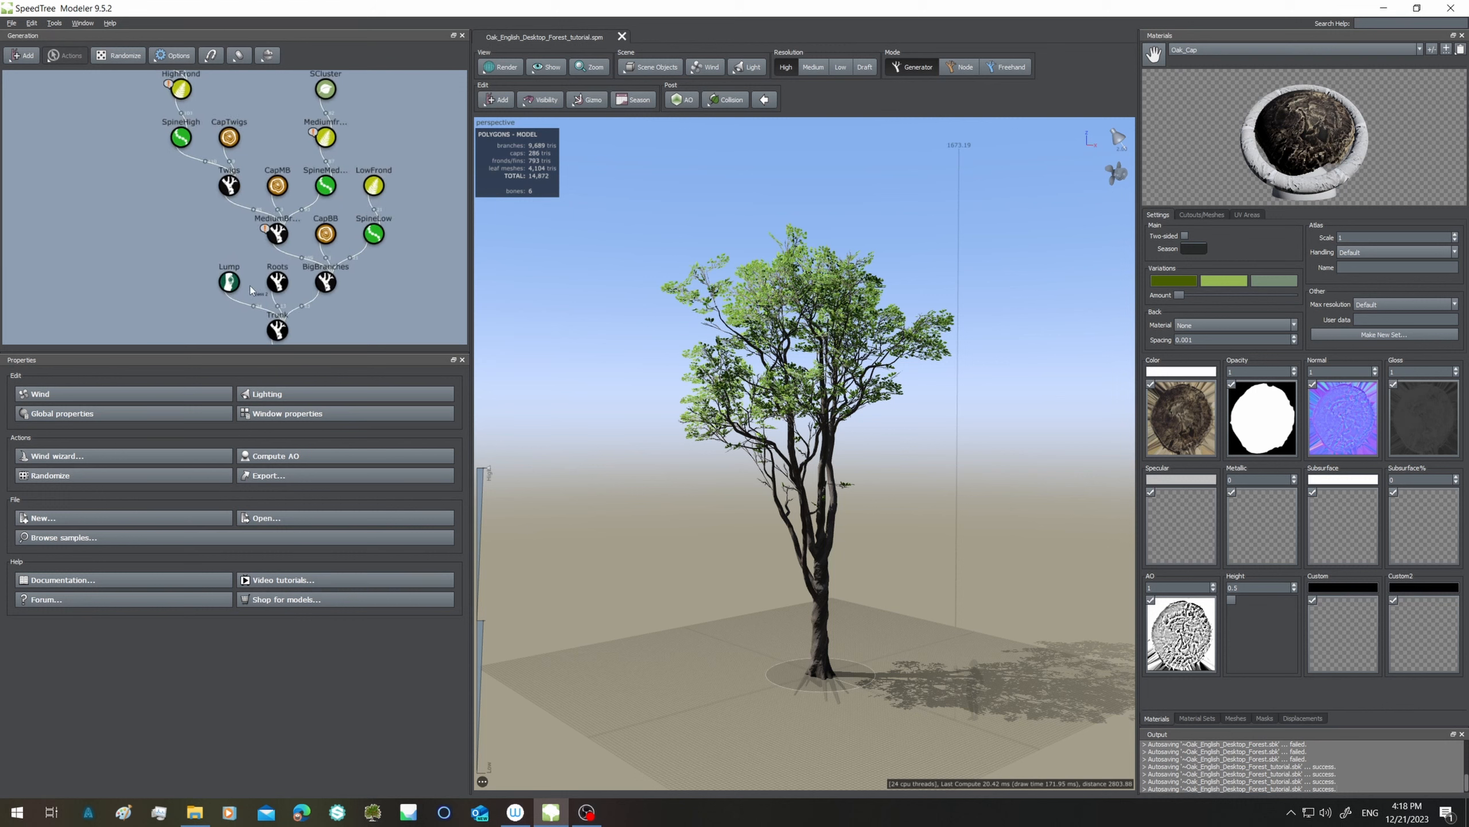
pyautogui.moveTo(372, 302); pyautogui.dragTo(374, 286, button='middle')
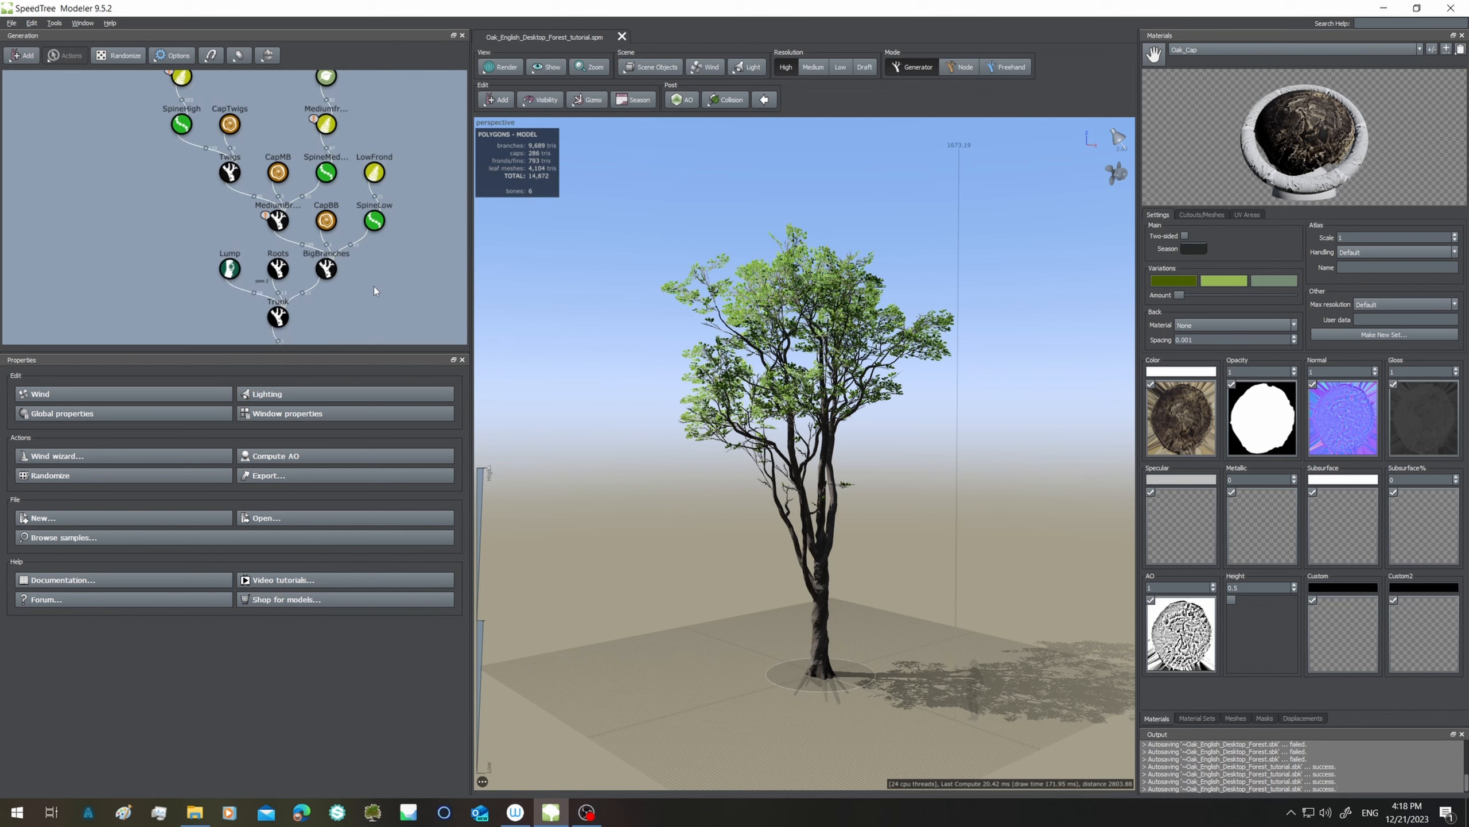
pyautogui.scroll(2, 374, 286)
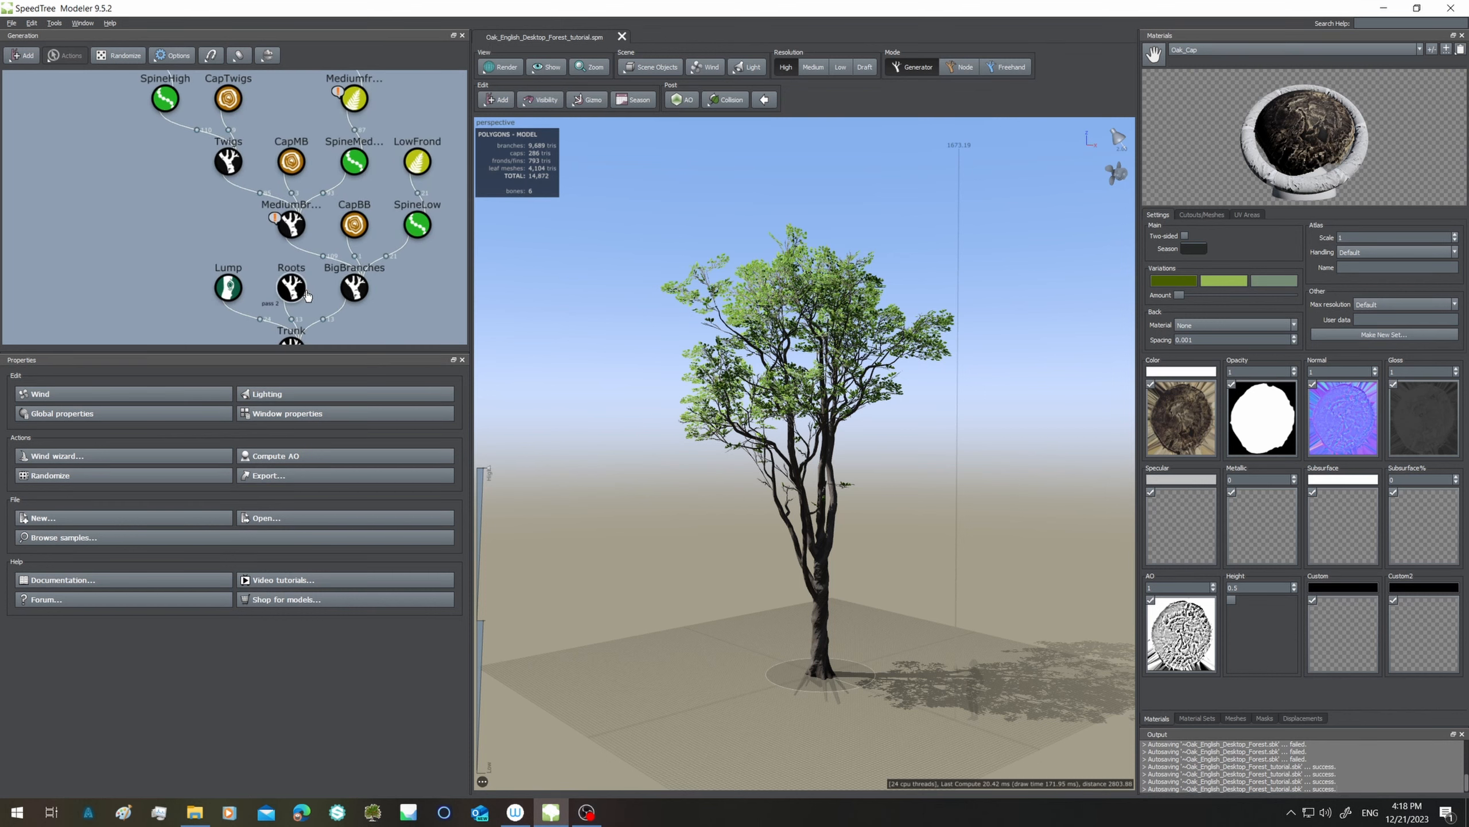
pyautogui.moveTo(397, 278); pyautogui.dragTo(368, 283, button='middle')
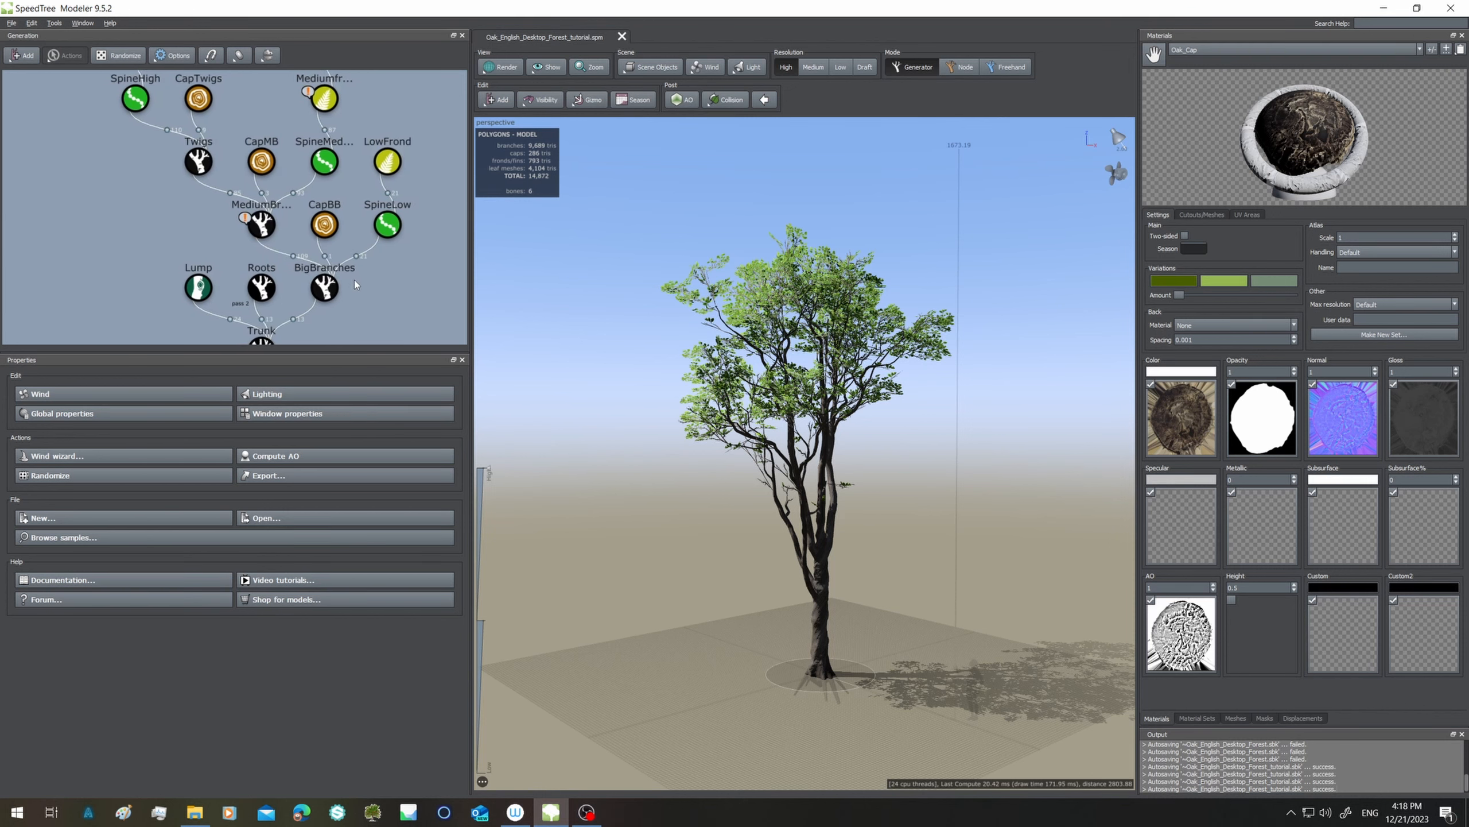
pyautogui.moveTo(387, 262); pyautogui.dragTo(394, 313, button='middle')
pyautogui.scroll(-2, 383, 287)
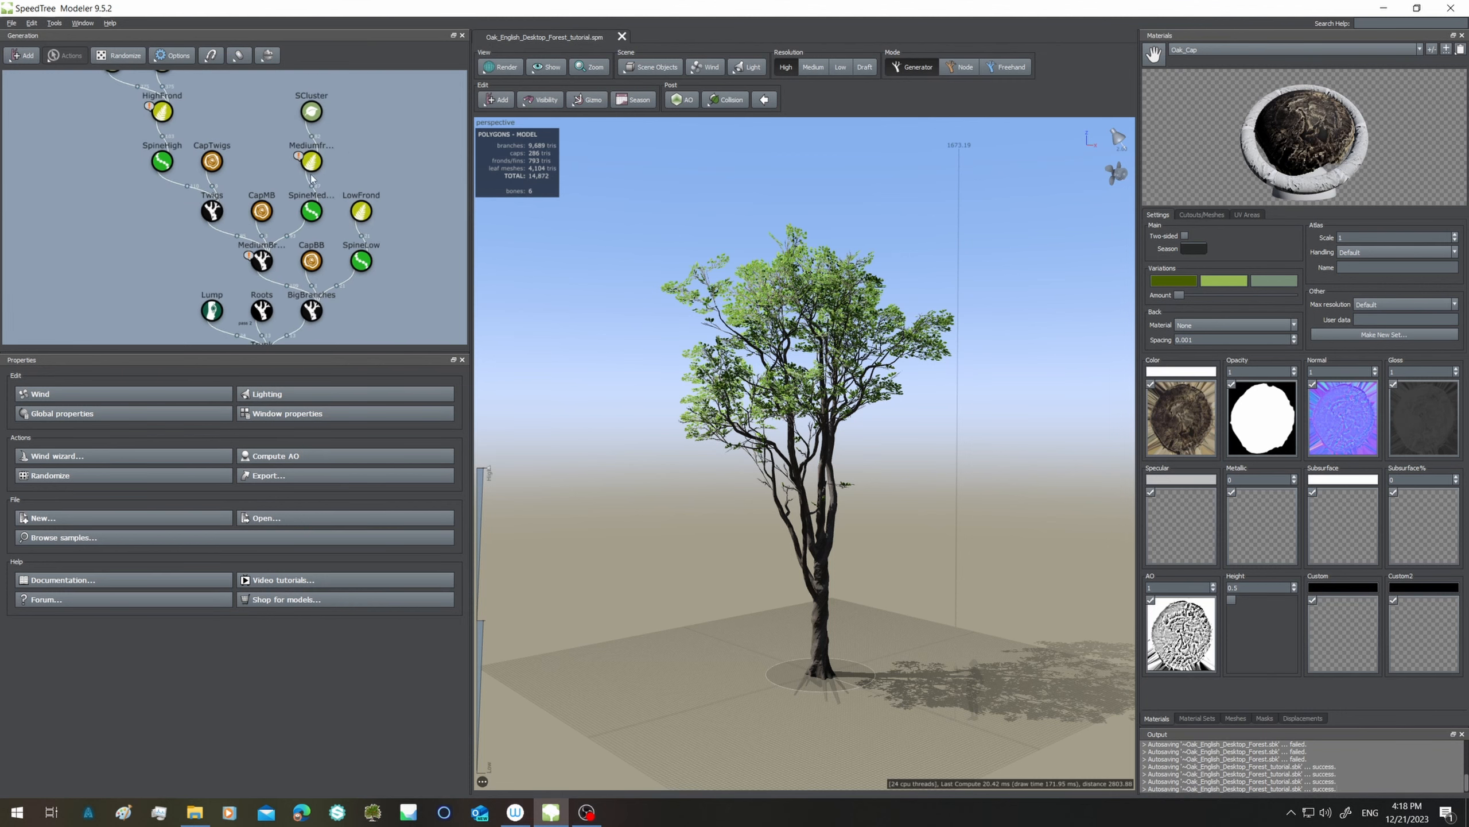
# Examine the upper generator nodes, from Twigs and the spines to the fronds and clusters, and compare them with the tree's crown.
pyautogui.moveTo(309, 176); pyautogui.dragTo(346, 221, button='middle')
pyautogui.scroll(-1, 346, 221)
pyautogui.moveTo(231, 163)
pyautogui.mouseDown(button='middle')
pyautogui.moveTo(317, 253)
pyautogui.moveTo(305, 216)
pyautogui.moveTo(230, 157)
pyautogui.mouseUp(button='middle')
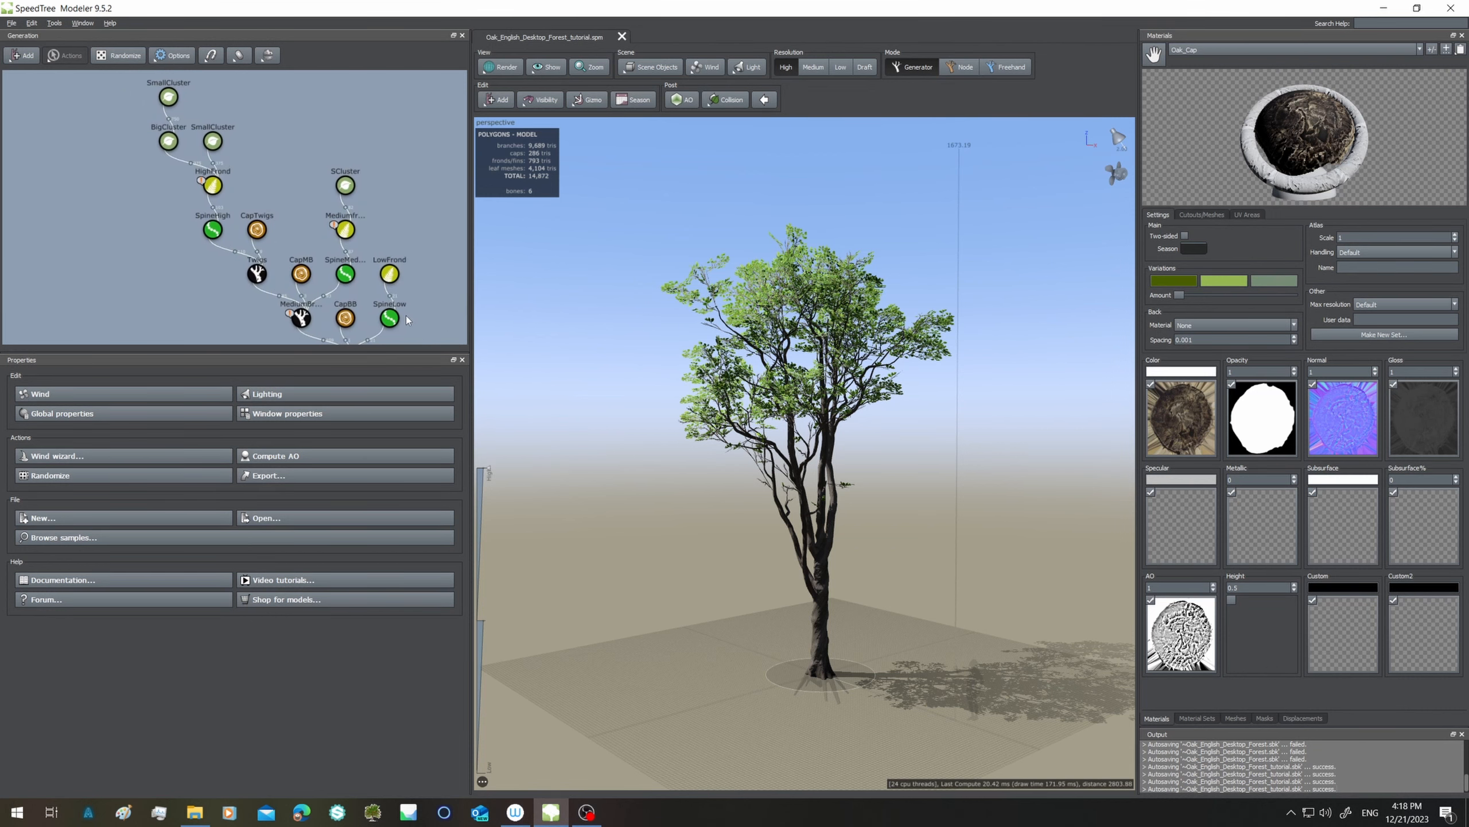
pyautogui.moveTo(411, 301); pyautogui.dragTo(338, 278, button='middle')
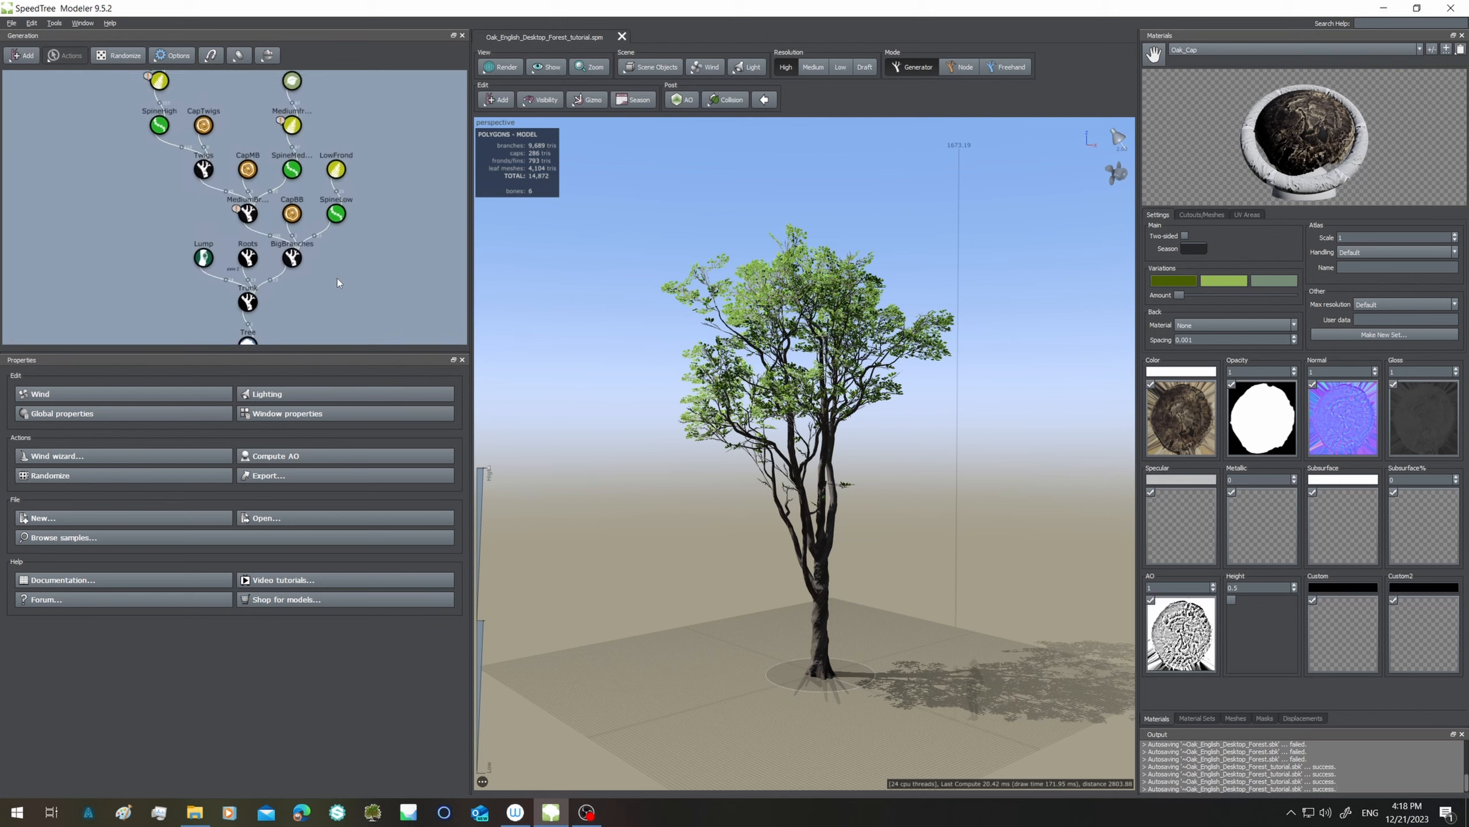
pyautogui.scroll(2, 335, 279)
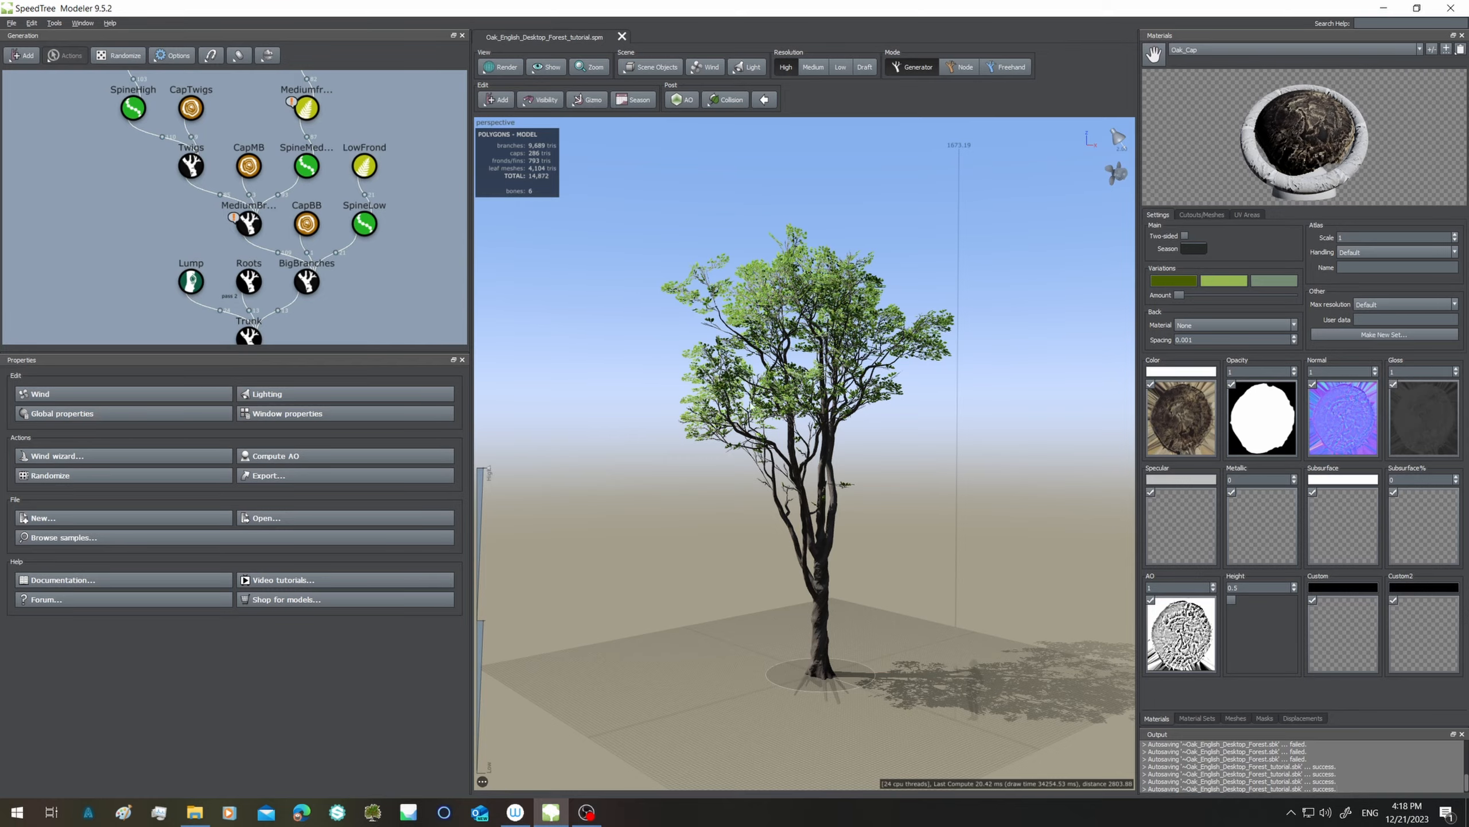
pyautogui.moveTo(879, 498)
pyautogui.mouseDown()
pyautogui.moveTo(801, 499)
pyautogui.moveTo(891, 496)
pyautogui.mouseUp()
pyautogui.scroll(-5, 248, 222)
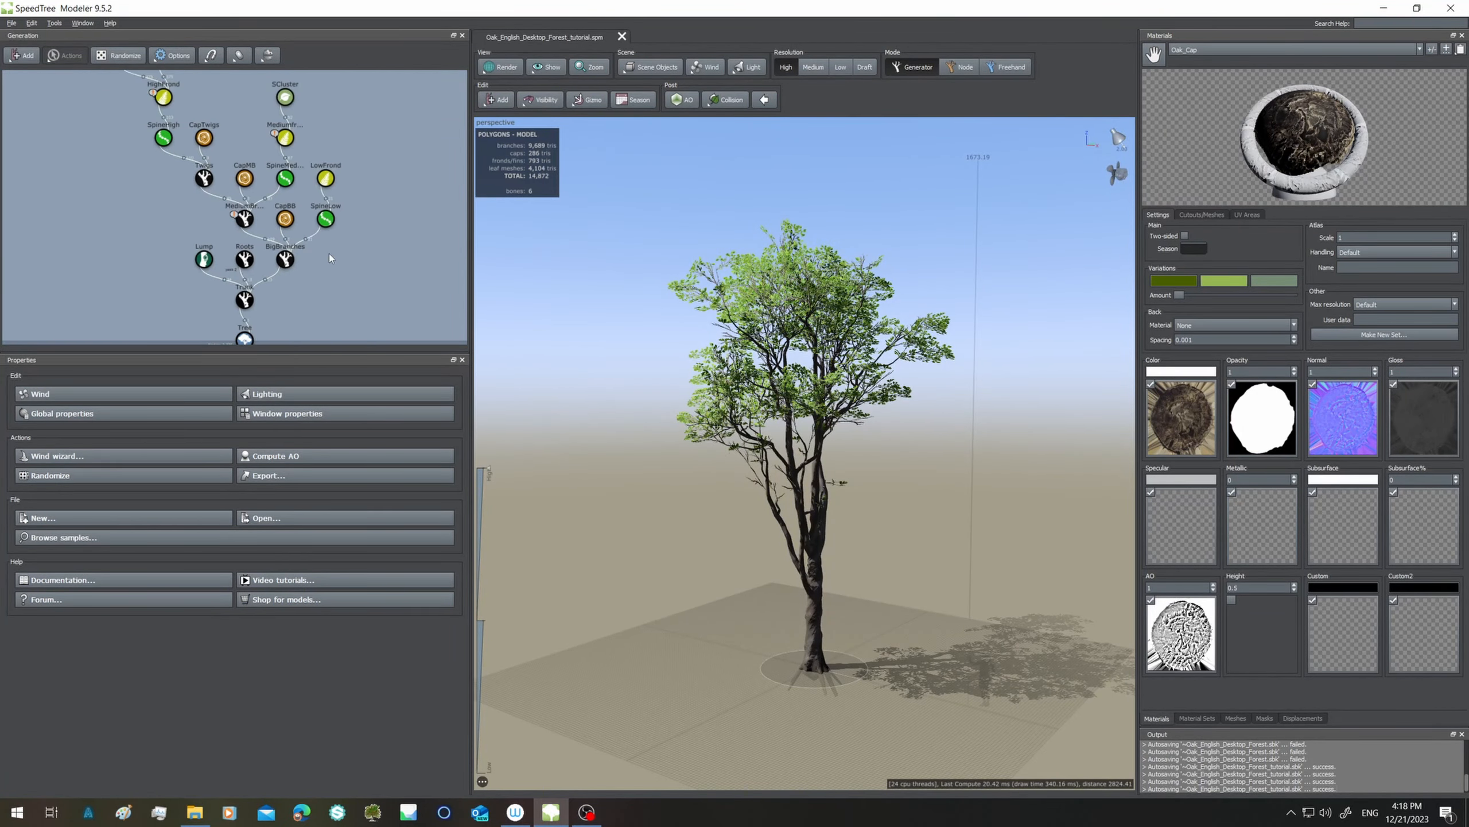
pyautogui.moveTo(347, 275); pyautogui.dragTo(346, 297, button='middle')
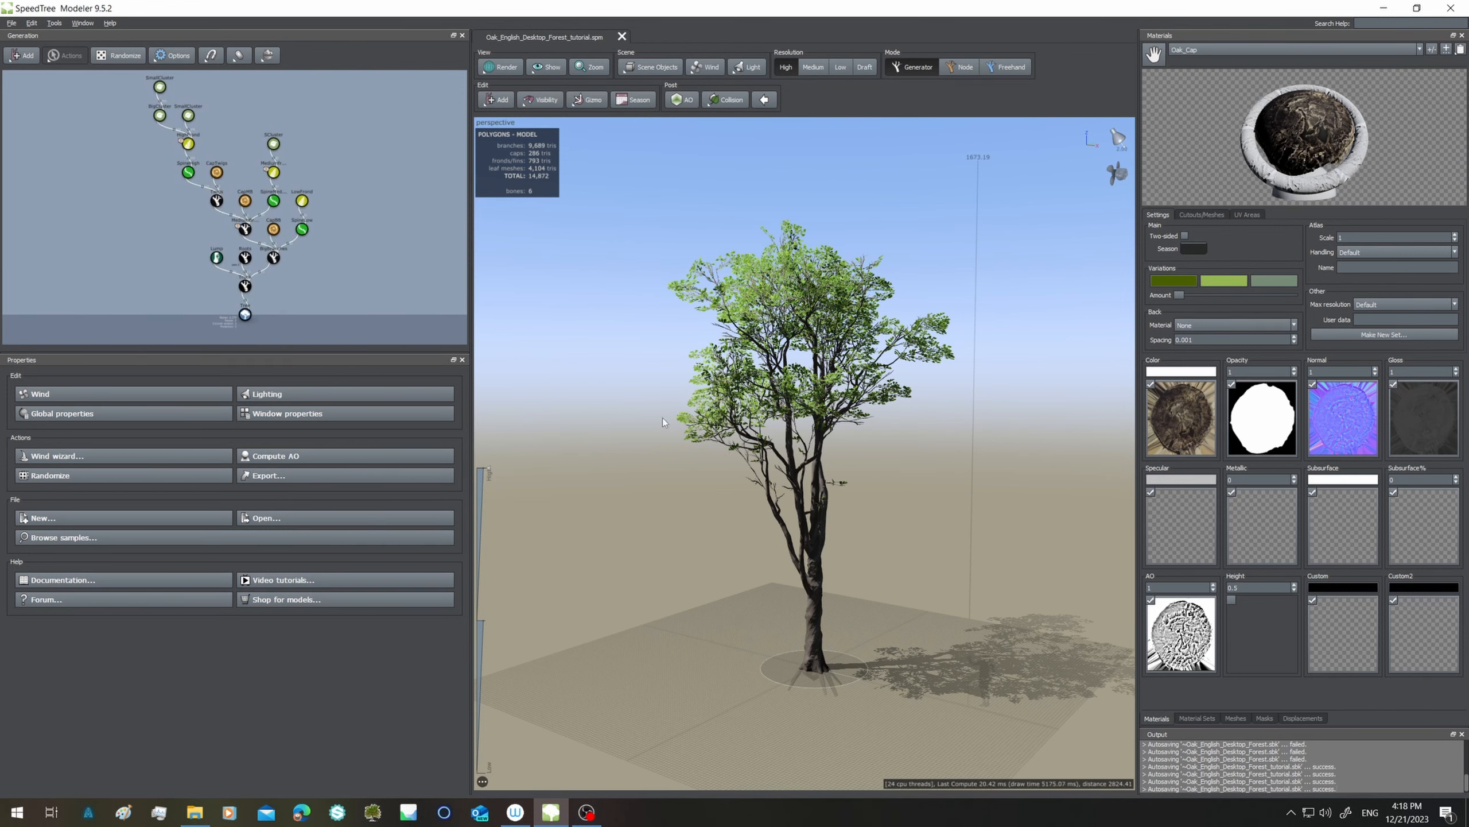
pyautogui.moveTo(781, 480); pyautogui.dragTo(969, 532)
pyautogui.scroll(4, 840, 518)
pyautogui.moveTo(840, 519); pyautogui.dragTo(759, 535)
pyautogui.moveTo(760, 535); pyautogui.dragTo(750, 566, button='middle')
pyautogui.moveTo(679, 519); pyautogui.dragTo(770, 544)
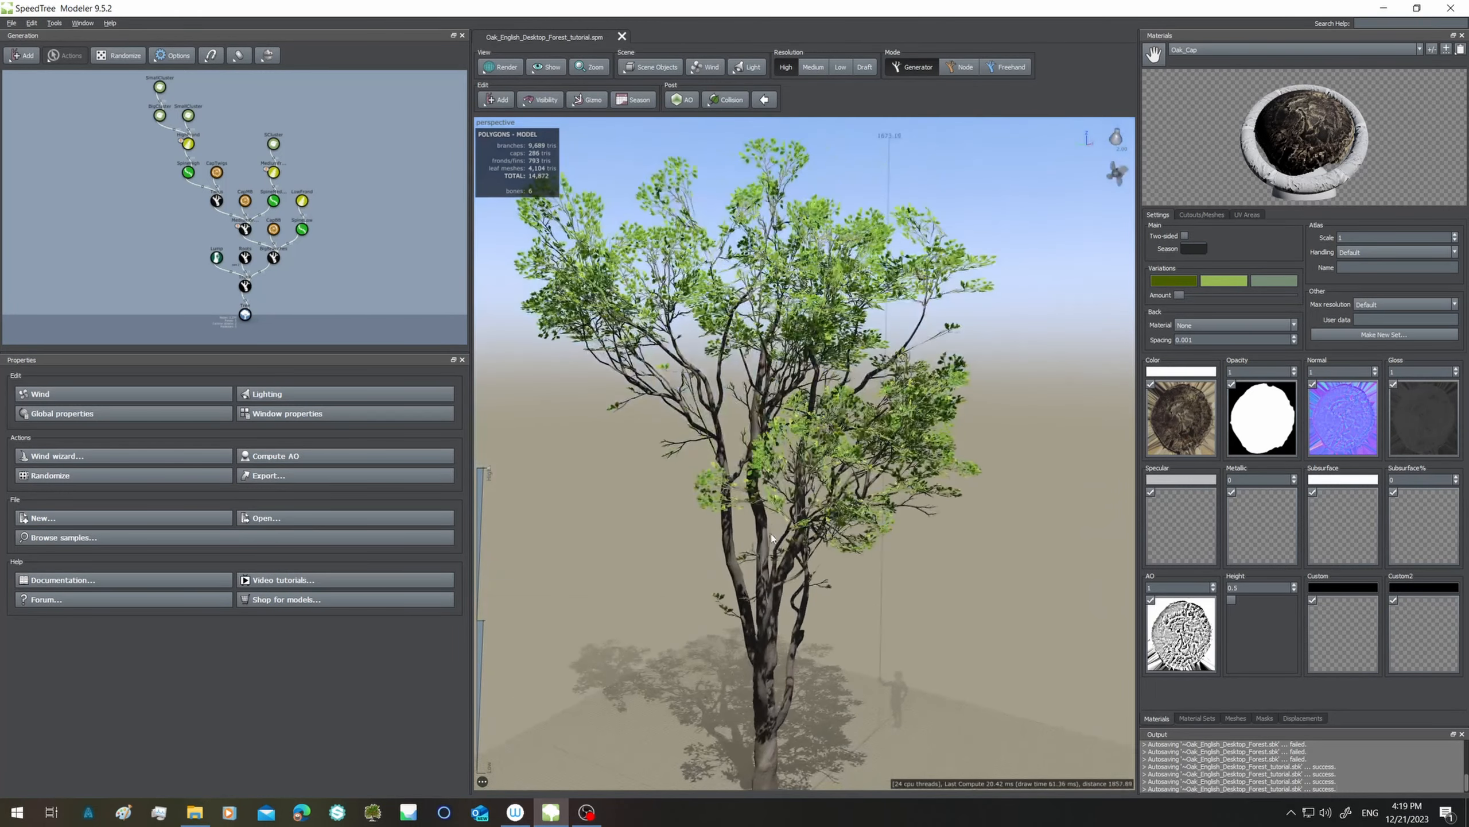
# Enlarge the Generation panel's height and bring the node graph to a readable size.
pyautogui.scroll(3, 225, 212)
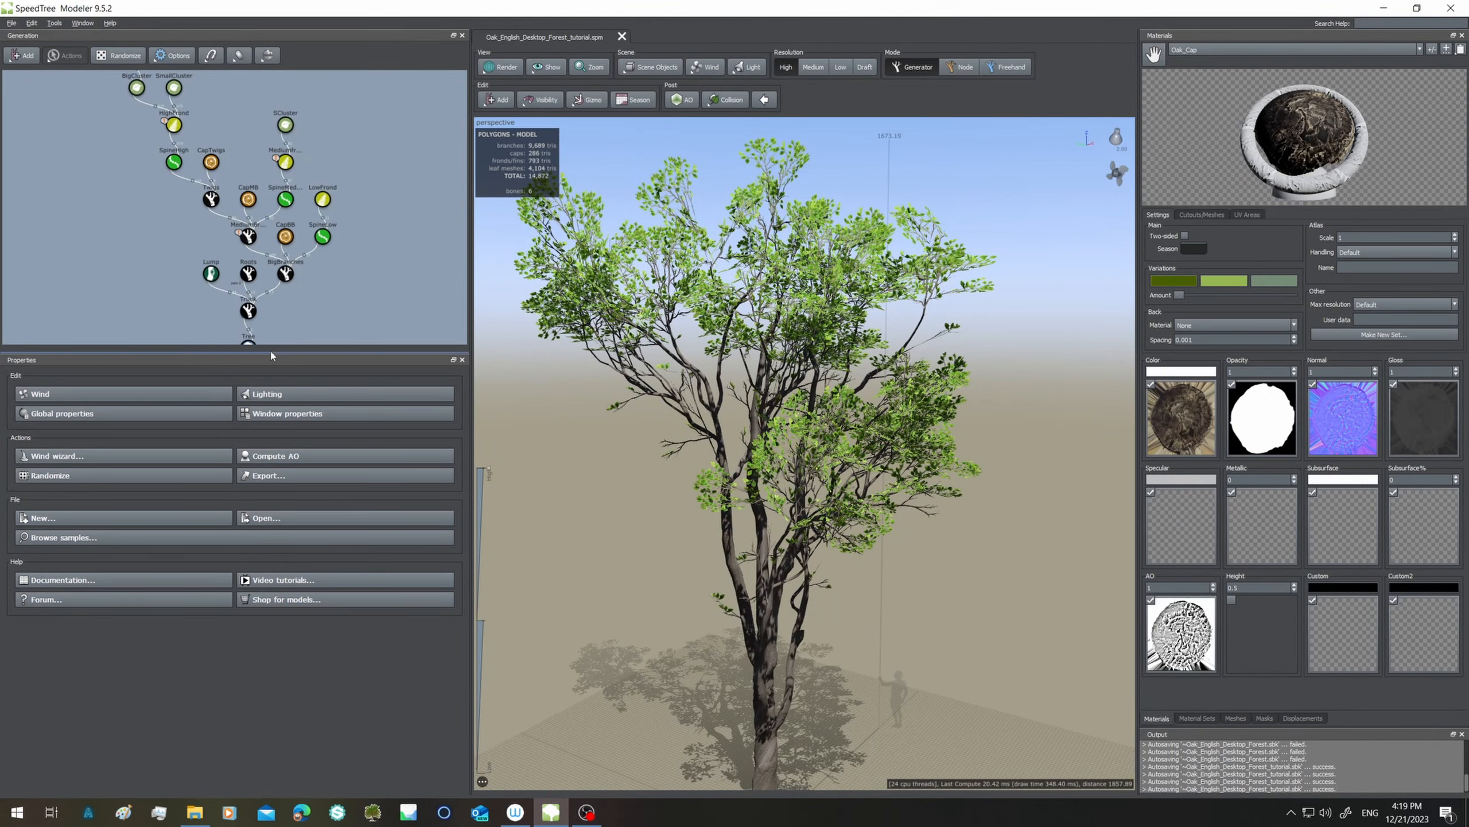
pyautogui.moveTo(271, 353); pyautogui.dragTo(271, 525)
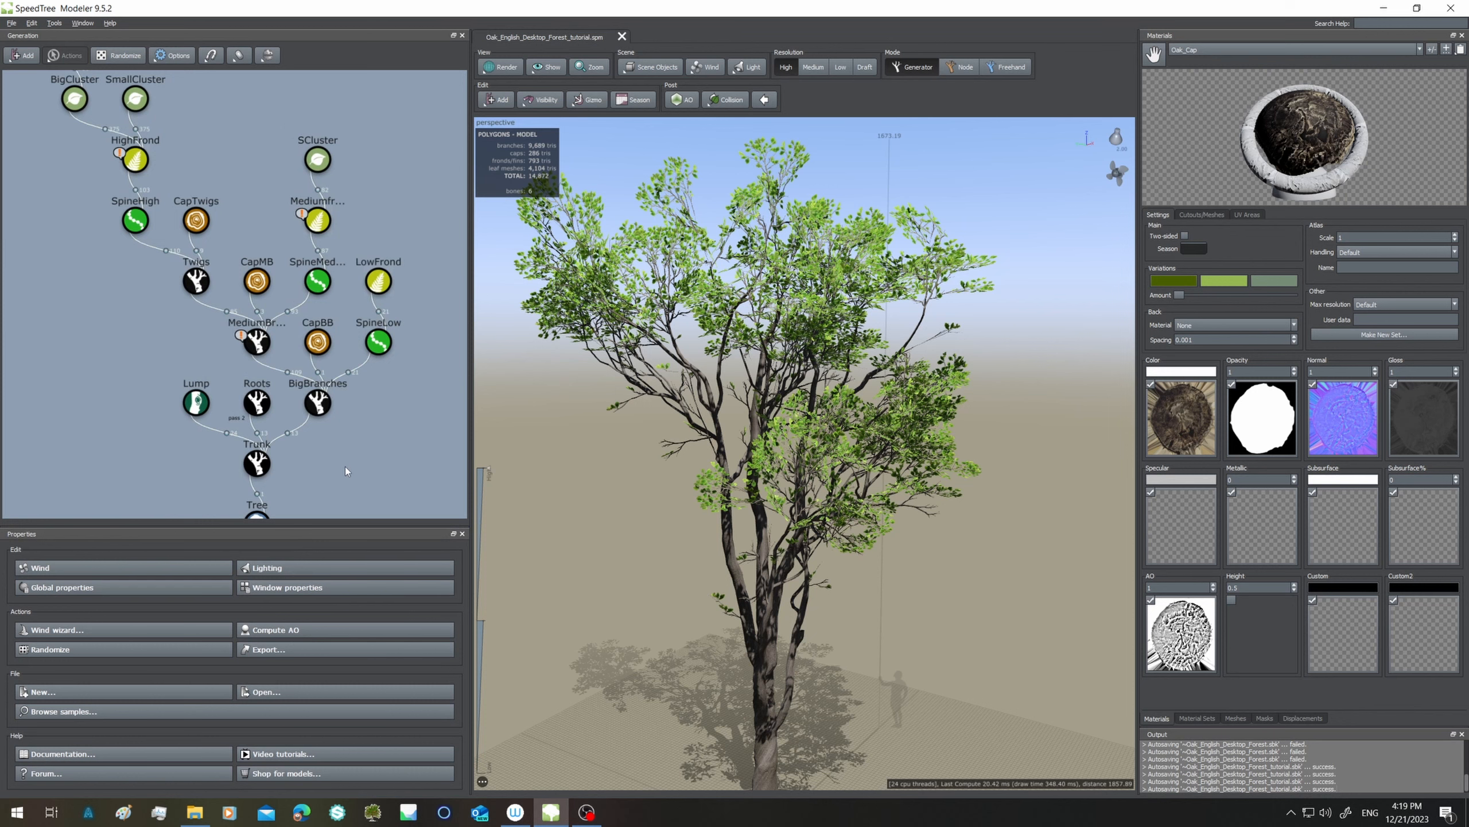
pyautogui.moveTo(344, 466); pyautogui.dragTo(335, 503, button='middle')
pyautogui.scroll(2, 386, 449)
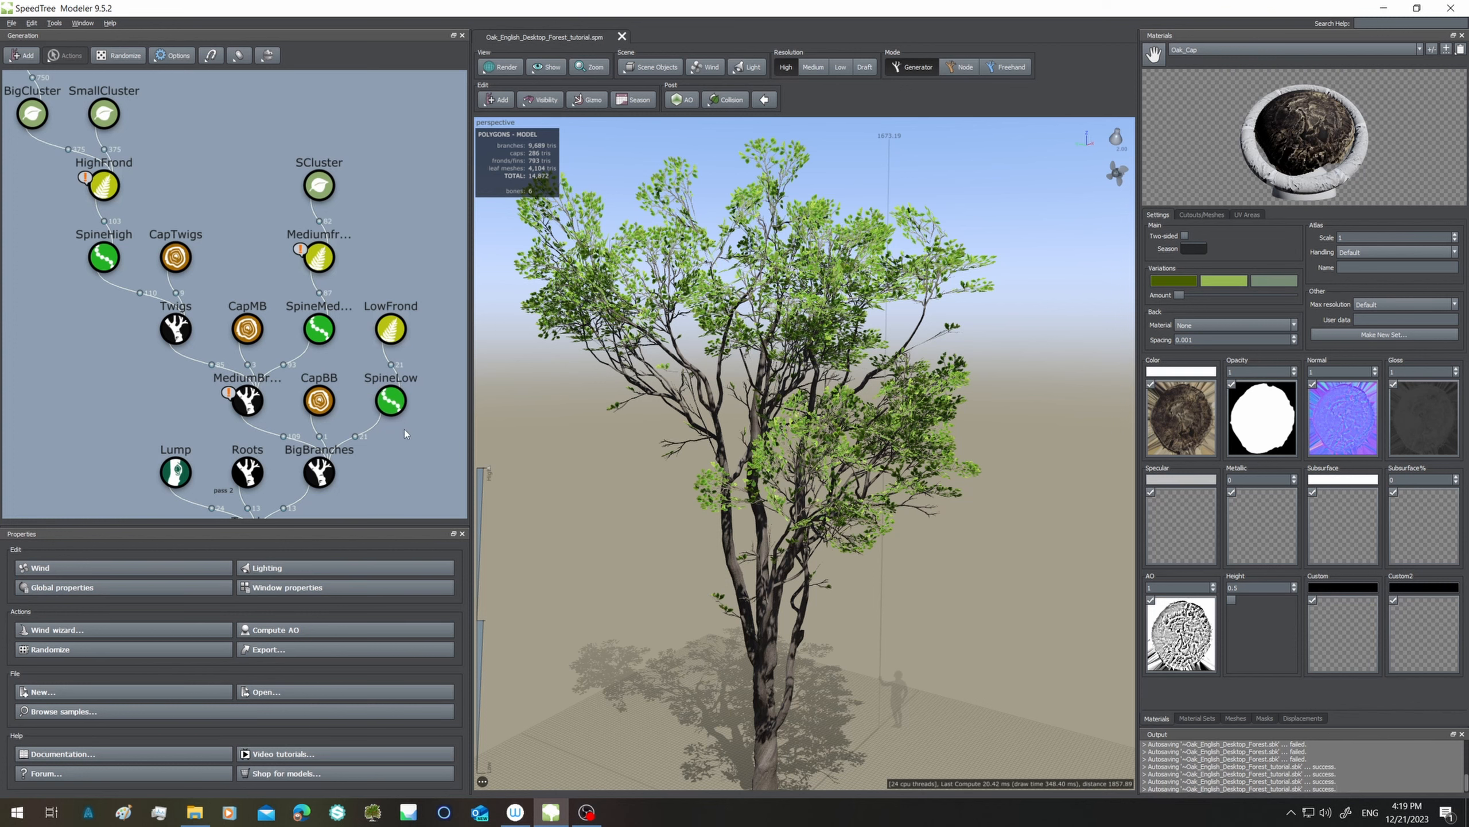
pyautogui.moveTo(404, 429); pyautogui.dragTo(404, 394, button='middle')
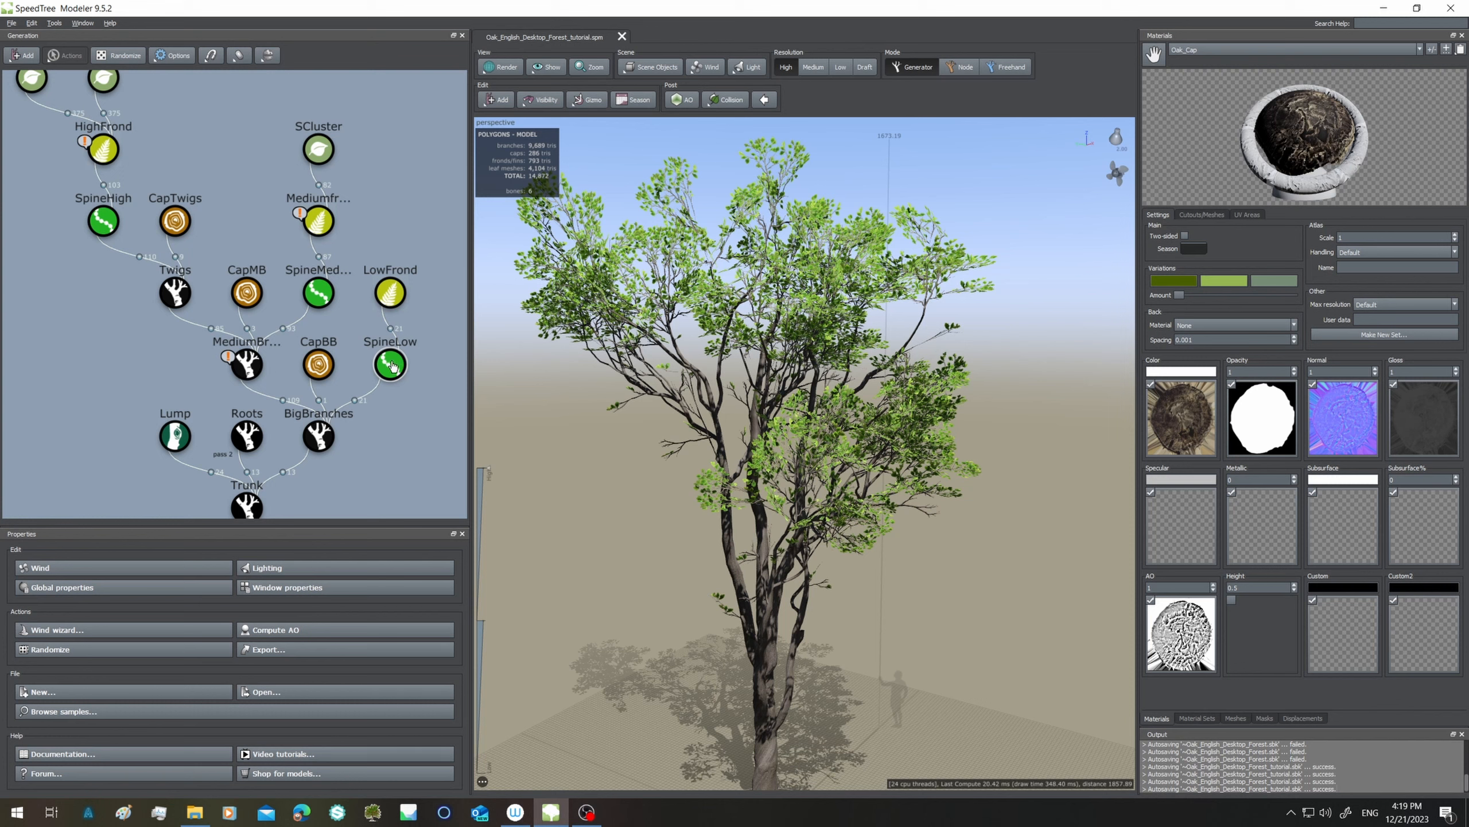
# Select the low, medium and high spine generators one after another to see where each is used on the tree.
pyautogui.click(392, 364)
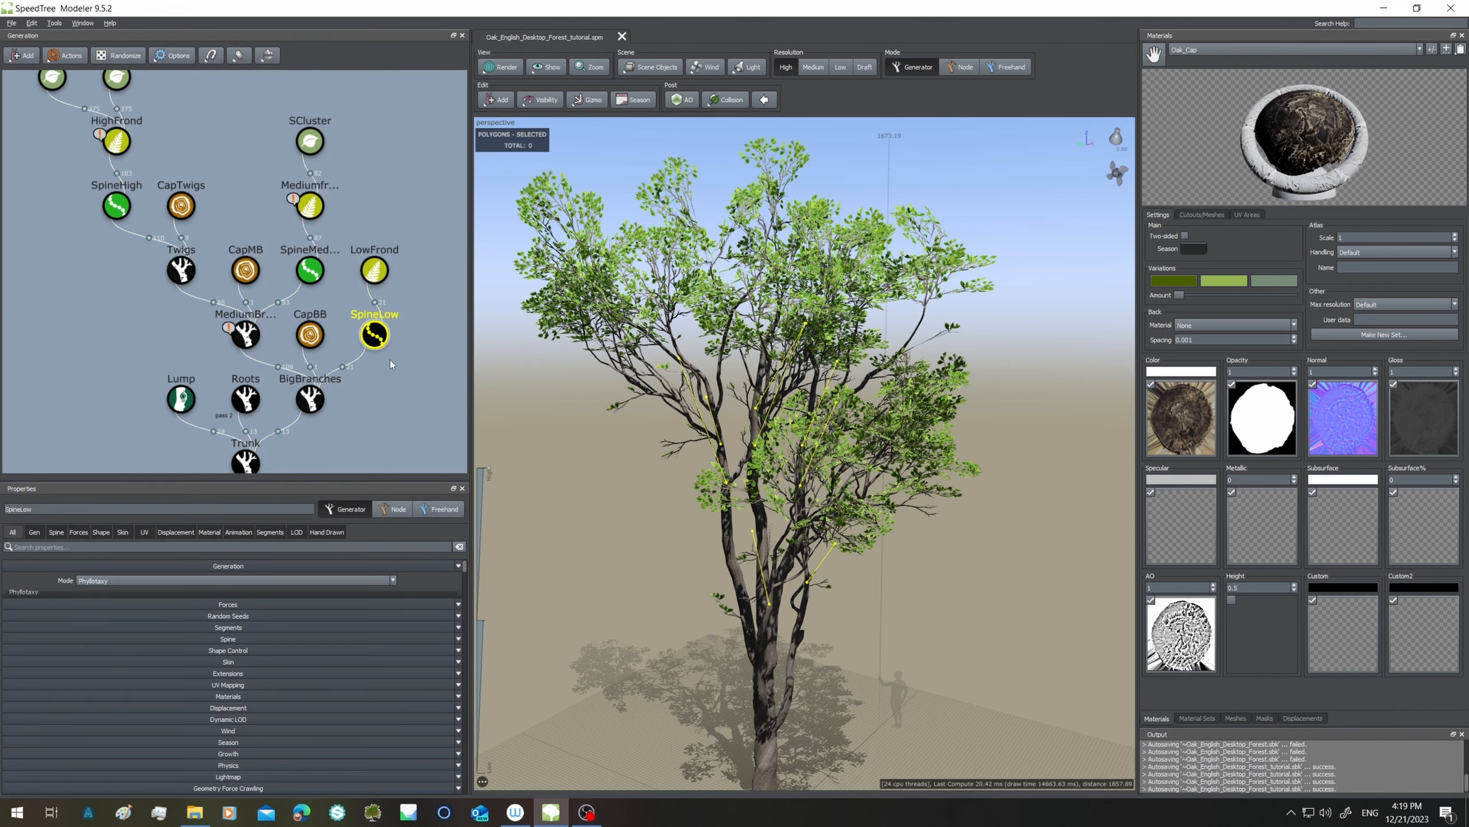
pyautogui.click(311, 276)
pyautogui.click(112, 210)
pyautogui.moveTo(411, 383); pyautogui.dragTo(411, 425, button='middle')
pyautogui.scroll(-3, 411, 425)
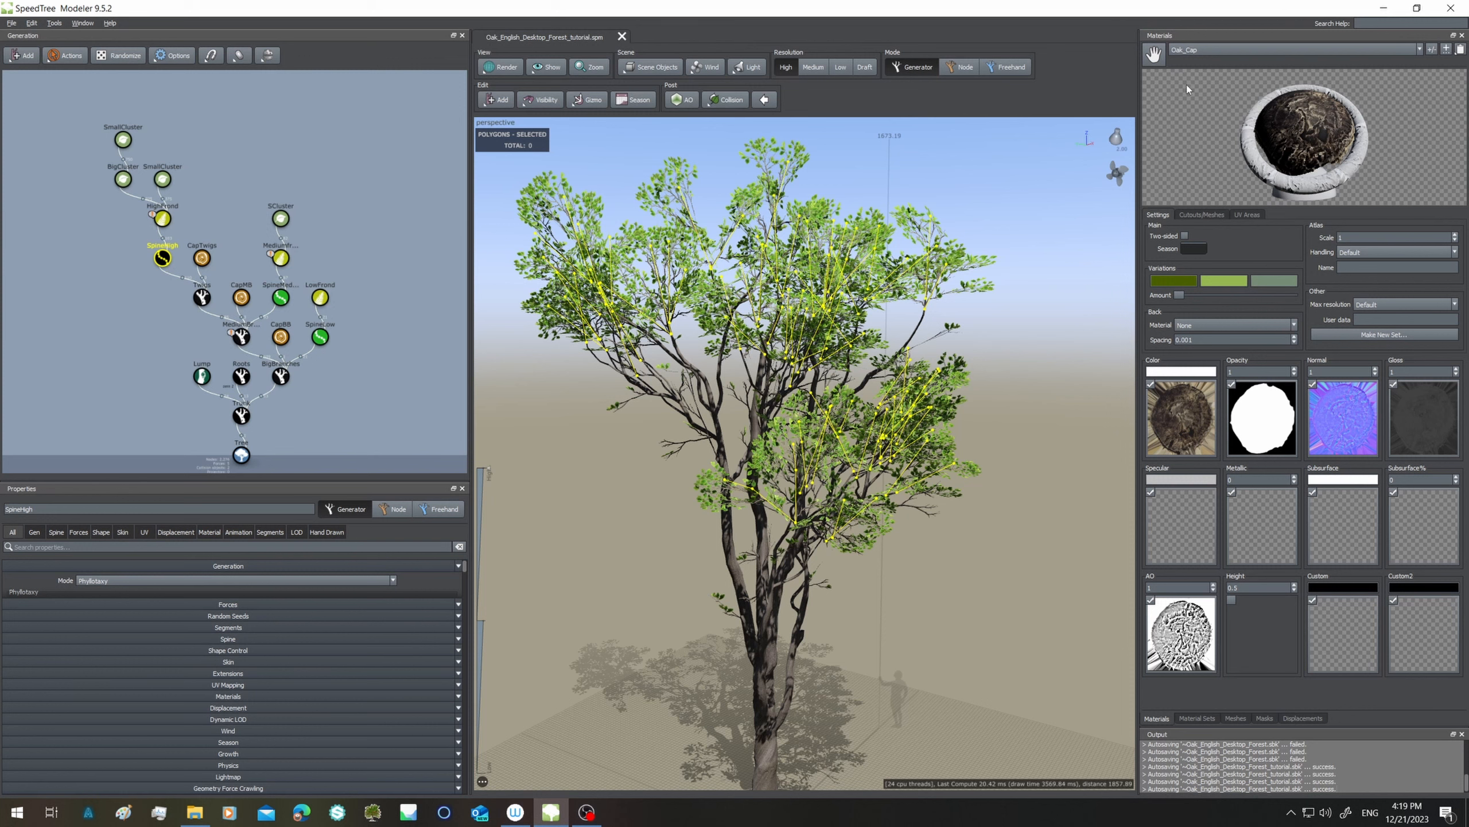
# View the list of materials in the model and close it without switching material.
pyautogui.click(1228, 55)
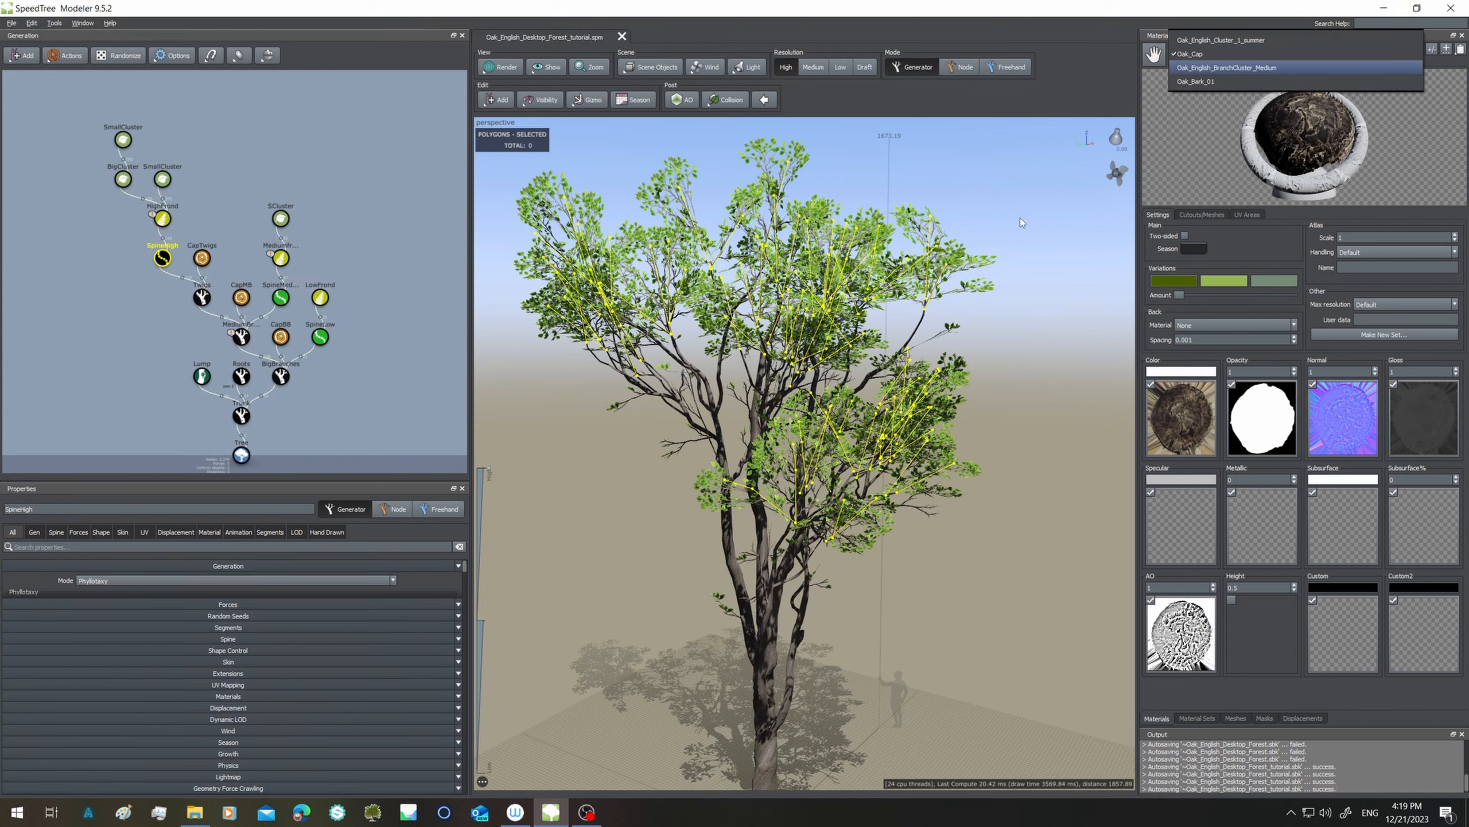
pyautogui.click(983, 382)
pyautogui.moveTo(983, 382)
pyautogui.mouseDown()
pyautogui.moveTo(751, 373)
pyautogui.moveTo(980, 382)
pyautogui.mouseUp()
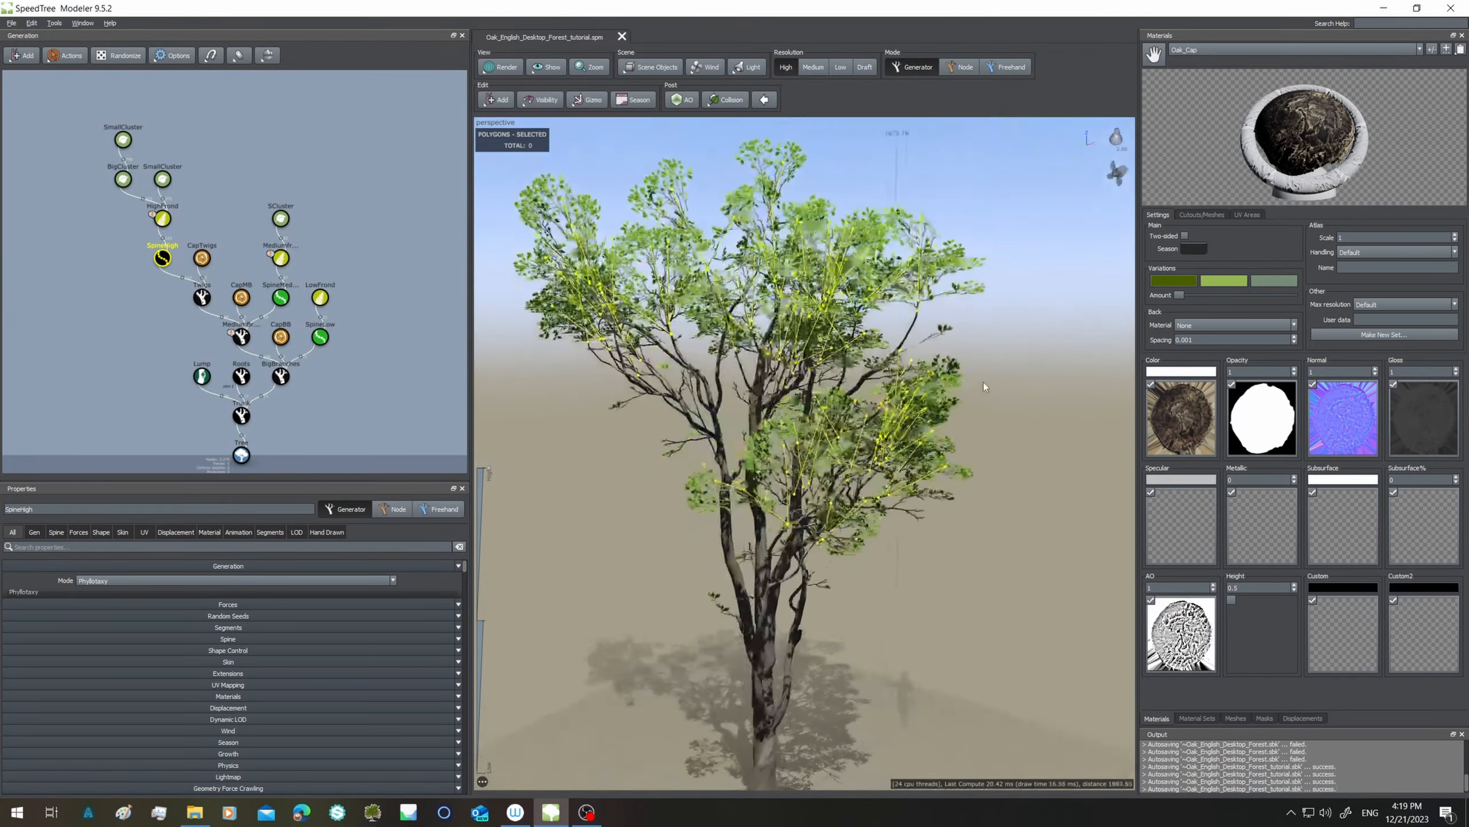
# Examine the highlighted SpineHigh spines across the tree's crown from several sides and distances.
pyautogui.moveTo(943, 434); pyautogui.dragTo(929, 356, button='middle')
pyautogui.moveTo(928, 355); pyautogui.dragTo(885, 491)
pyautogui.scroll(1, 317, 349)
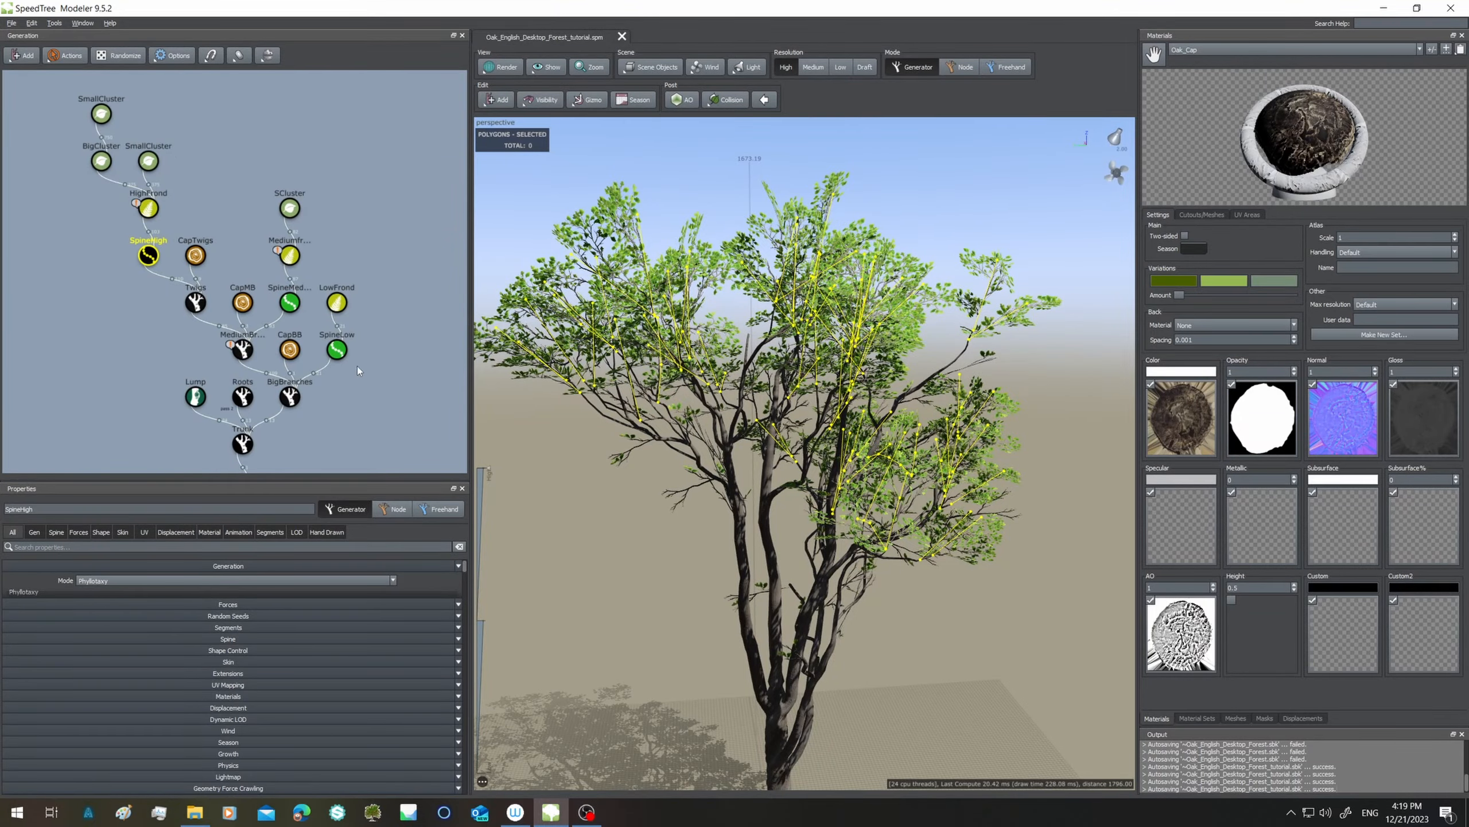
pyautogui.moveTo(634, 455); pyautogui.dragTo(693, 472)
pyautogui.moveTo(696, 473); pyautogui.dragTo(845, 508)
pyautogui.scroll(-6, 811, 488)
pyautogui.scroll(8, 808, 485)
pyautogui.scroll(-4, 783, 501)
pyautogui.scroll(3, 653, 499)
pyautogui.scroll(2, 815, 486)
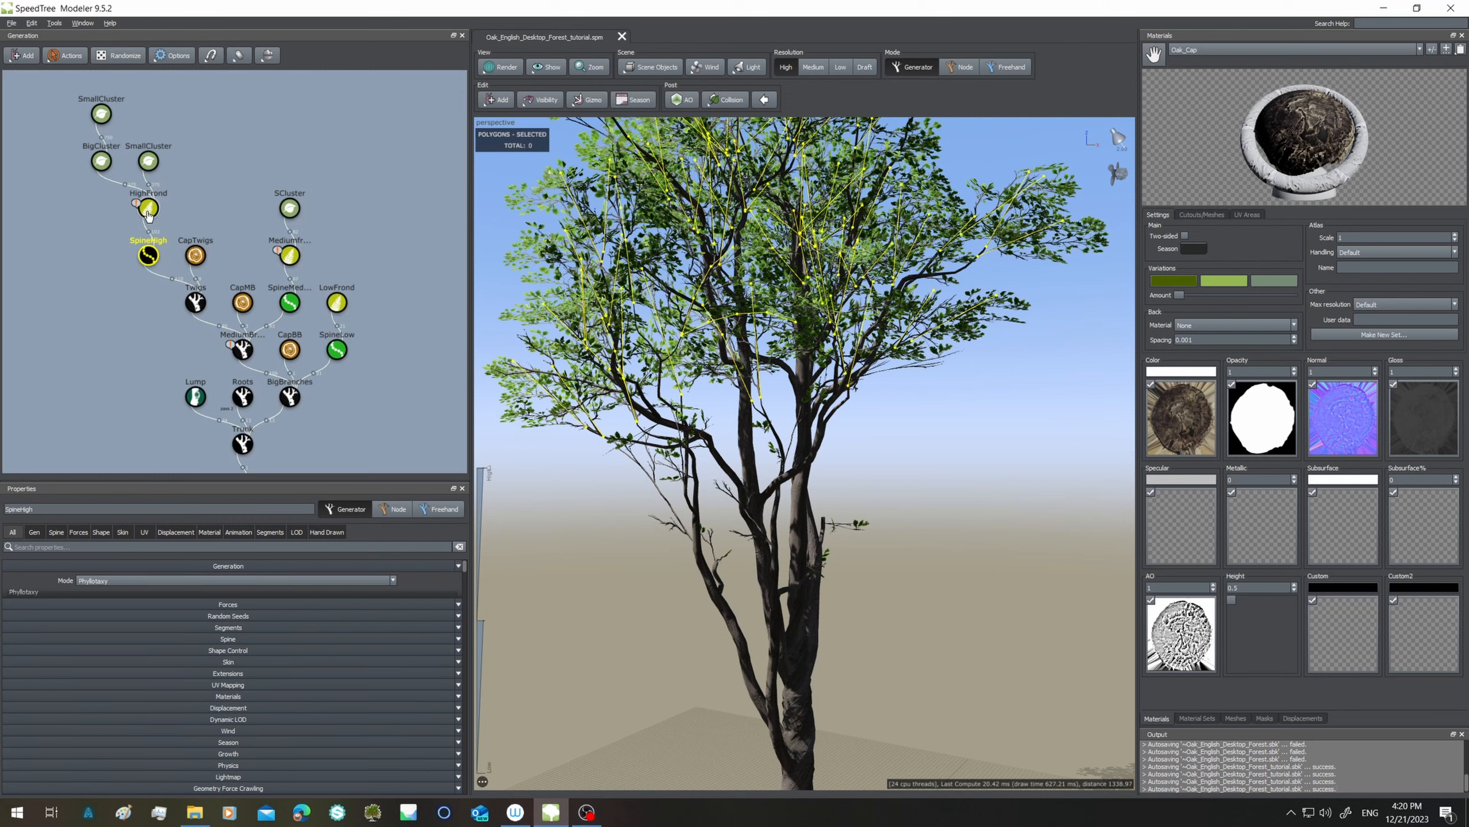
# Examine the tree from the trunk base up to the crown, viewing it from several sides and distances.
pyautogui.scroll(-2, 726, 381)
pyautogui.moveTo(751, 400); pyautogui.dragTo(579, 419)
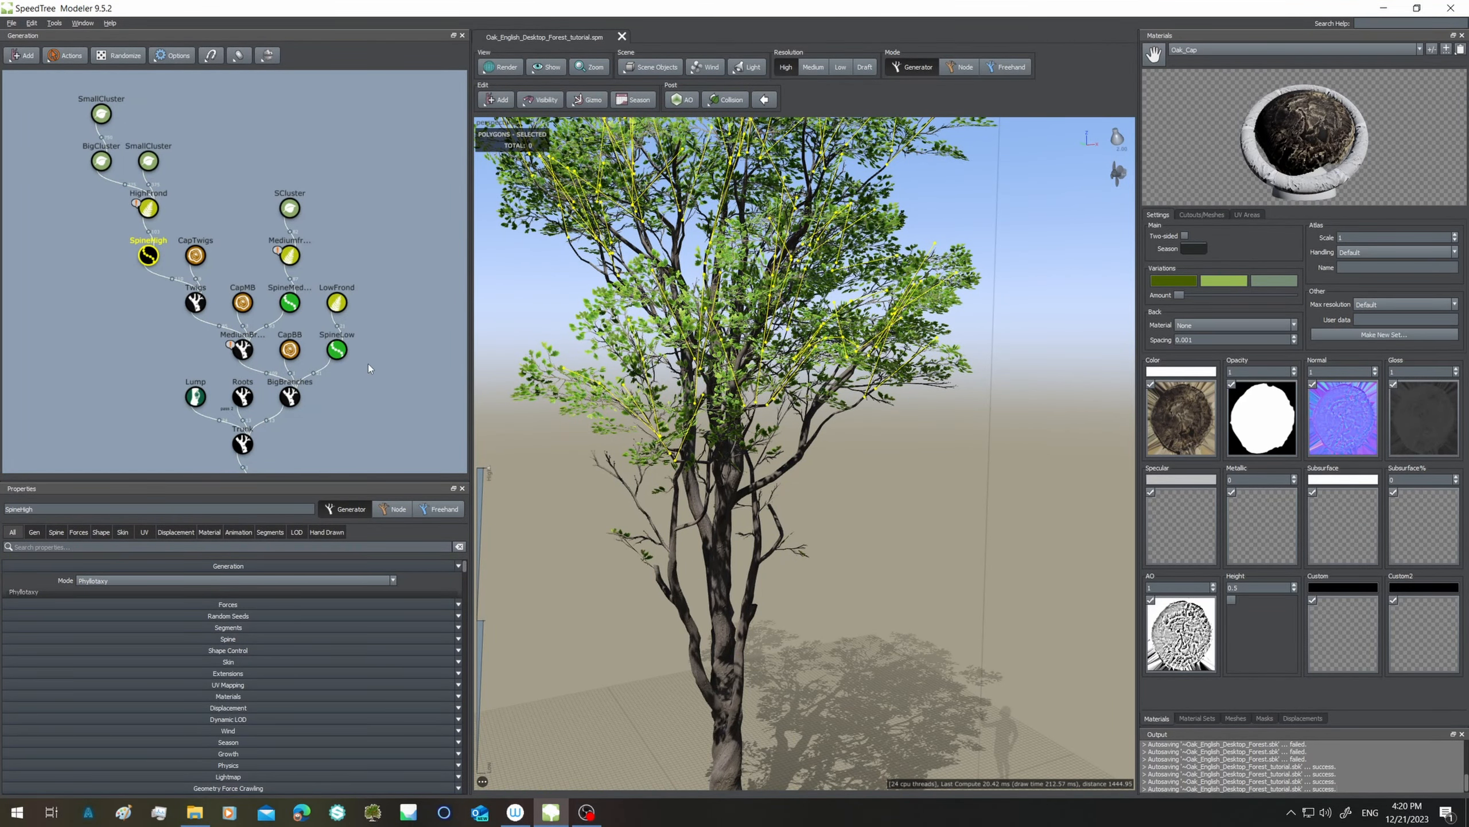
pyautogui.scroll(-5, 790, 494)
pyautogui.moveTo(794, 495); pyautogui.dragTo(815, 501)
pyautogui.moveTo(812, 608); pyautogui.dragTo(808, 502, button='middle')
pyautogui.scroll(4, 753, 628)
pyautogui.moveTo(753, 628); pyautogui.dragTo(770, 576, button='middle')
pyautogui.scroll(2, 769, 582)
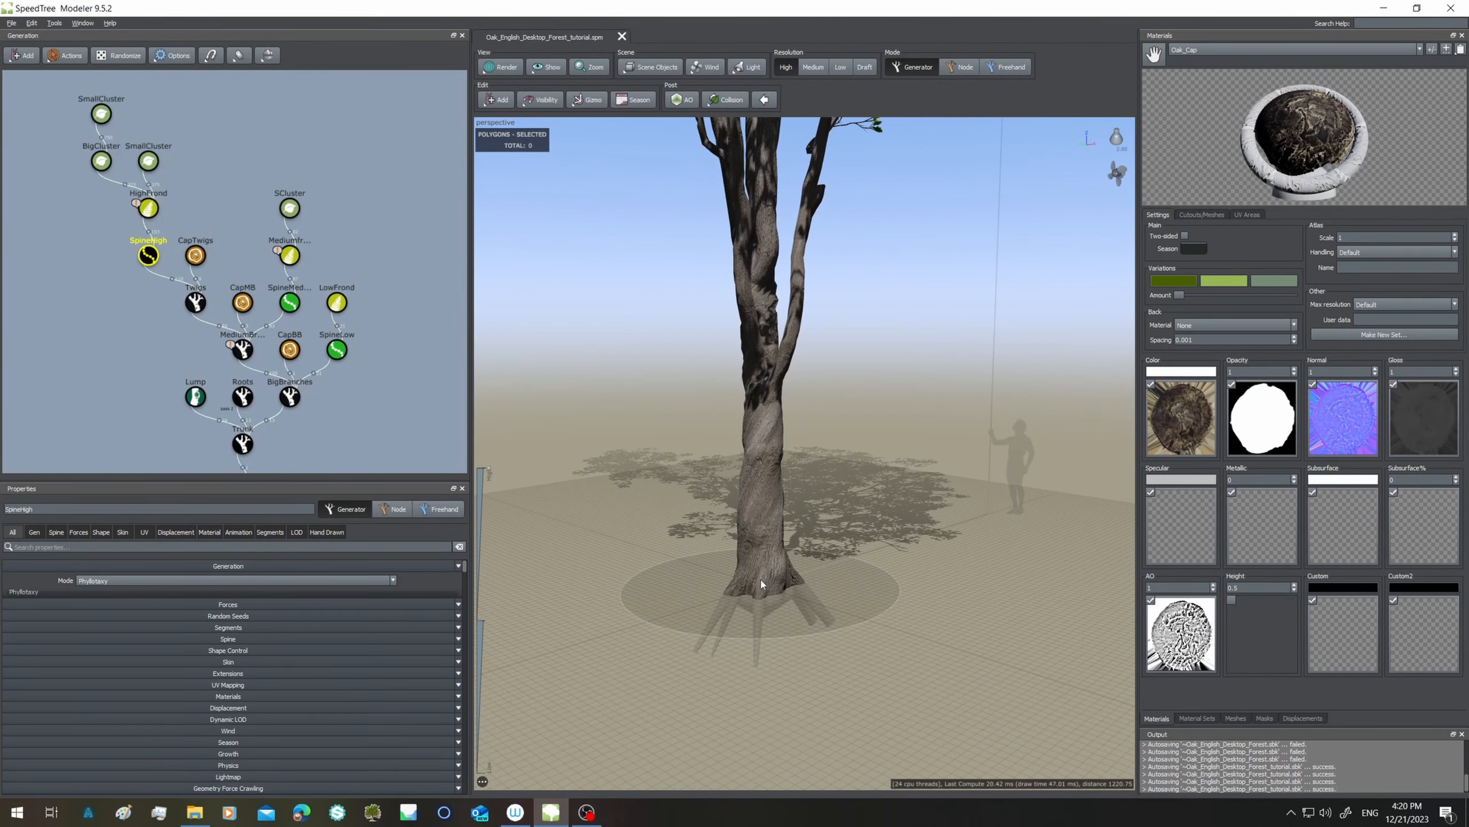
pyautogui.scroll(-3, 758, 579)
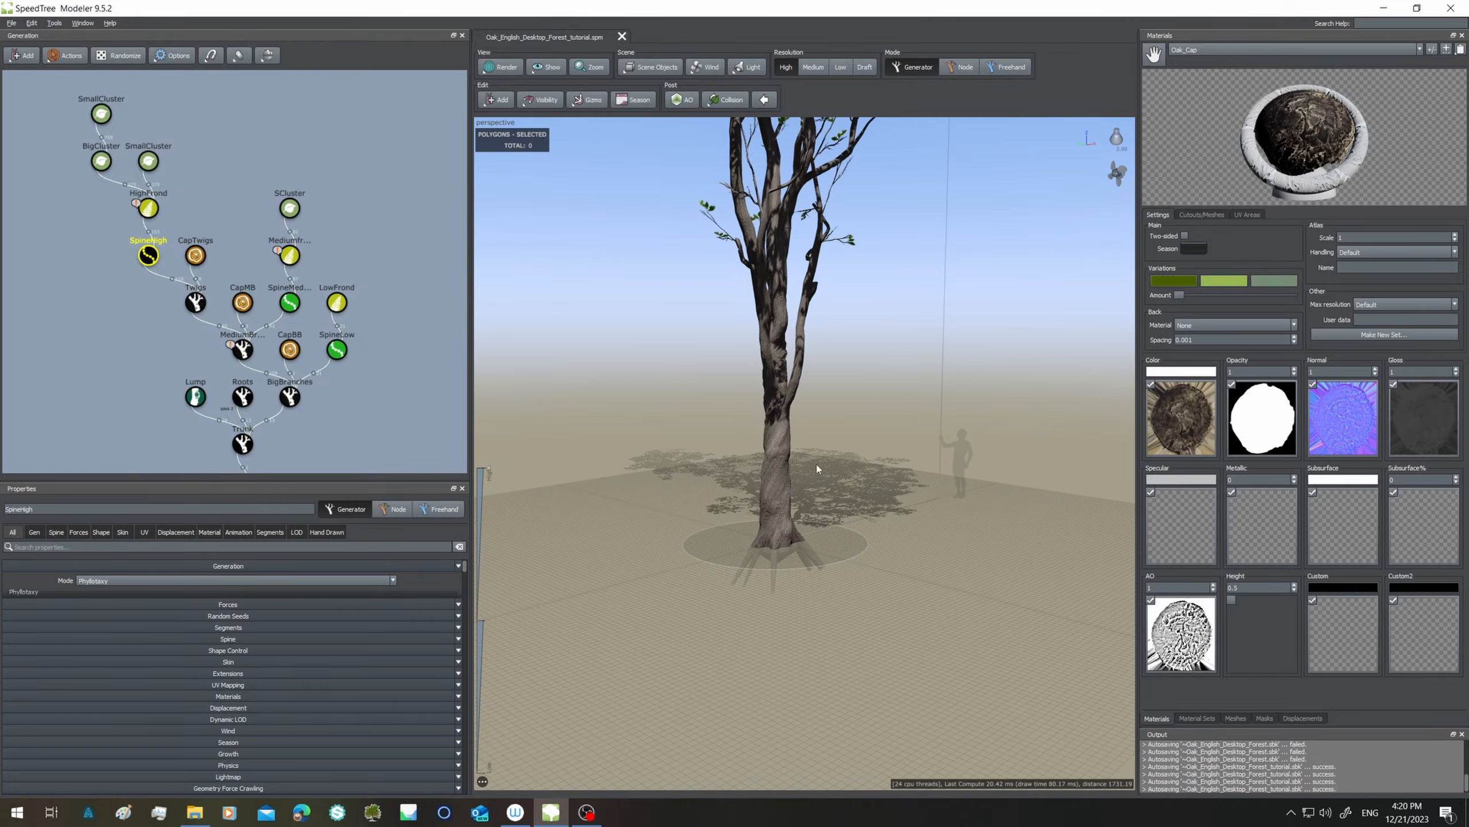
pyautogui.moveTo(834, 522); pyautogui.dragTo(870, 547)
pyautogui.moveTo(869, 544); pyautogui.dragTo(855, 575, button='middle')
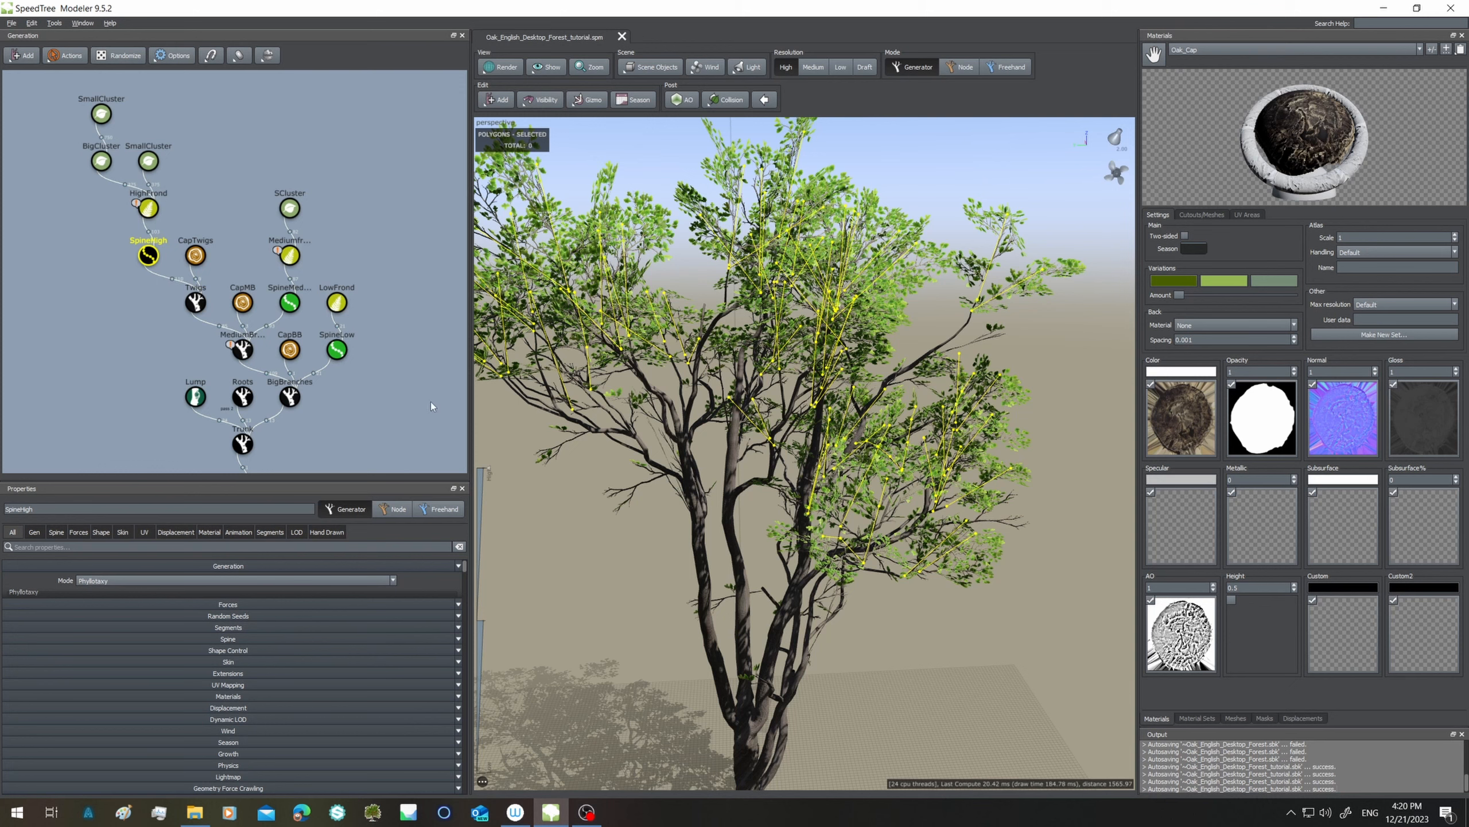
pyautogui.scroll(-3, 664, 447)
pyautogui.scroll(-1, 664, 447)
# Examine how the generator graph connects Trunk, BigBranches, MediumBranches and Twigs to their spine, frond, cap and cluster generators.
pyautogui.scroll(2, 272, 305)
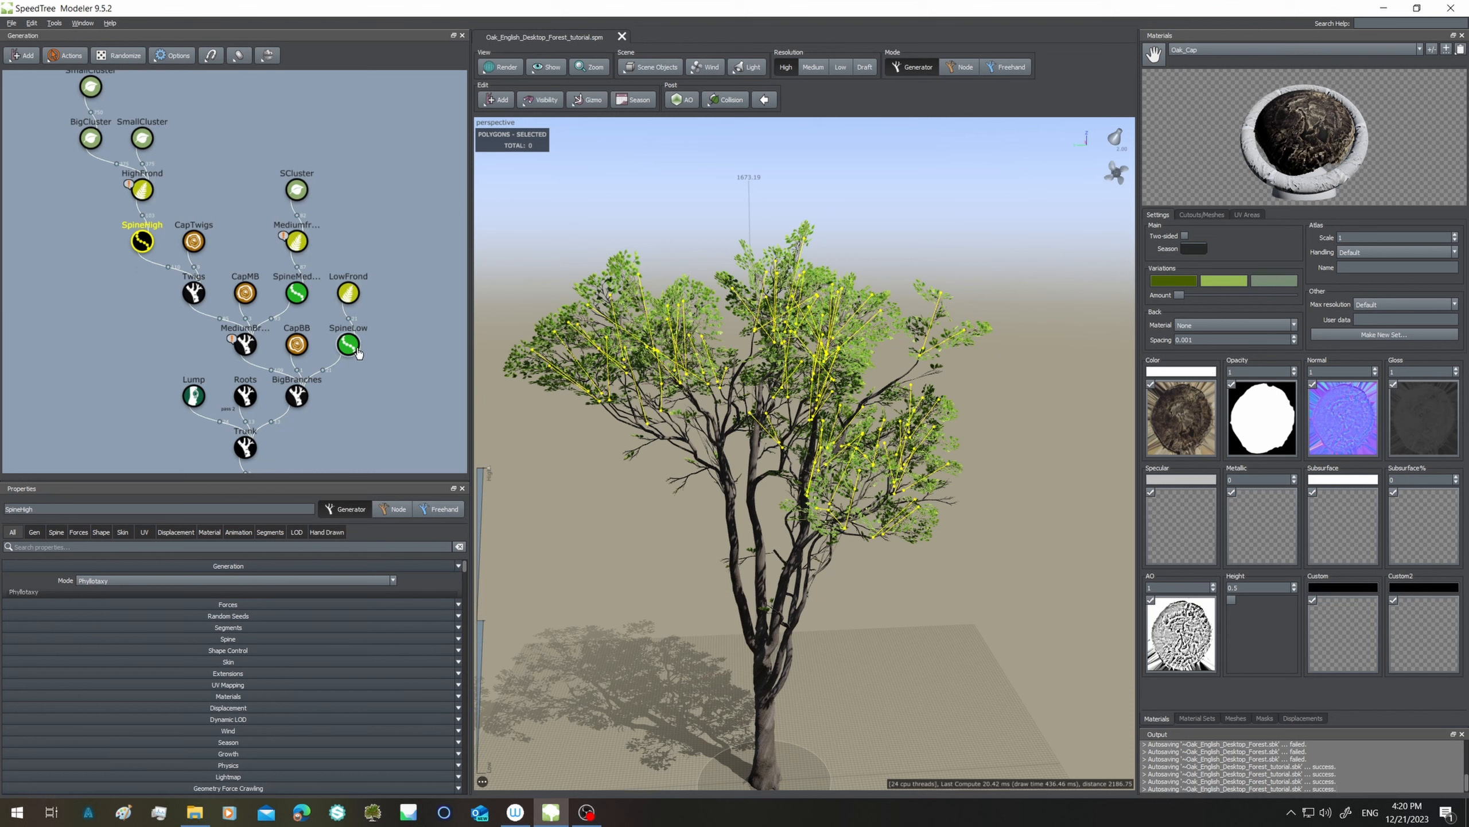
pyautogui.scroll(-3, 361, 371)
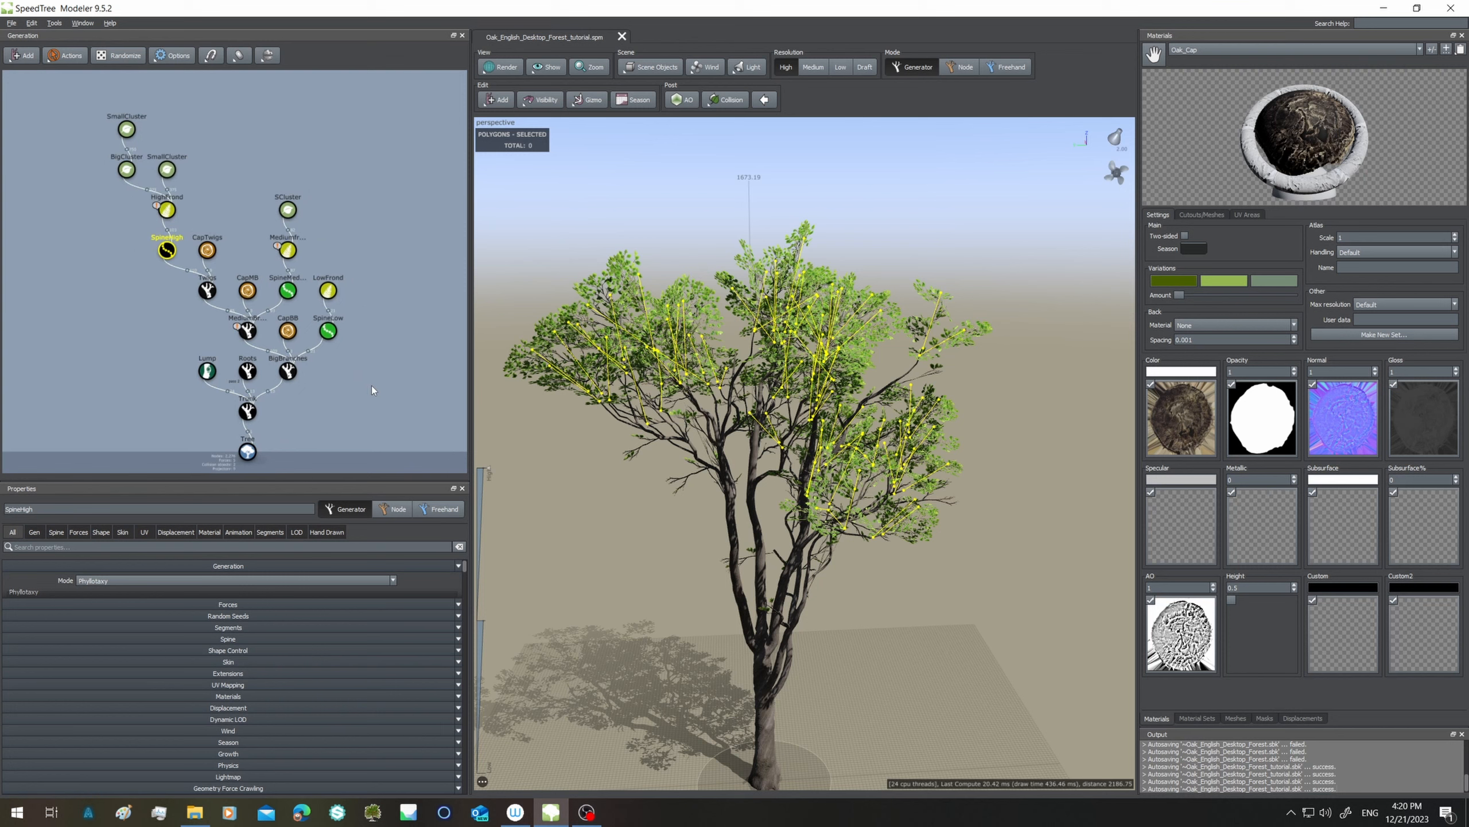
pyautogui.scroll(-1, 293, 373)
pyautogui.scroll(1, 293, 373)
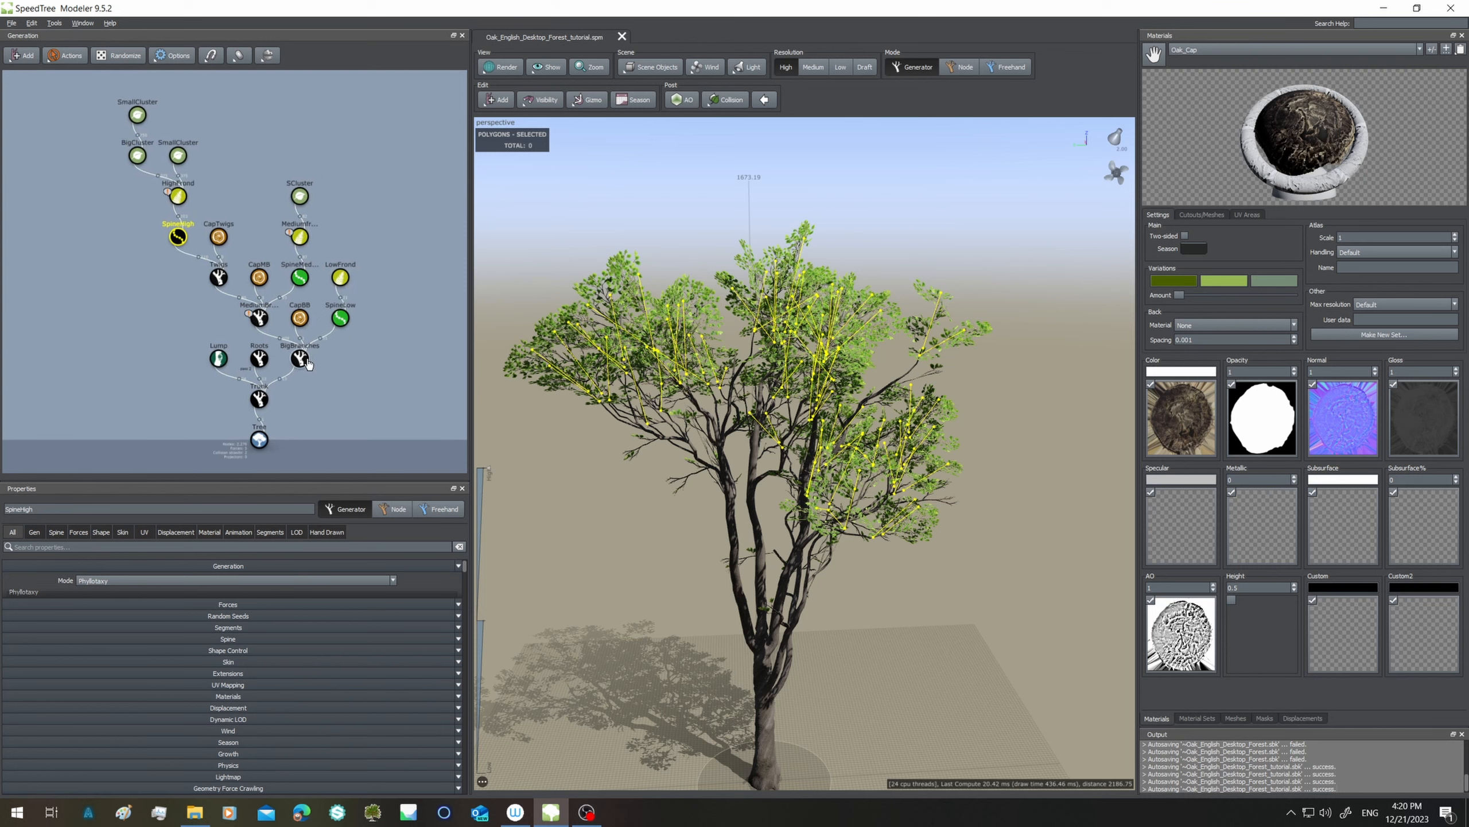
pyautogui.scroll(2, 313, 373)
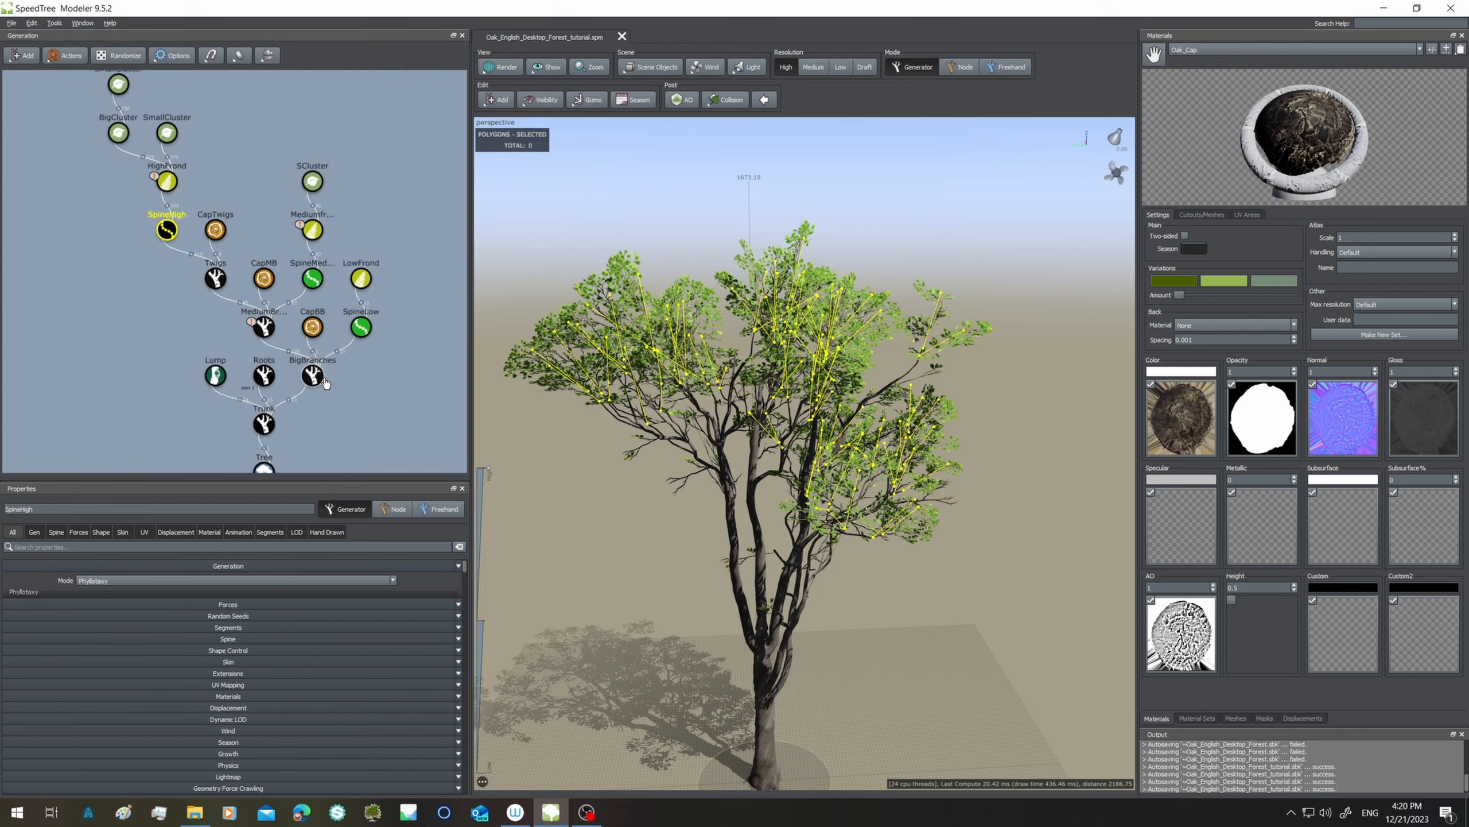
pyautogui.moveTo(354, 380); pyautogui.dragTo(355, 386, button='middle')
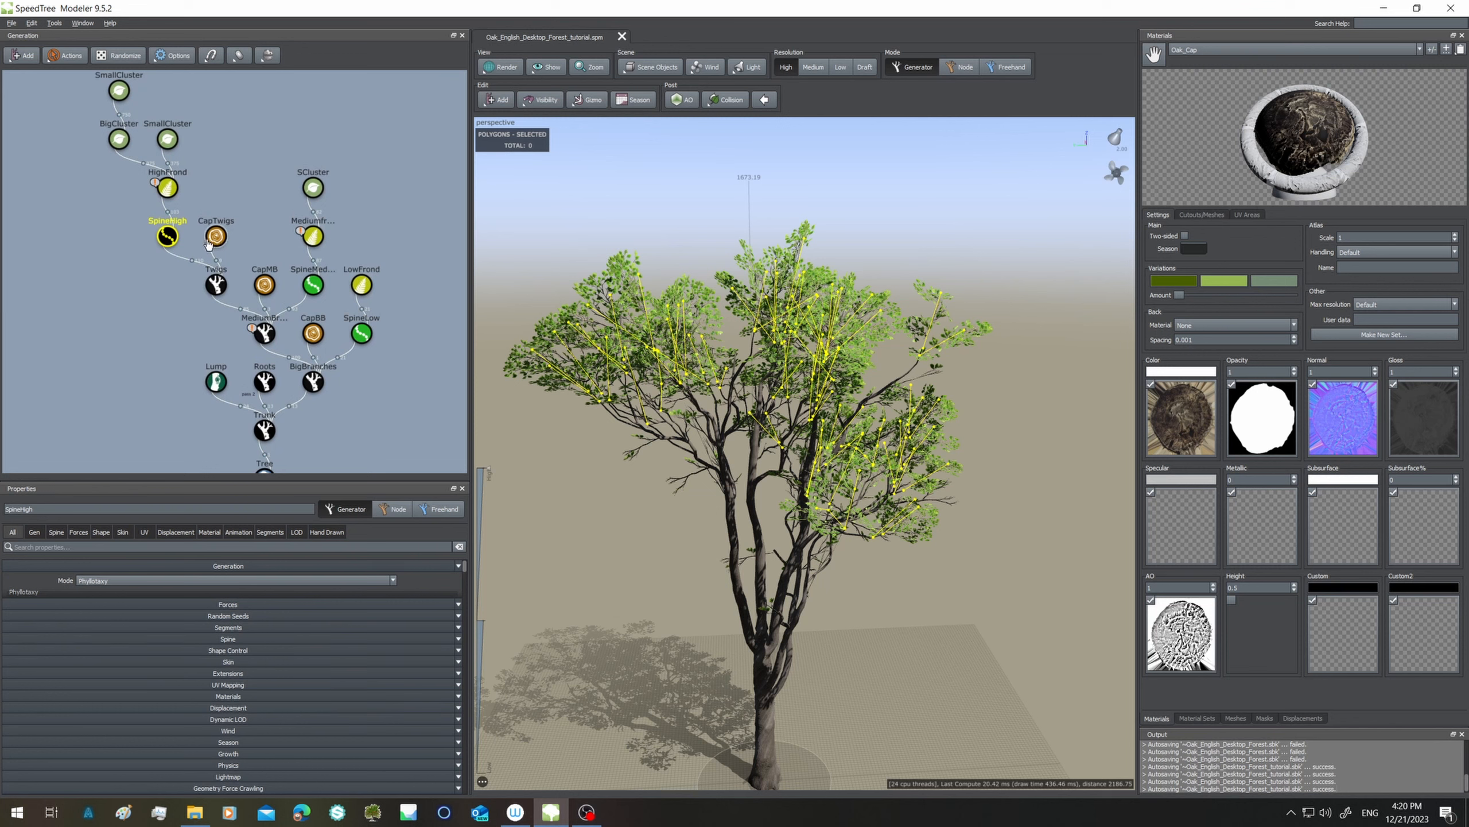
pyautogui.scroll(-1, 189, 291)
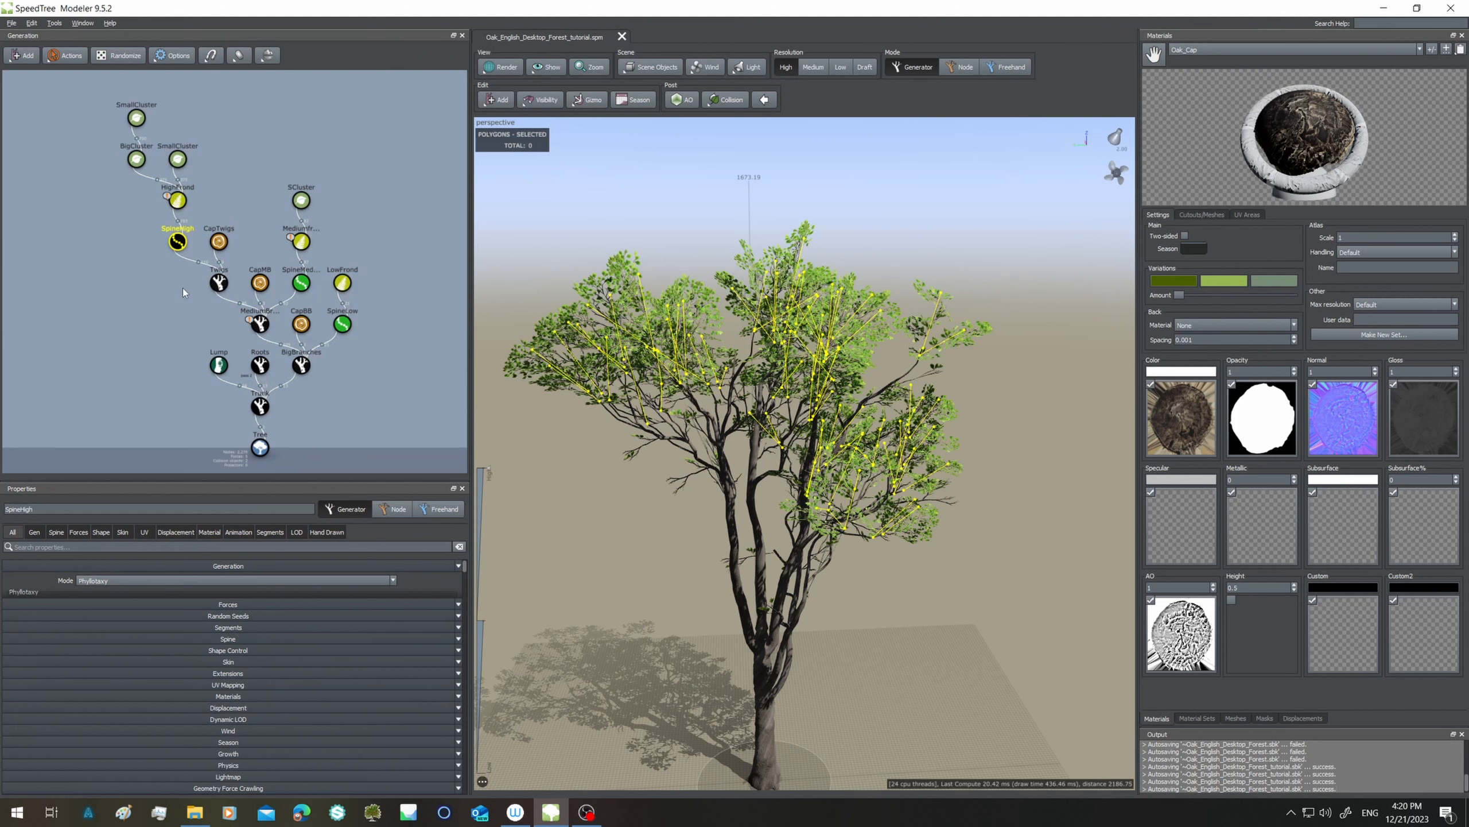
pyautogui.scroll(1, 181, 278)
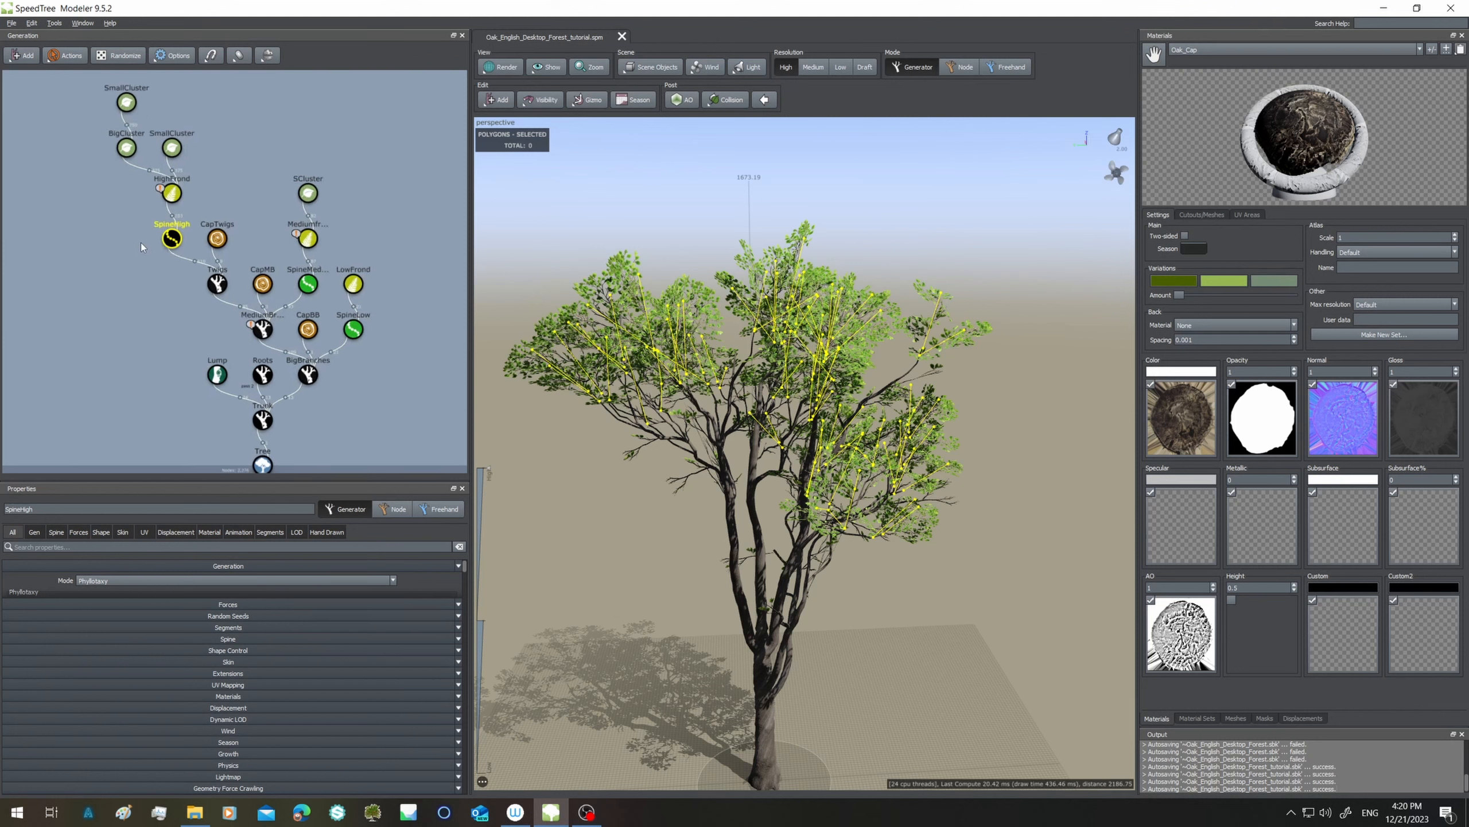
pyautogui.moveTo(153, 248)
pyautogui.mouseDown(button='middle')
pyautogui.moveTo(162, 265)
pyautogui.moveTo(171, 254)
pyautogui.mouseUp(button='middle')
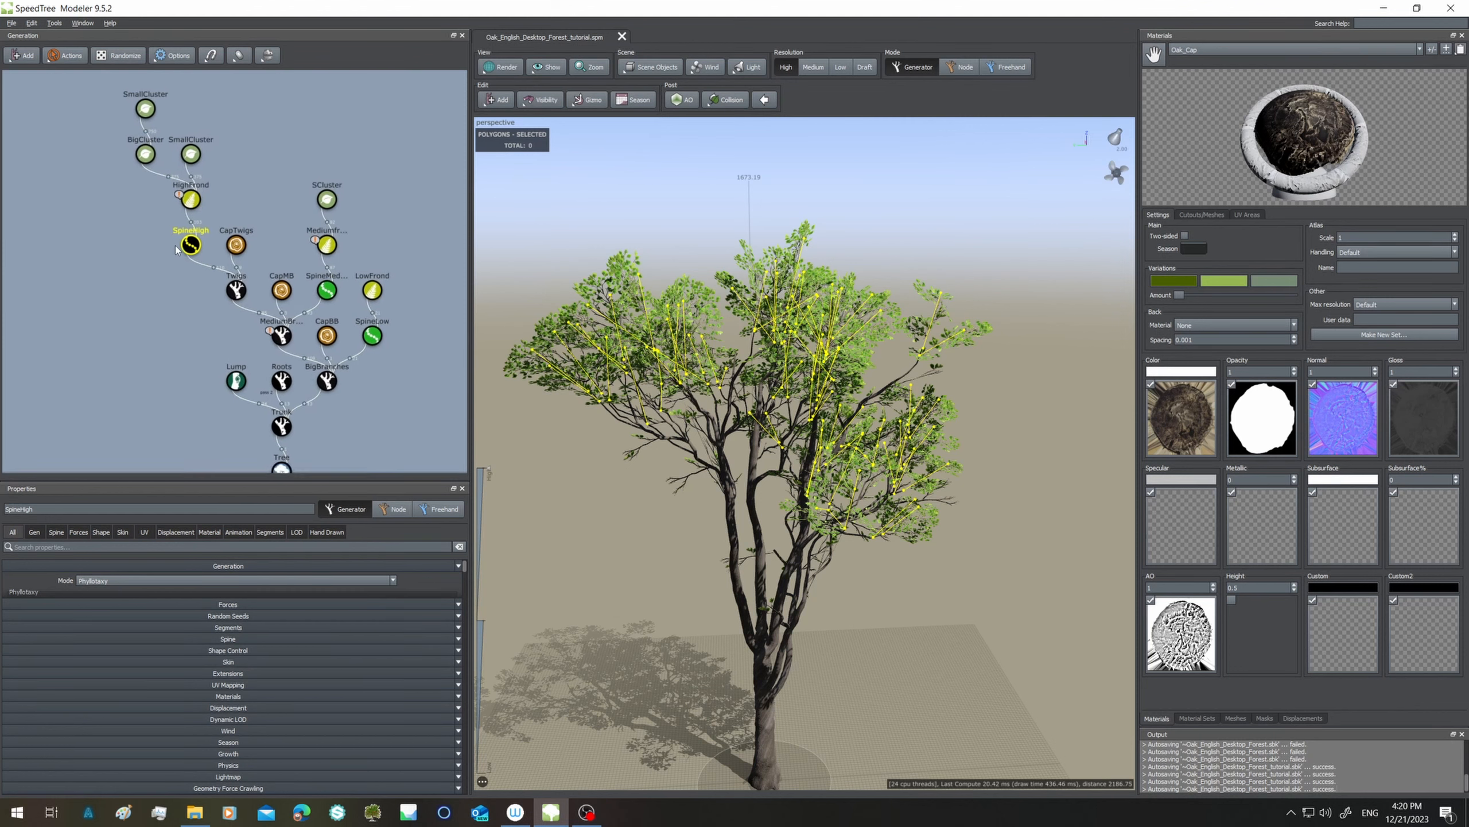
pyautogui.scroll(-1, 171, 253)
pyautogui.moveTo(309, 349)
pyautogui.mouseDown(button='middle')
pyautogui.moveTo(320, 322)
pyautogui.moveTo(289, 299)
pyautogui.moveTo(288, 363)
pyautogui.mouseUp(button='middle')
pyautogui.scroll(1, 295, 284)
pyautogui.scroll(1, 289, 299)
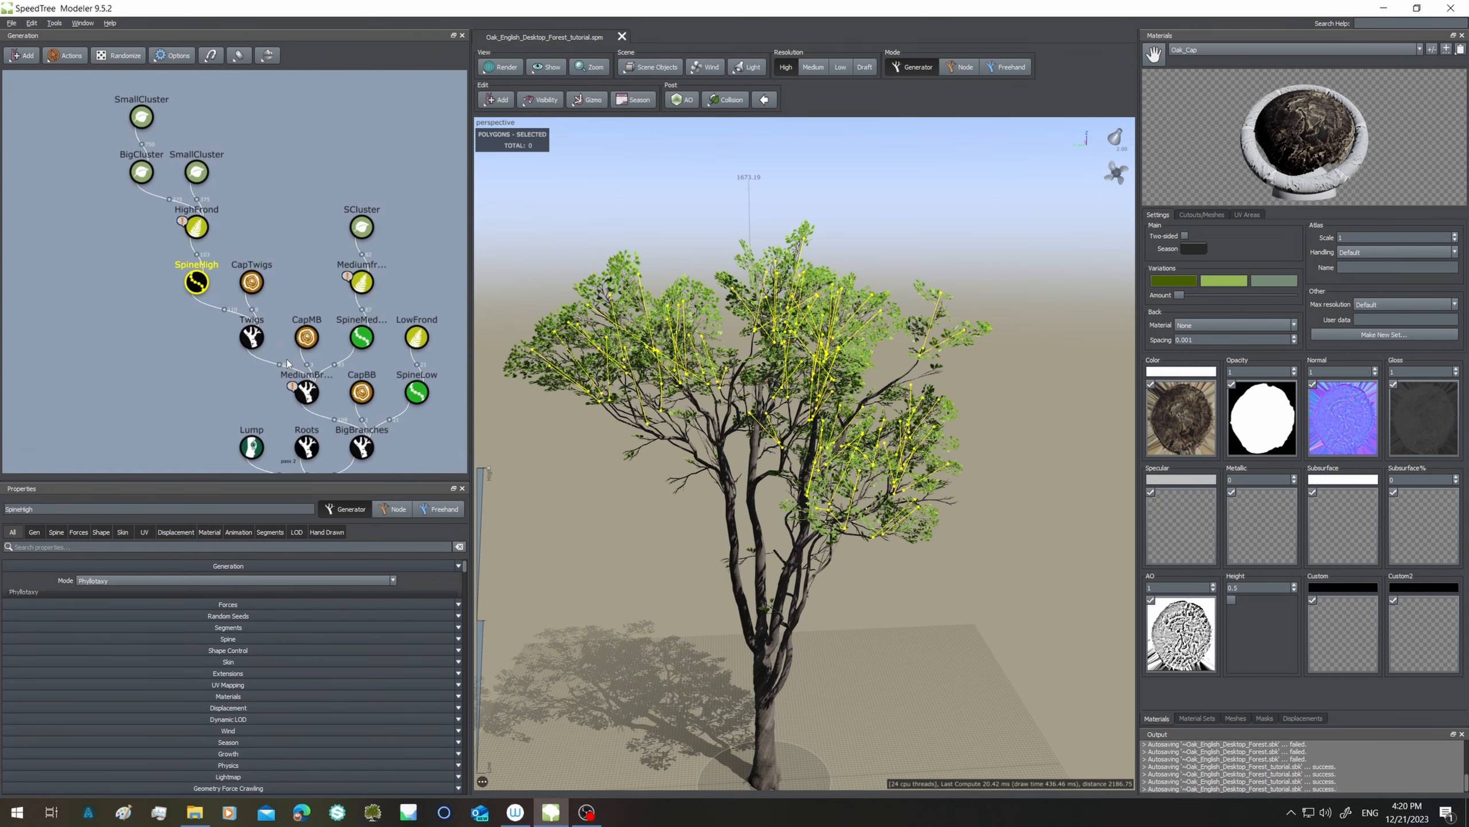
pyautogui.scroll(-2, 232, 276)
pyautogui.moveTo(219, 283); pyautogui.dragTo(219, 229, button='middle')
pyautogui.scroll(-1, 233, 255)
pyautogui.scroll(2, 233, 255)
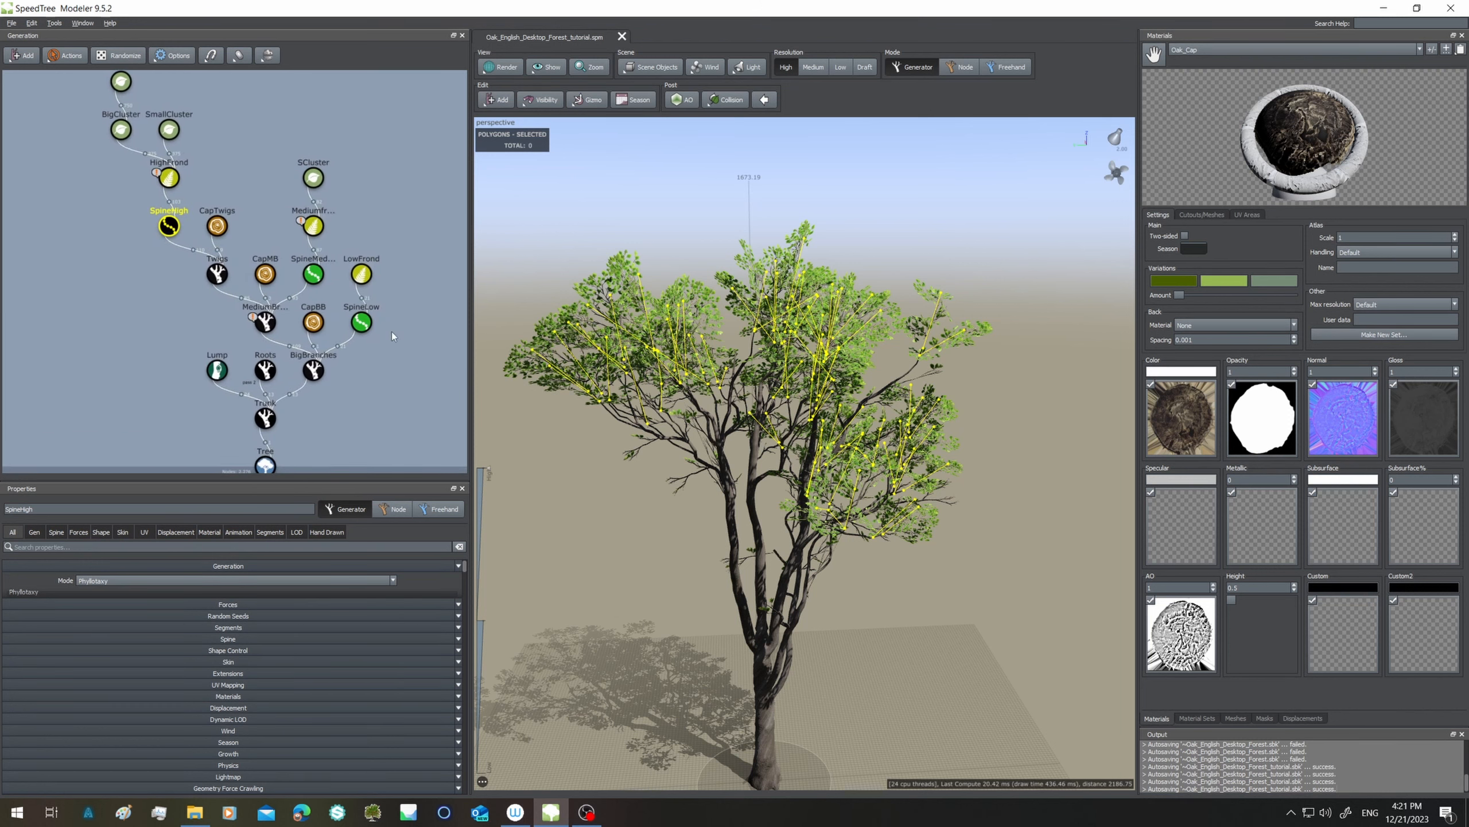
# Set the SpineLow generator's skin type to Polygons.
pyautogui.click(361, 323)
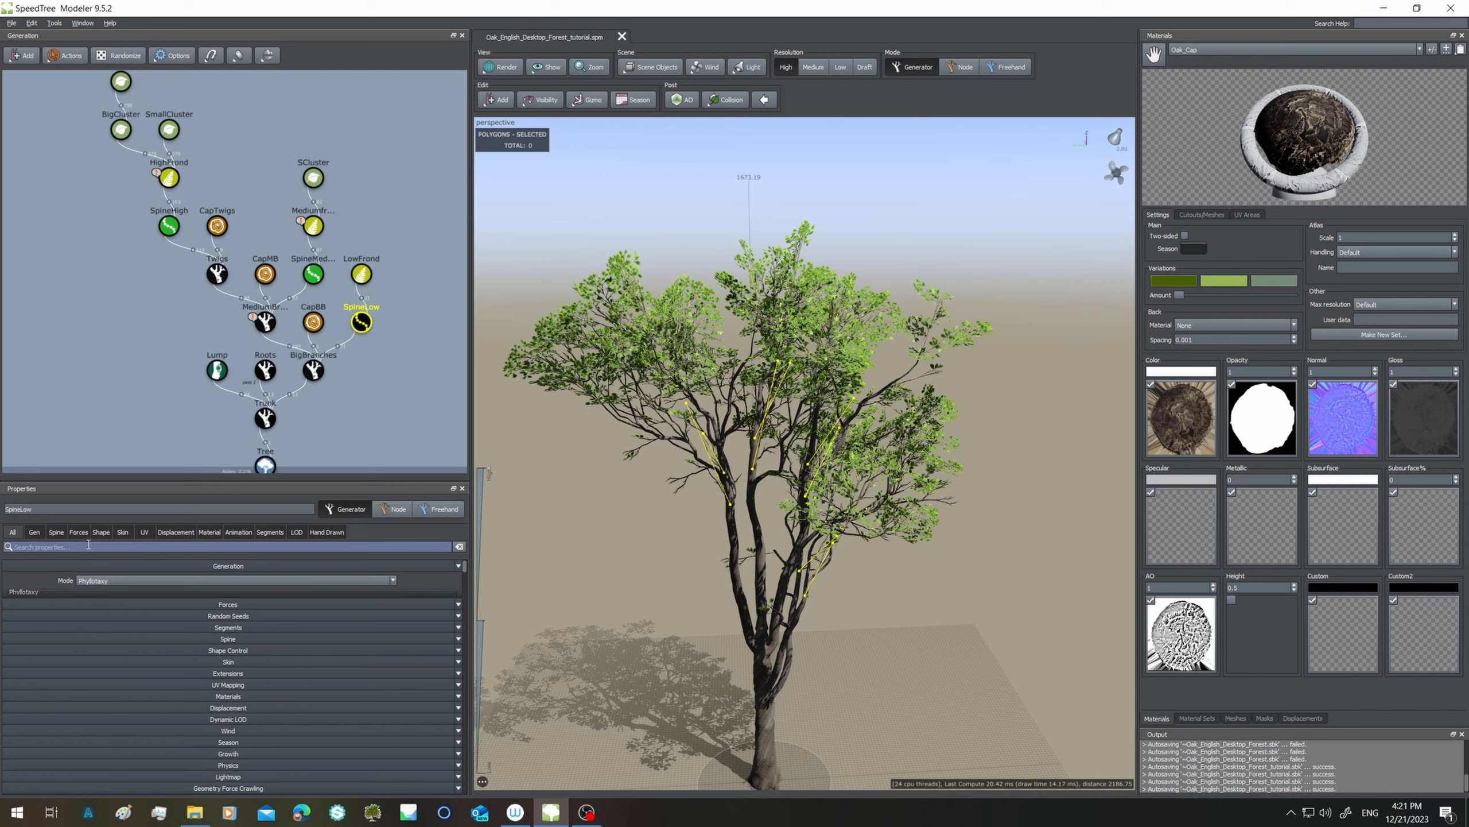
pyautogui.click(57, 531)
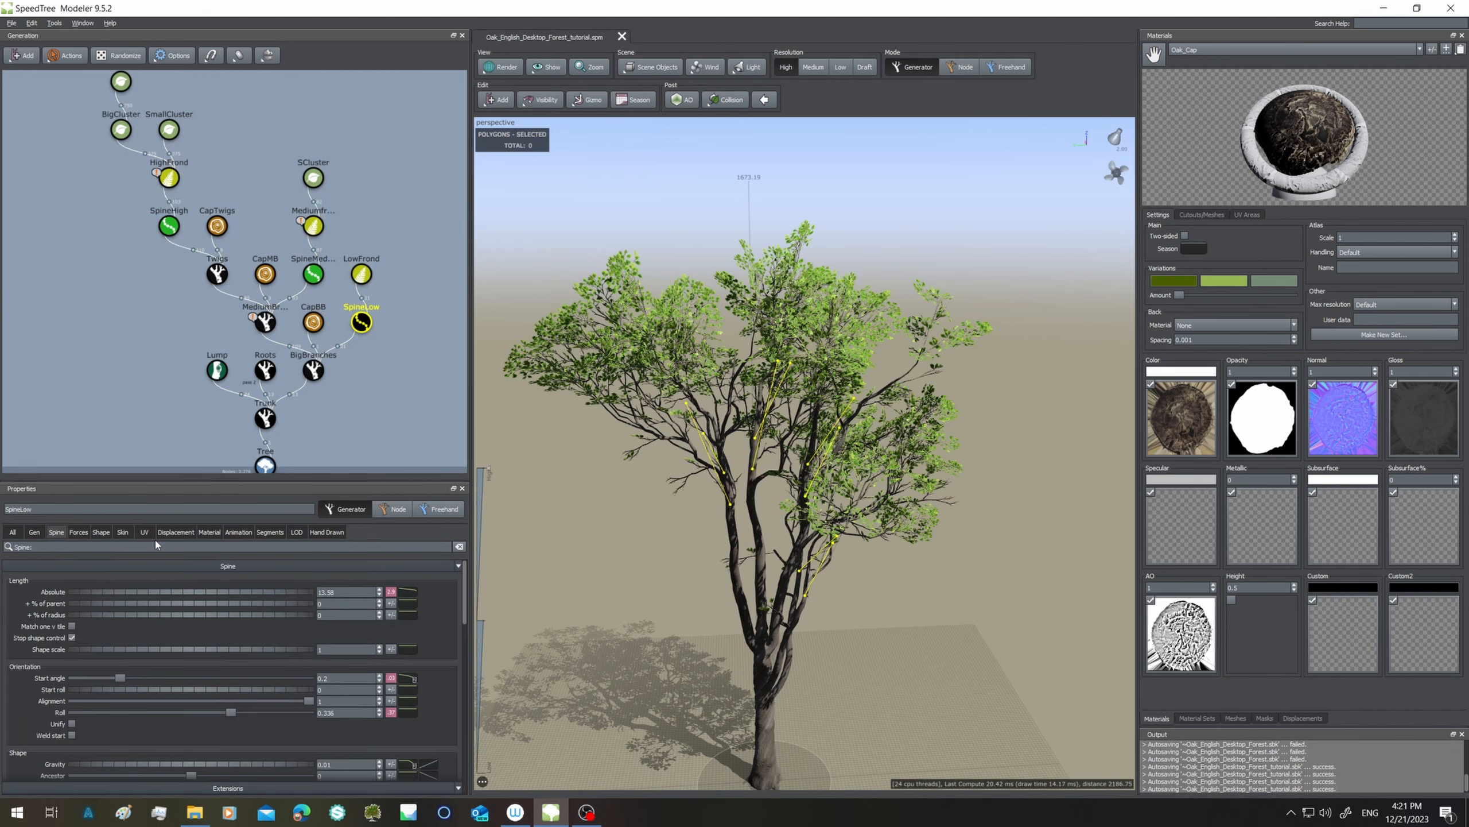
pyautogui.click(122, 531)
pyautogui.click(115, 580)
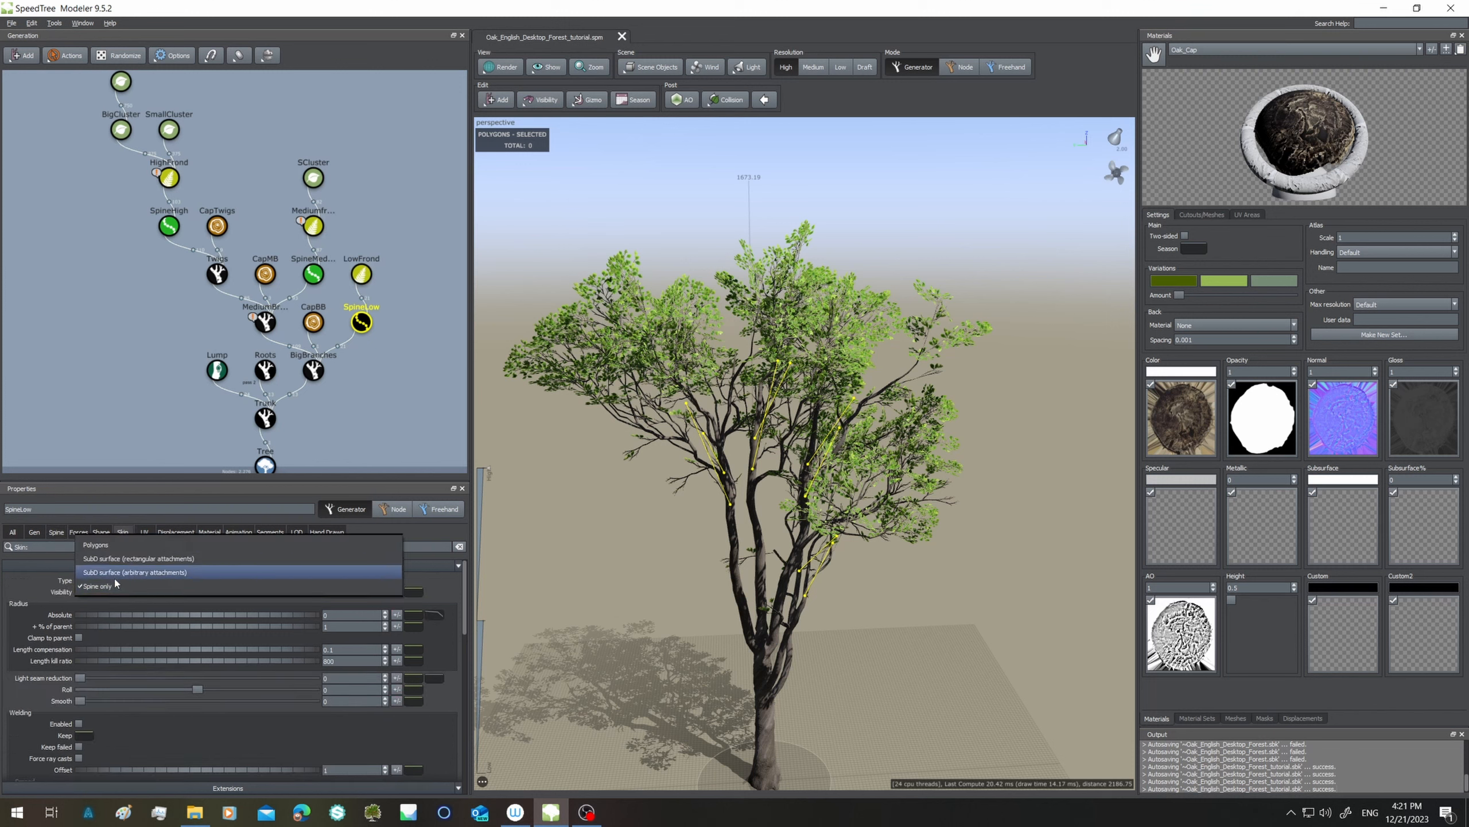
pyautogui.click(122, 548)
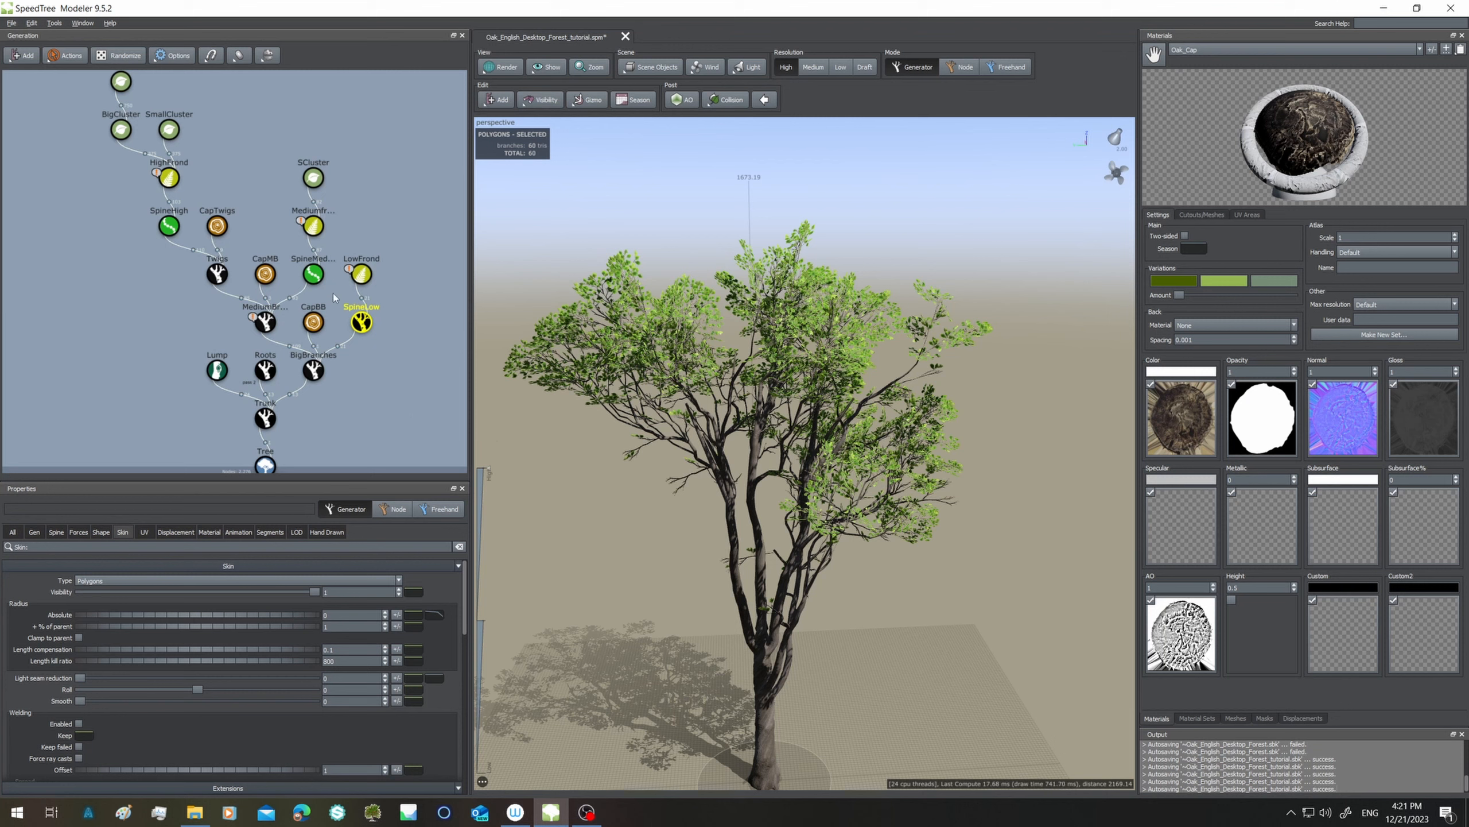
# Change the SpineMedium generator's skin type to Polygons.
pyautogui.click(315, 285)
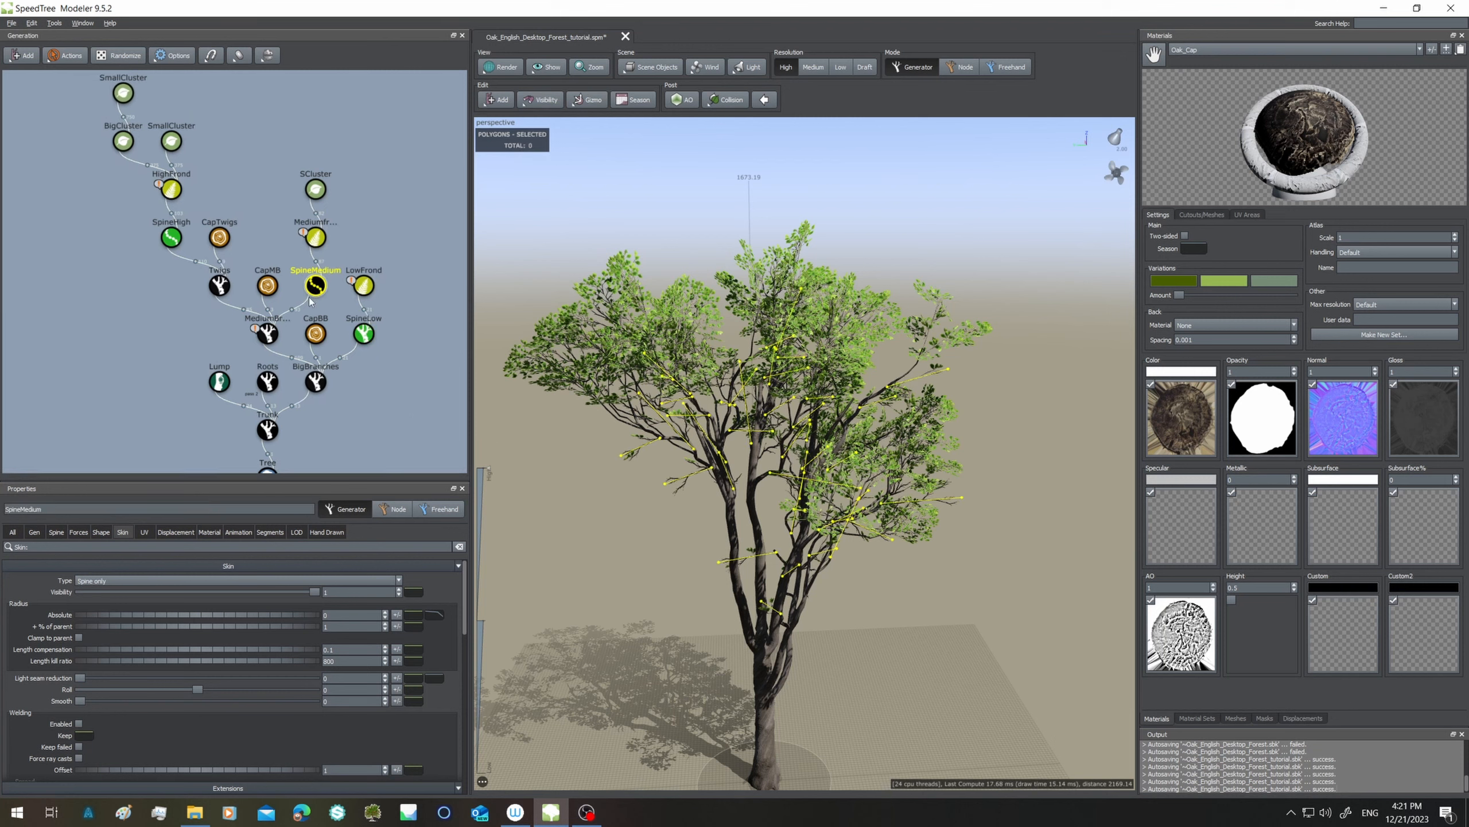
pyautogui.click(127, 581)
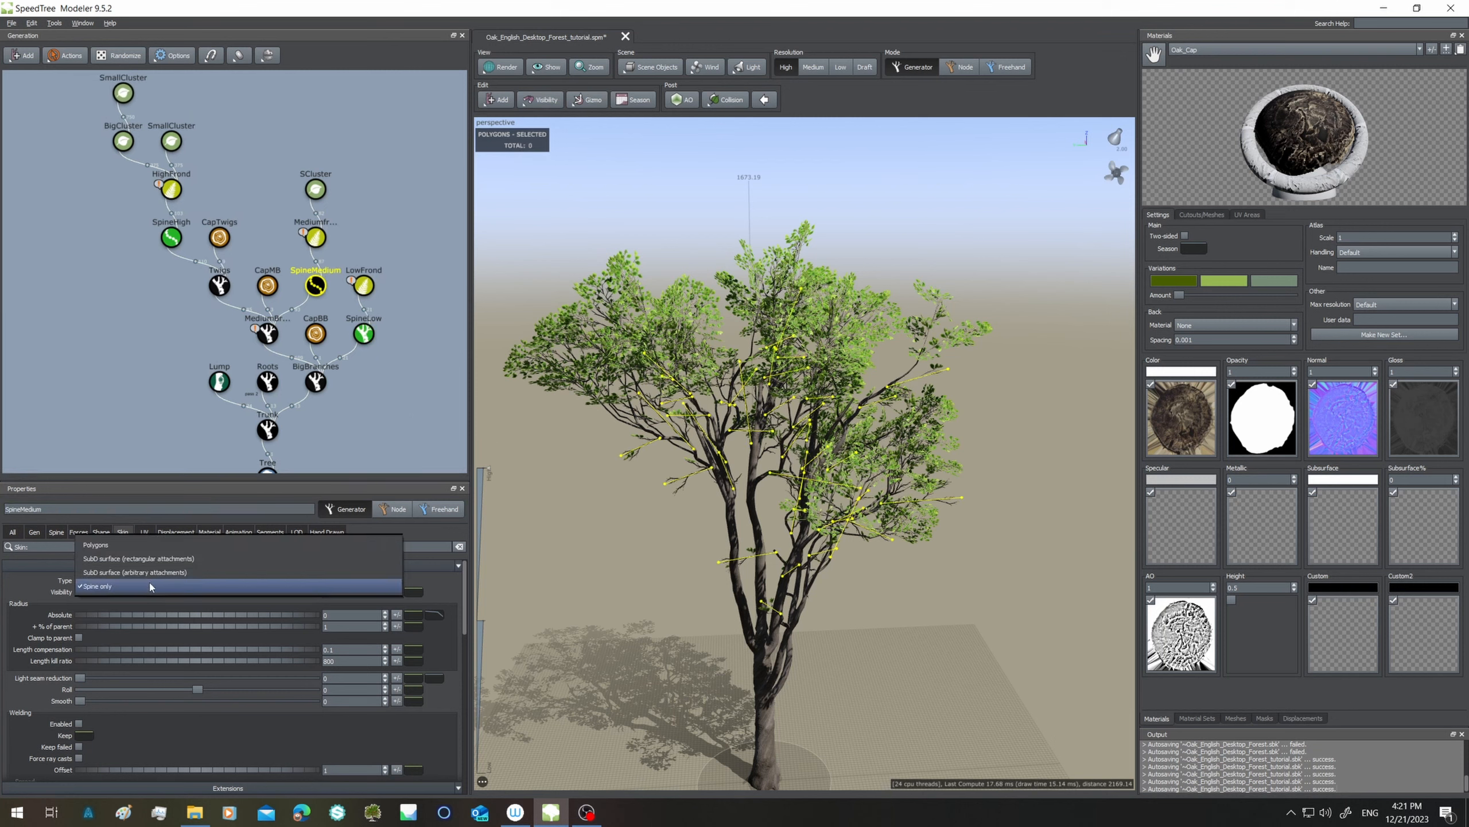
pyautogui.click(129, 546)
pyautogui.scroll(-3, 643, 534)
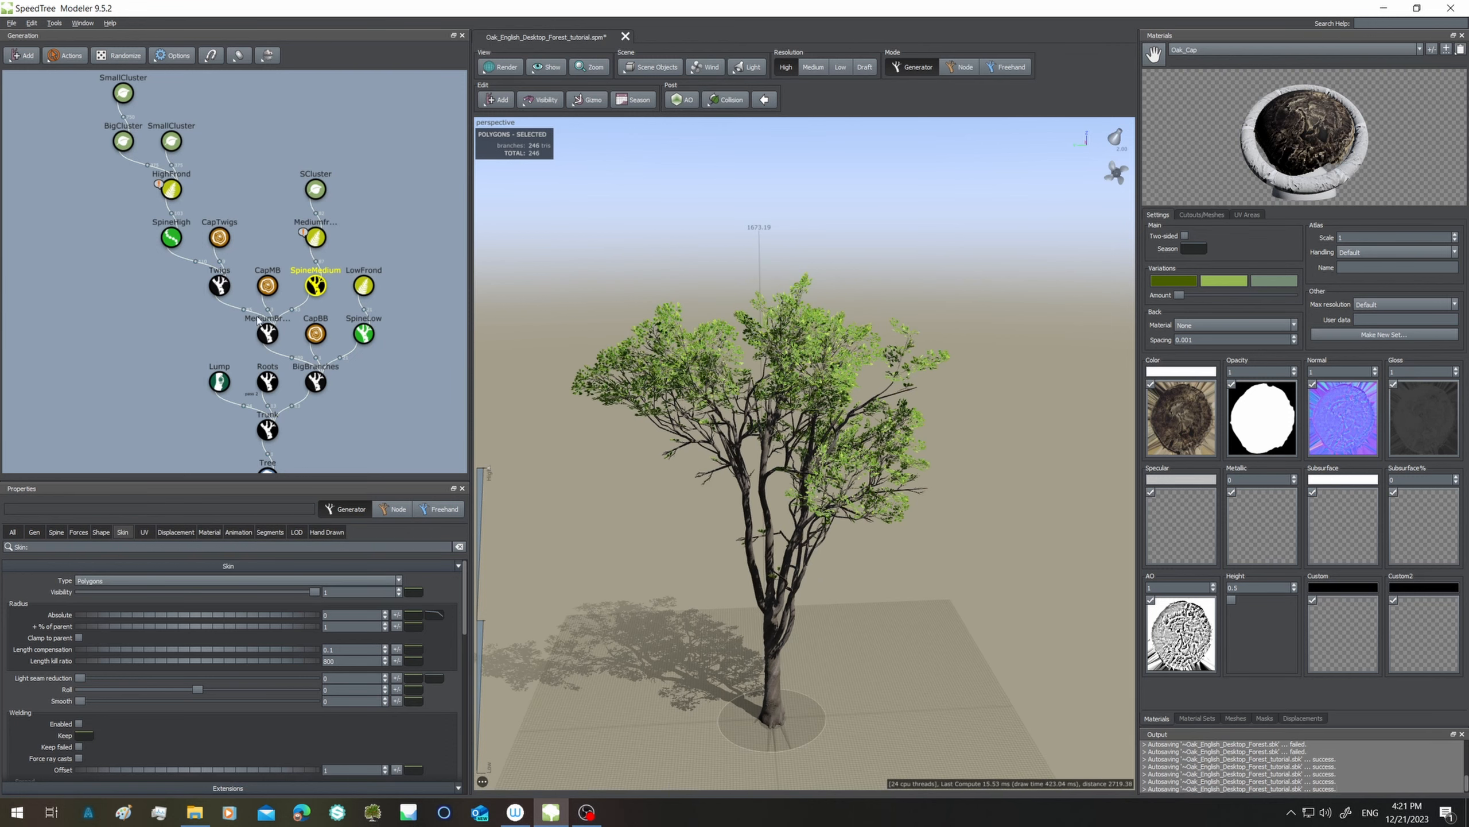
# Set the SpineHigh generator's skin type to Polygons and inspect the crown's branches up close.
pyautogui.click(167, 239)
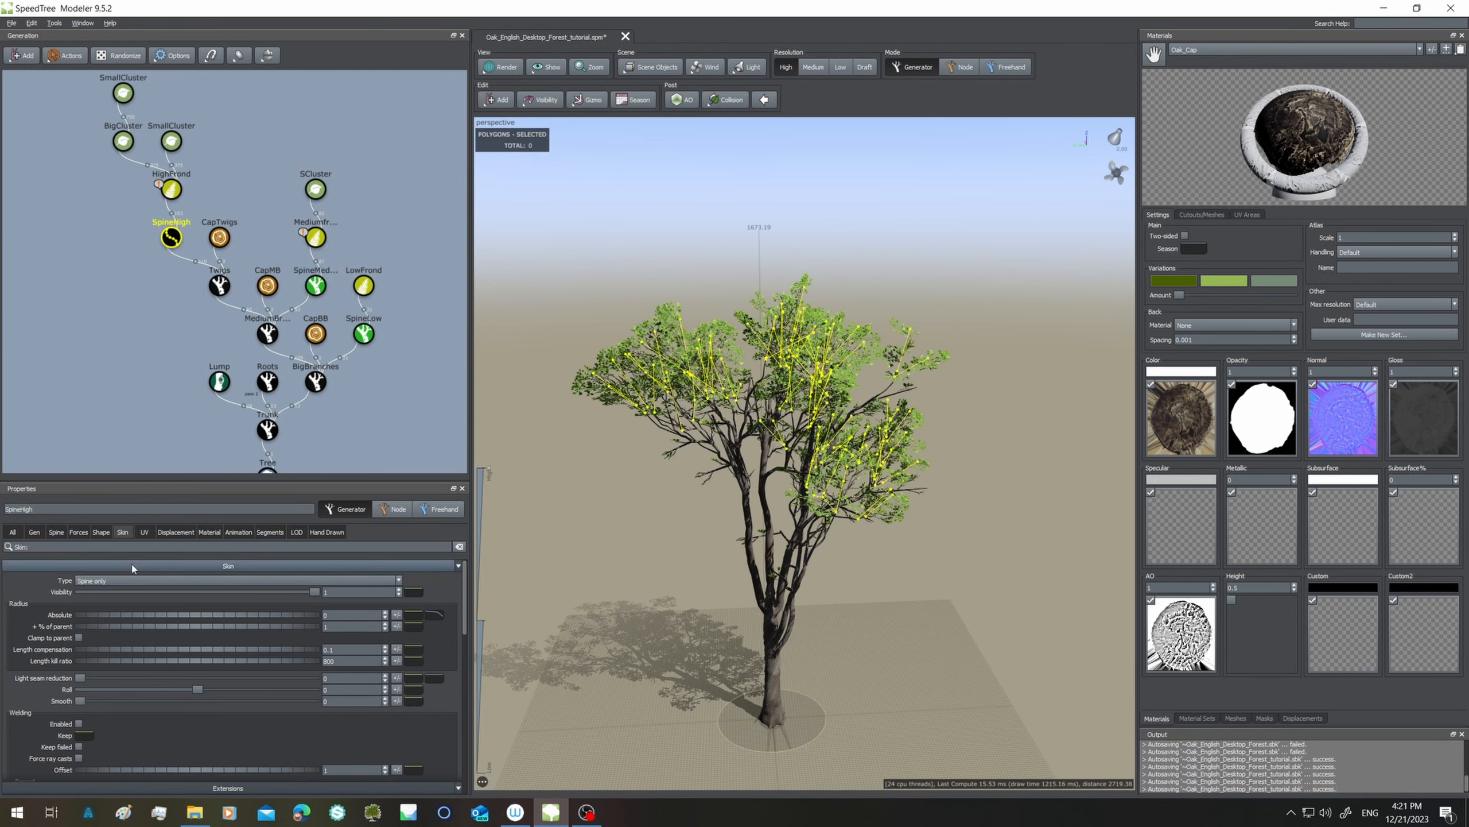
pyautogui.click(129, 581)
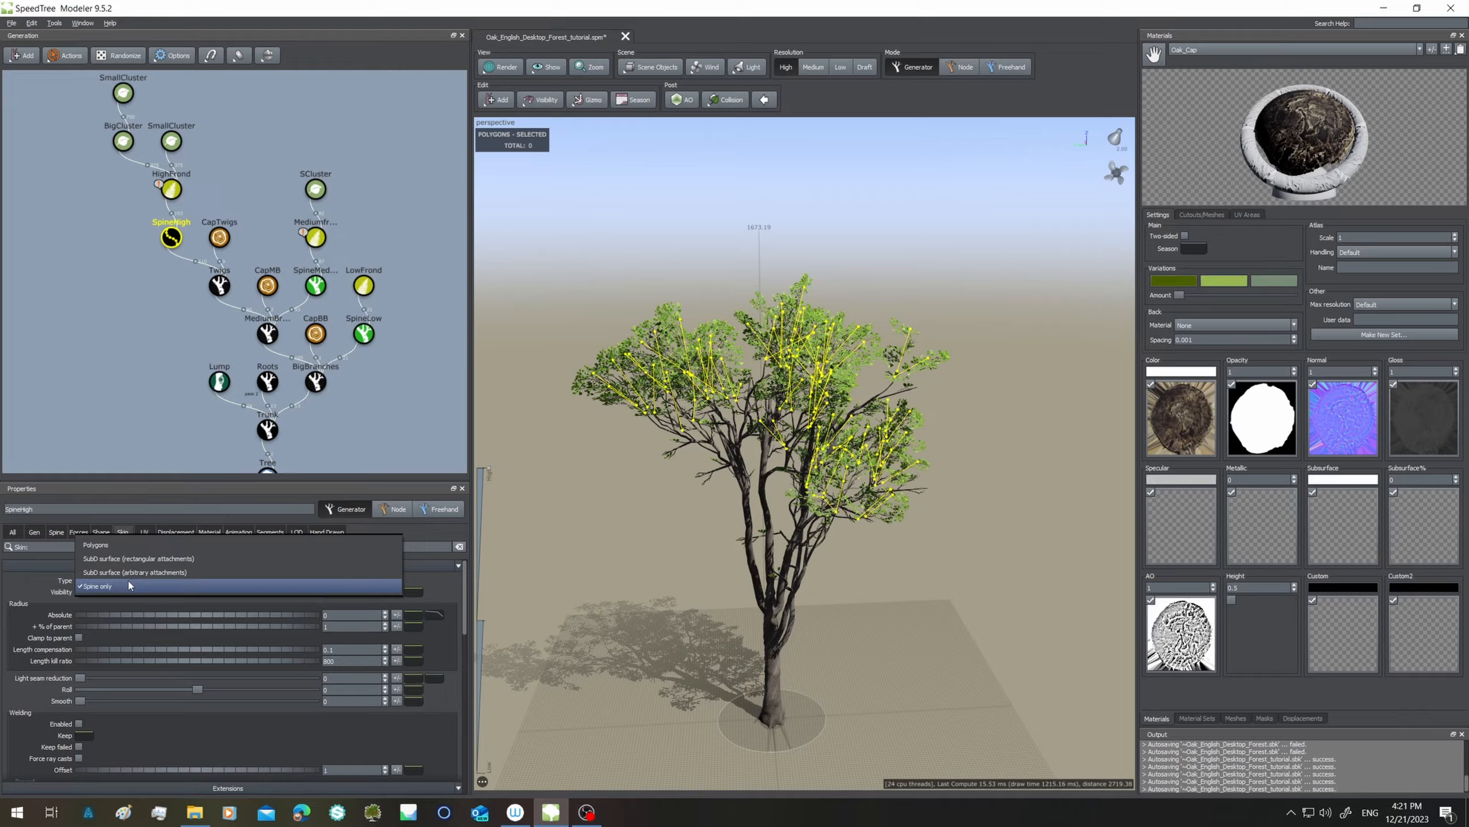
pyautogui.click(123, 545)
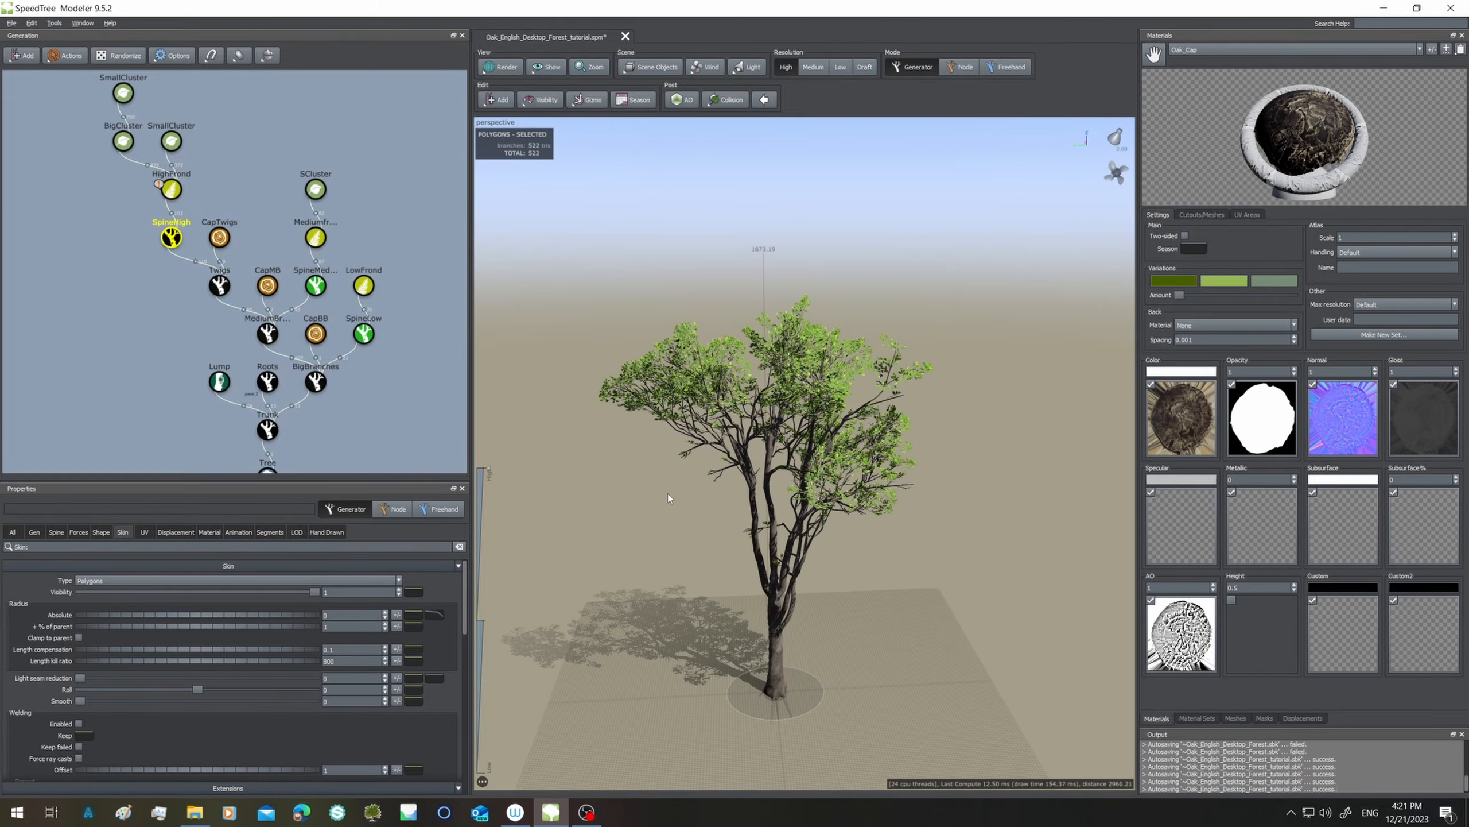
pyautogui.scroll(5, 669, 495)
pyautogui.moveTo(659, 481); pyautogui.dragTo(461, 479)
pyautogui.scroll(8, 580, 490)
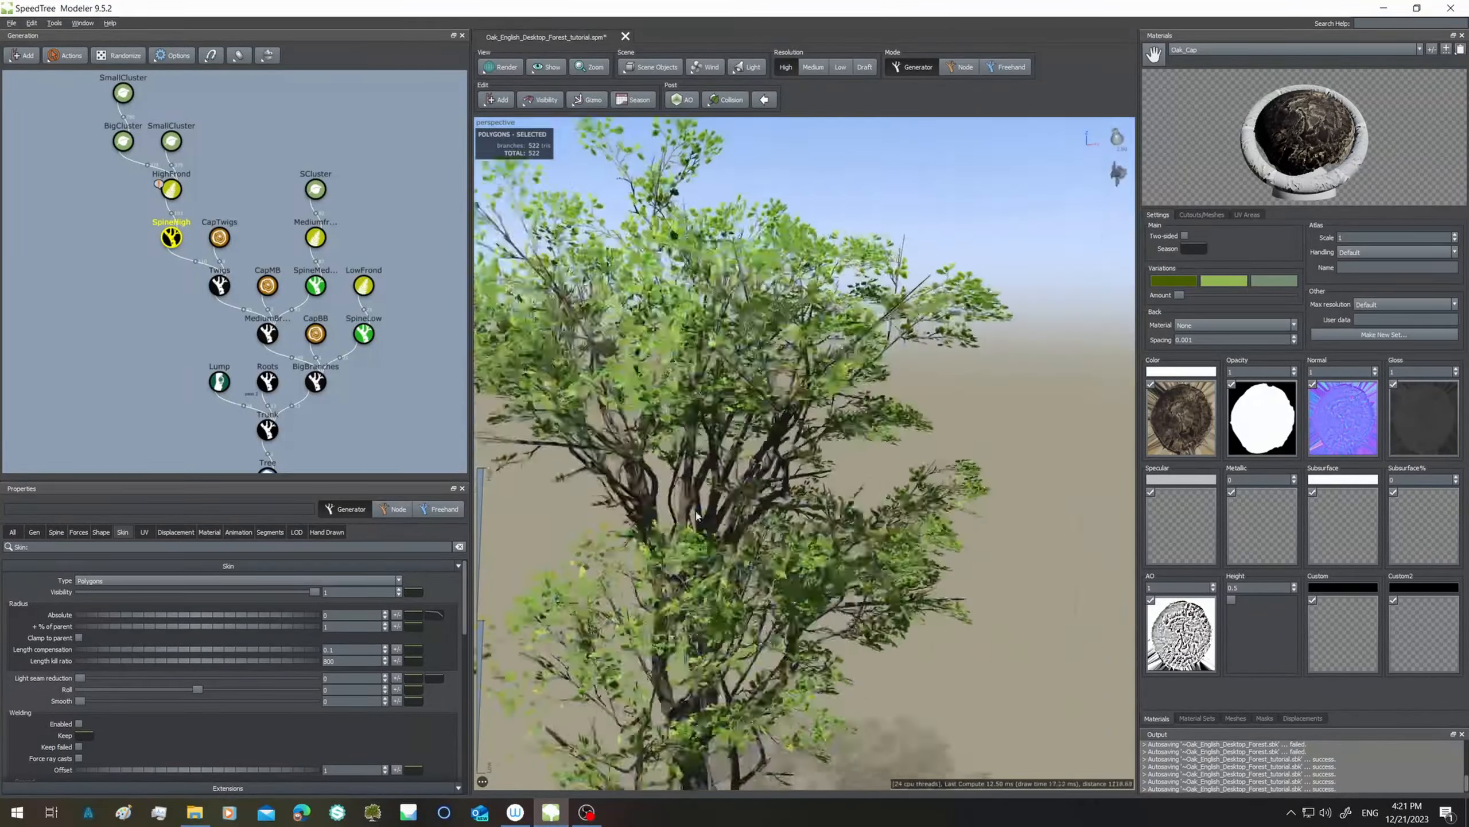
pyautogui.scroll(-3, 736, 507)
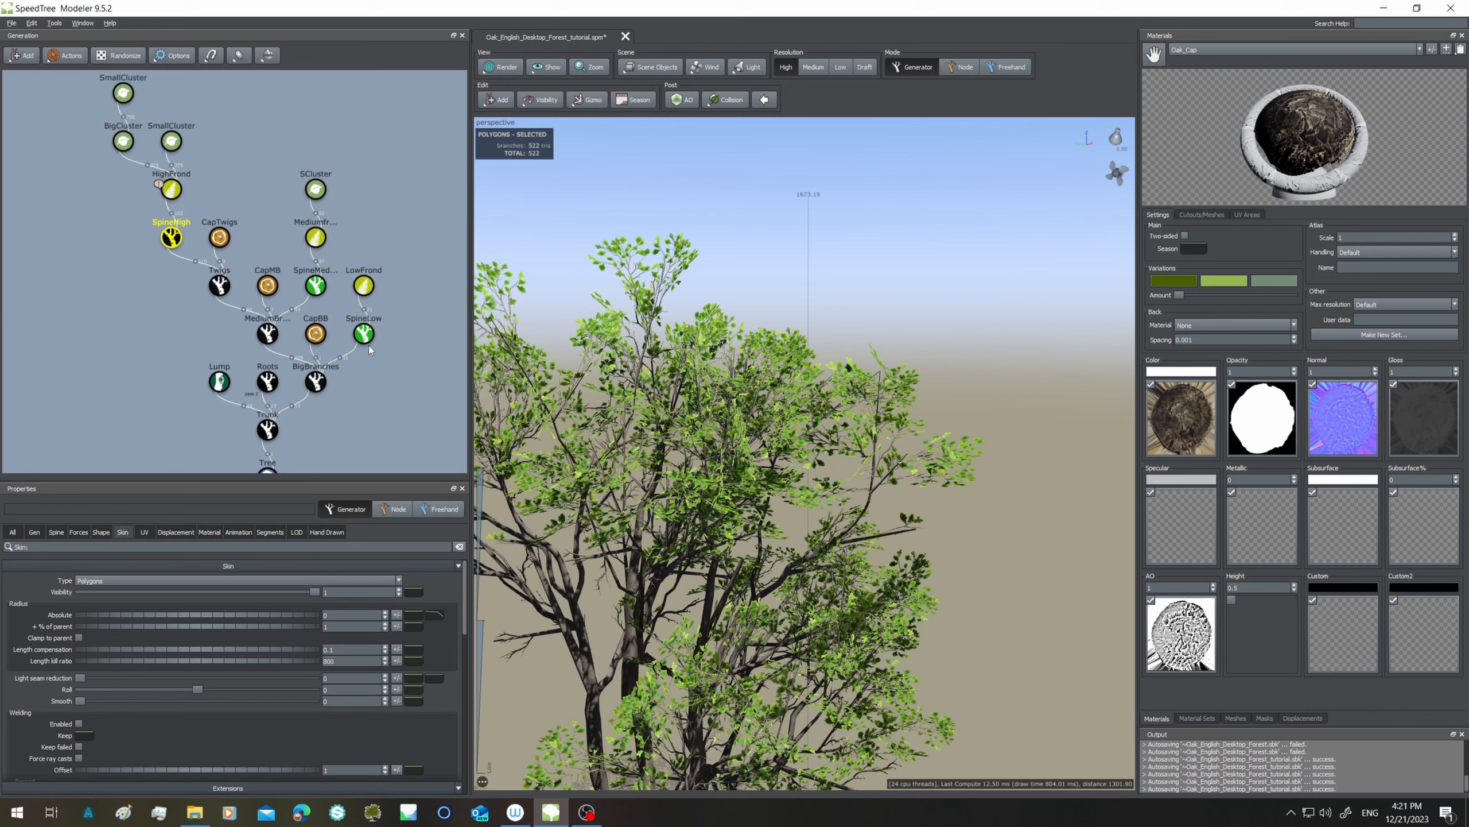
# Select generators in turn from Trunk through BigBranches, MediumBranches, Twigs, SpineHigh and HighFrond to BigCluster and its SmallCluster to see their parts on the tree.
pyautogui.scroll(-4, 413, 348)
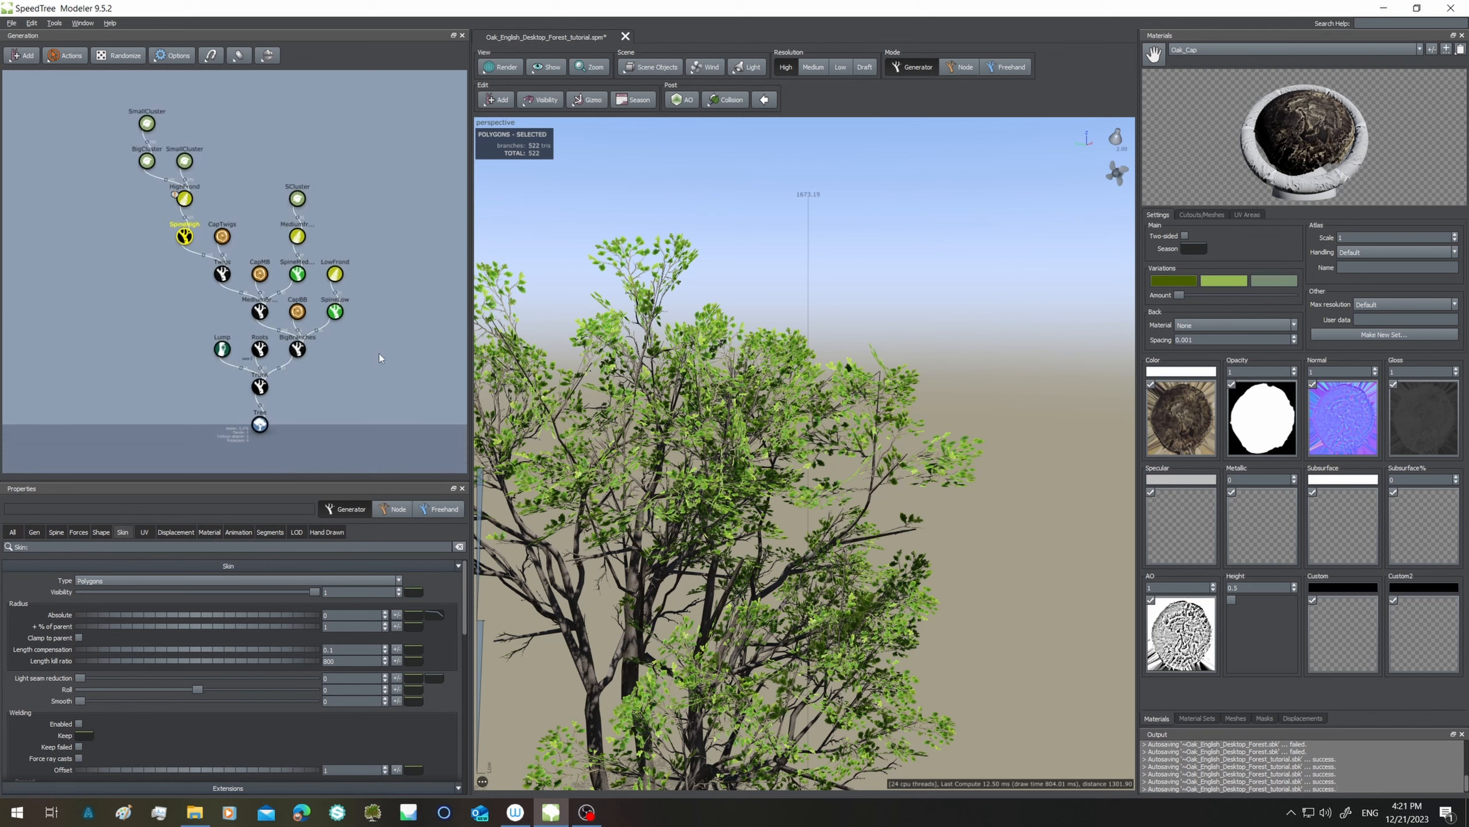
pyautogui.scroll(1, 301, 380)
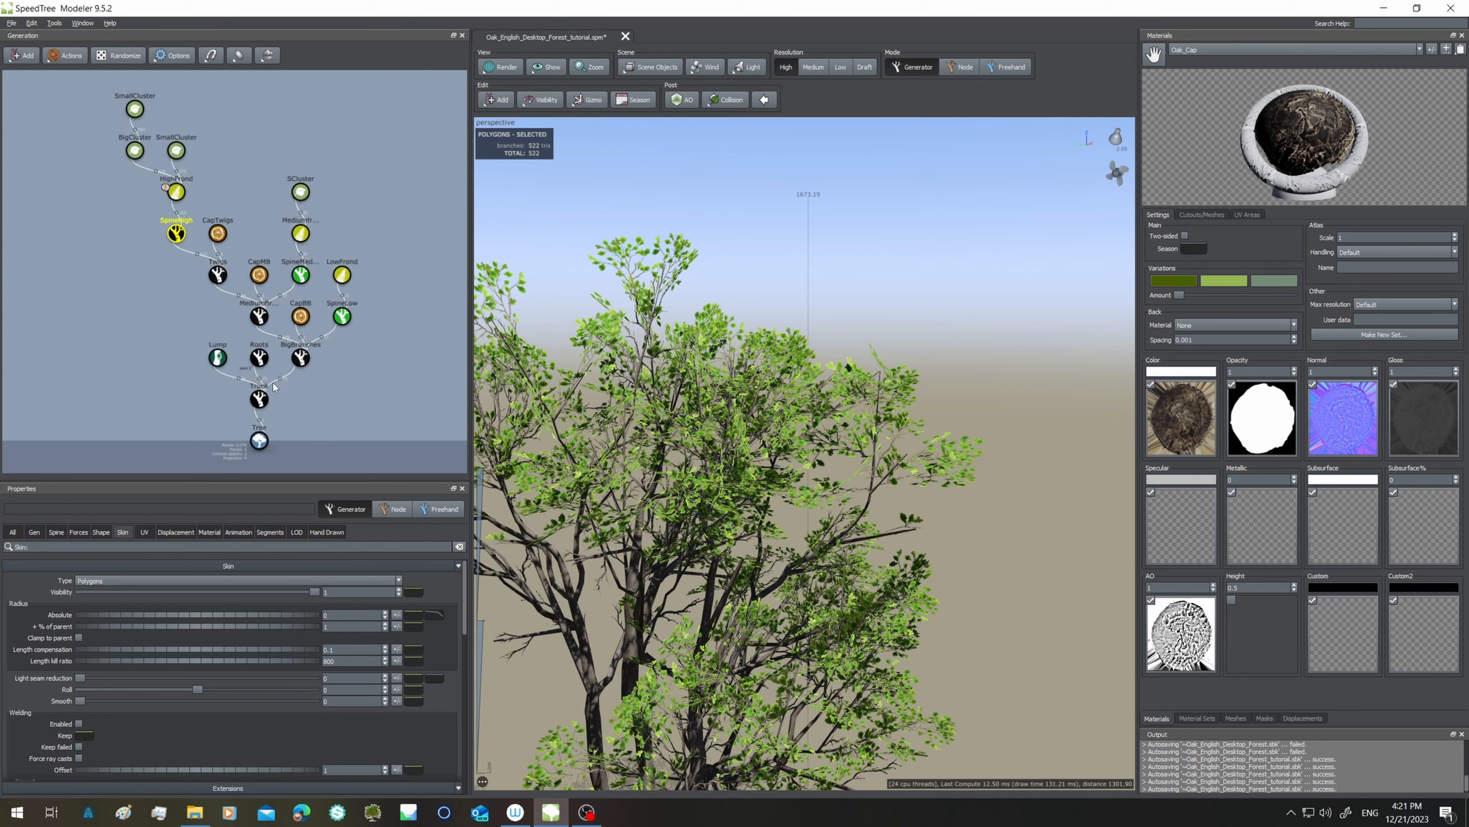
pyautogui.scroll(2, 281, 399)
pyautogui.scroll(-3, 275, 400)
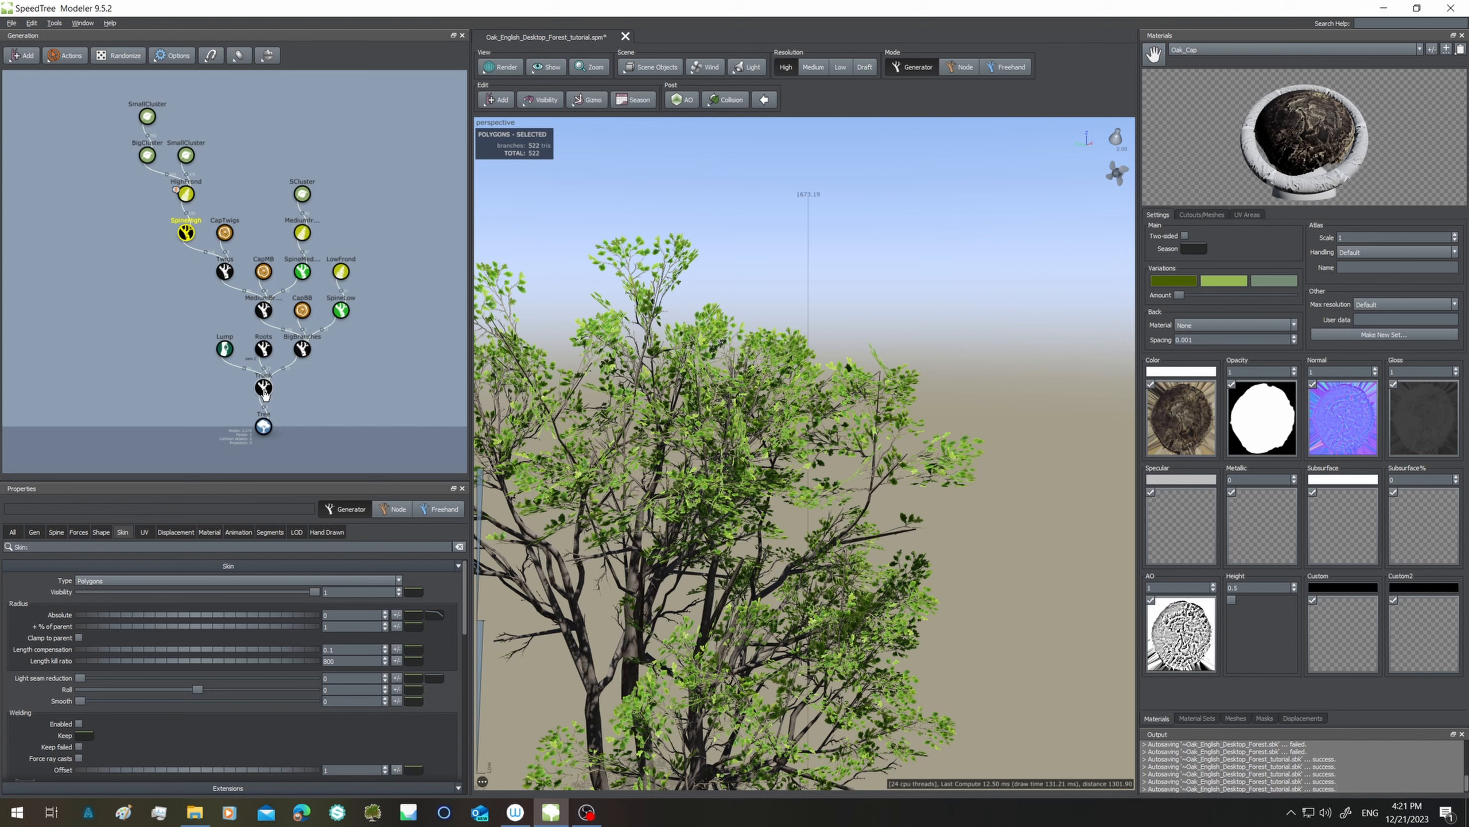
pyautogui.click(264, 389)
pyautogui.click(302, 348)
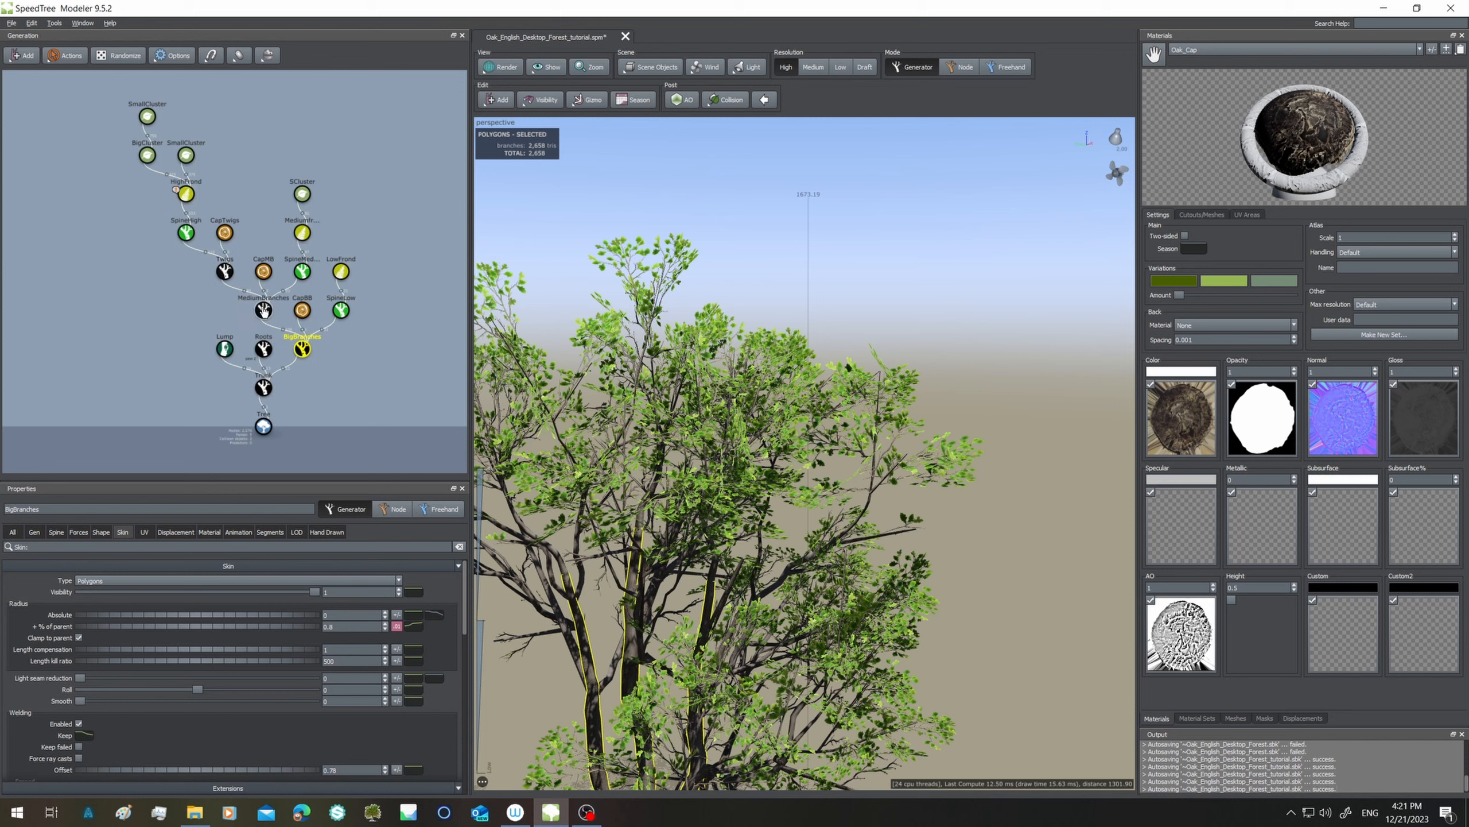
pyautogui.click(225, 272)
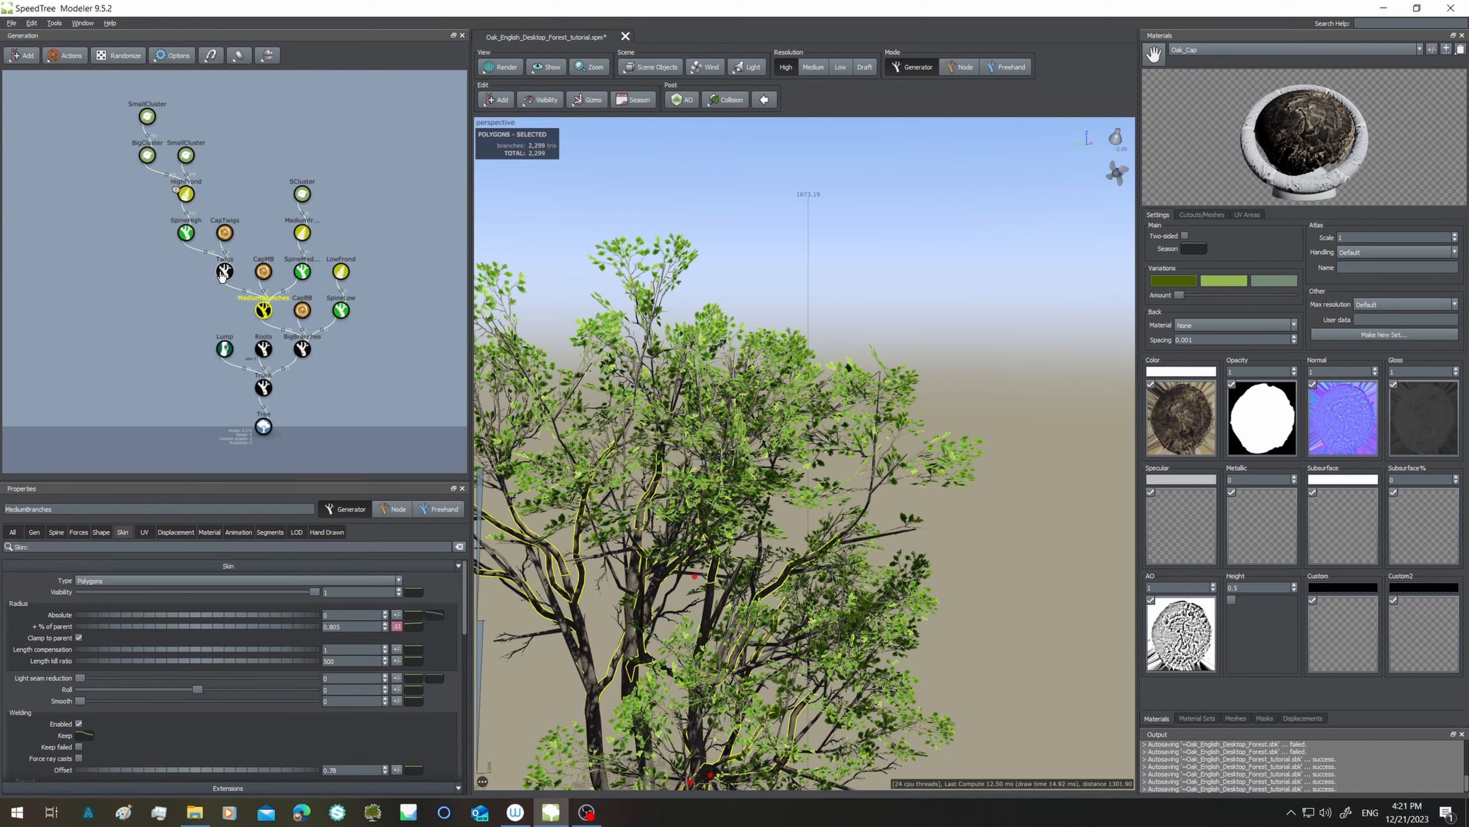
pyautogui.click(185, 232)
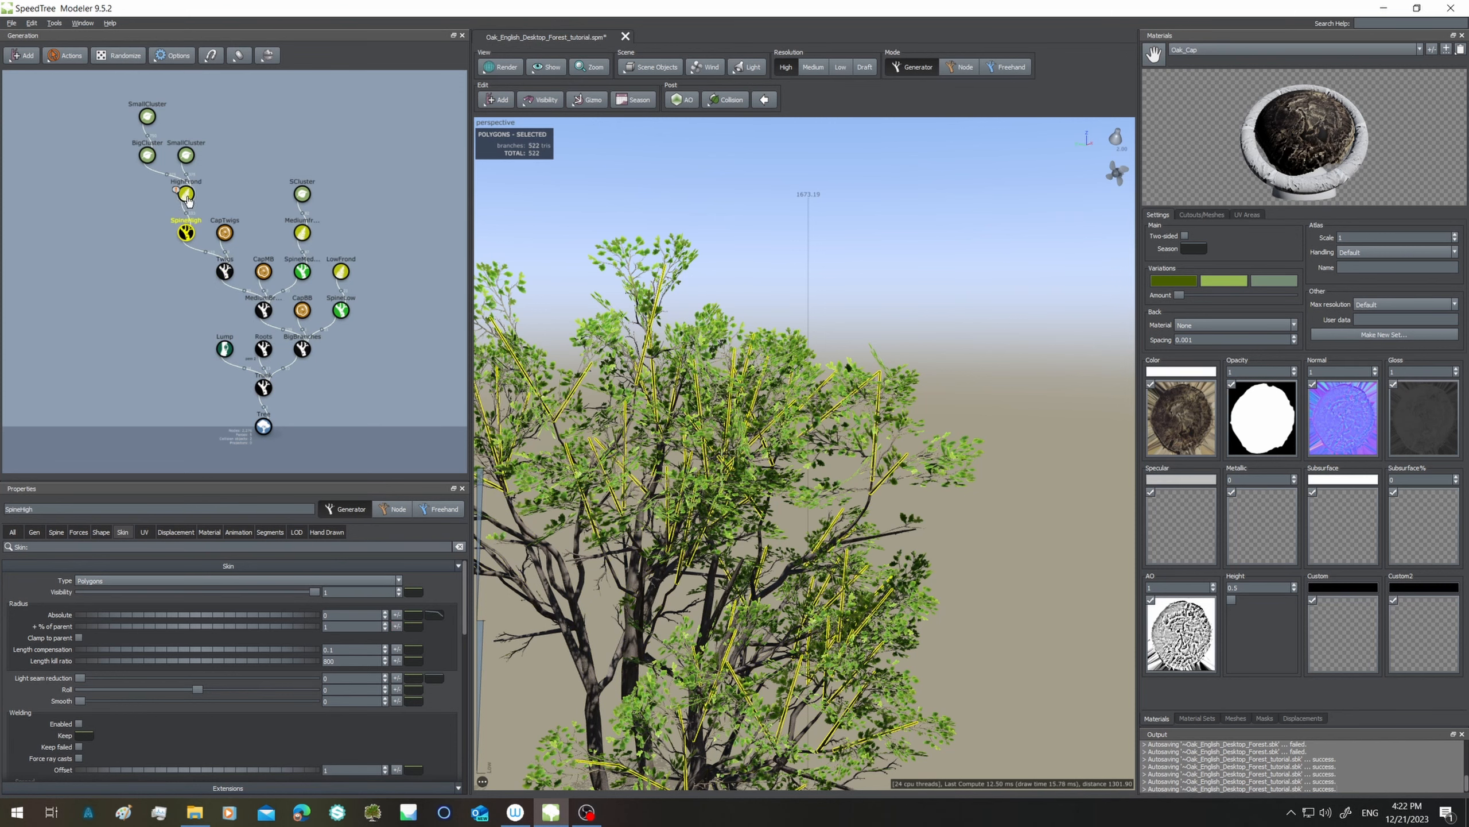
pyautogui.click(186, 196)
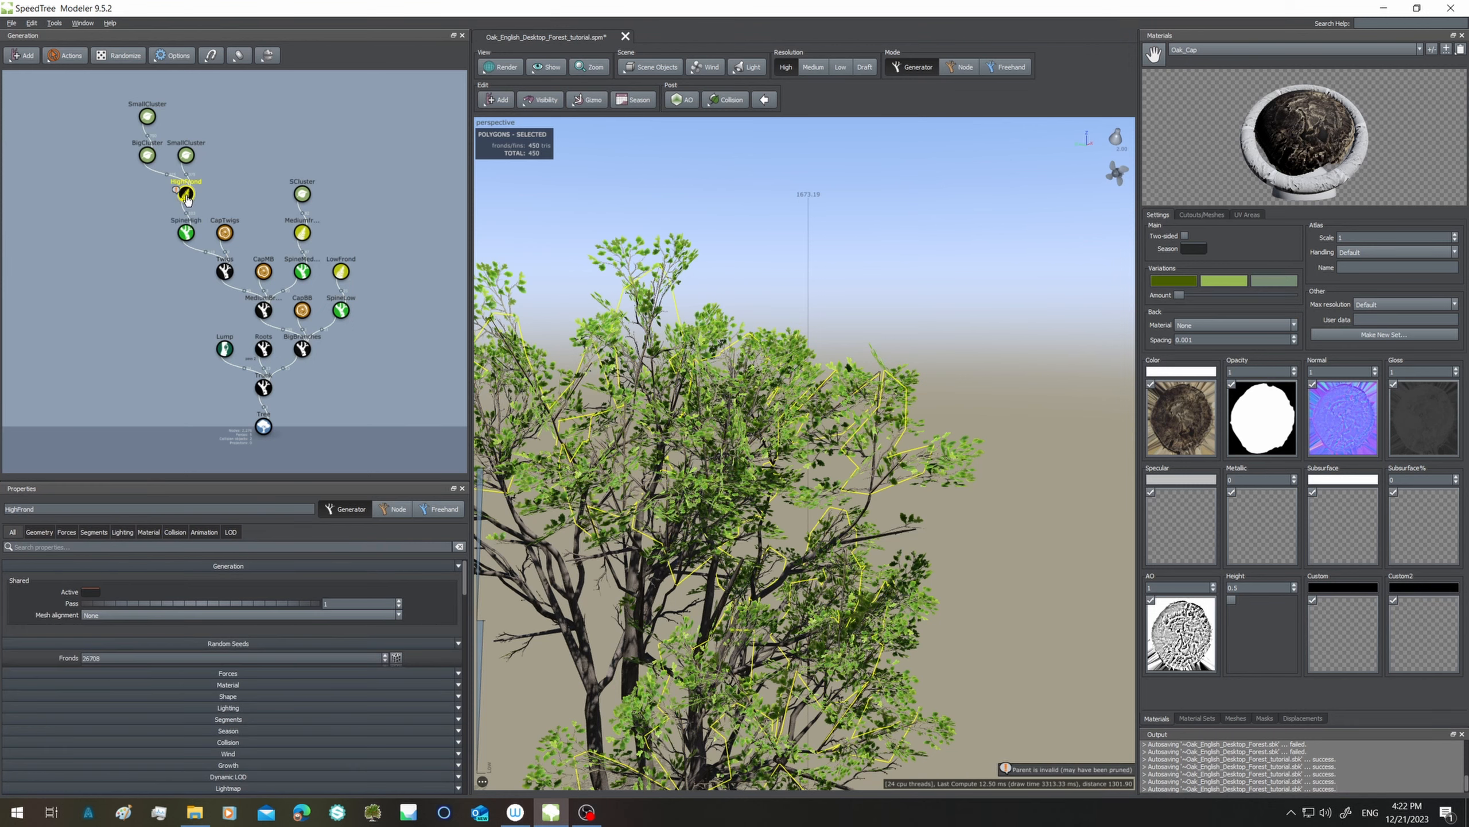
pyautogui.click(148, 155)
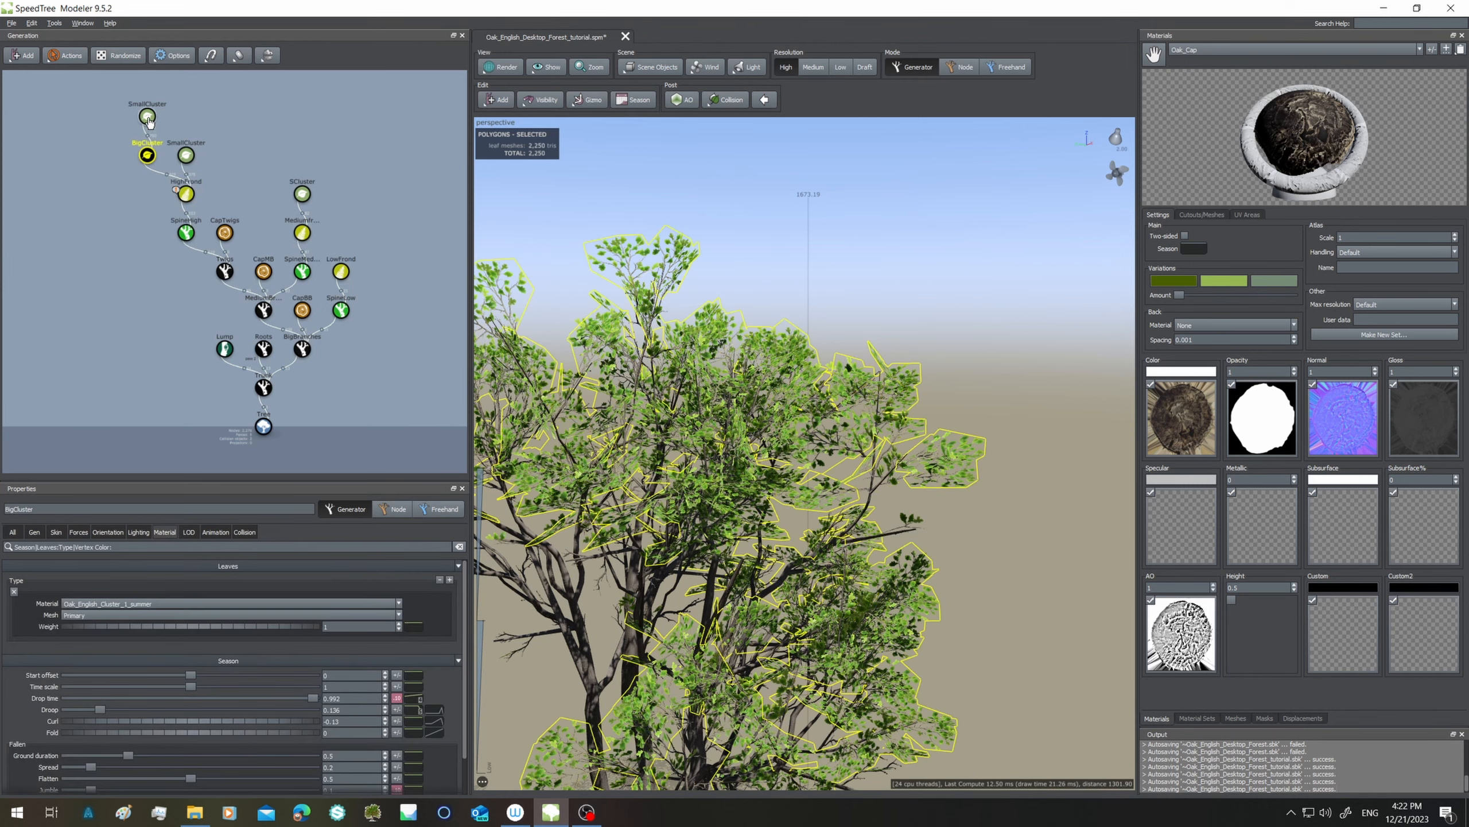
pyautogui.click(148, 117)
pyautogui.scroll(-3, 916, 547)
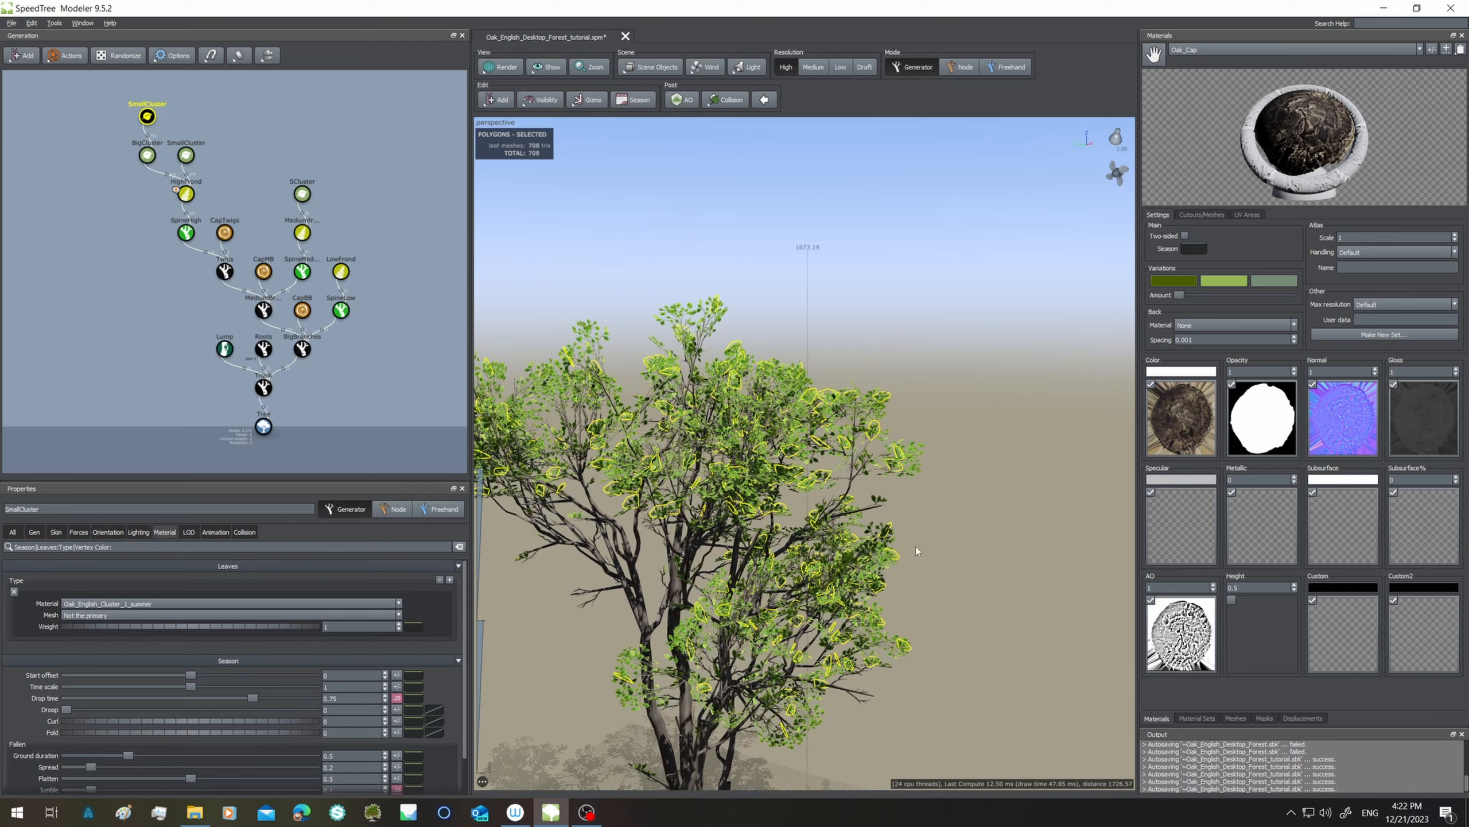
# Open the mesh export settings for the oak tree and set the grouping hierarchy level to 8.
pyautogui.moveTo(916, 547); pyautogui.dragTo(919, 491, button='middle')
pyautogui.scroll(-4, 920, 496)
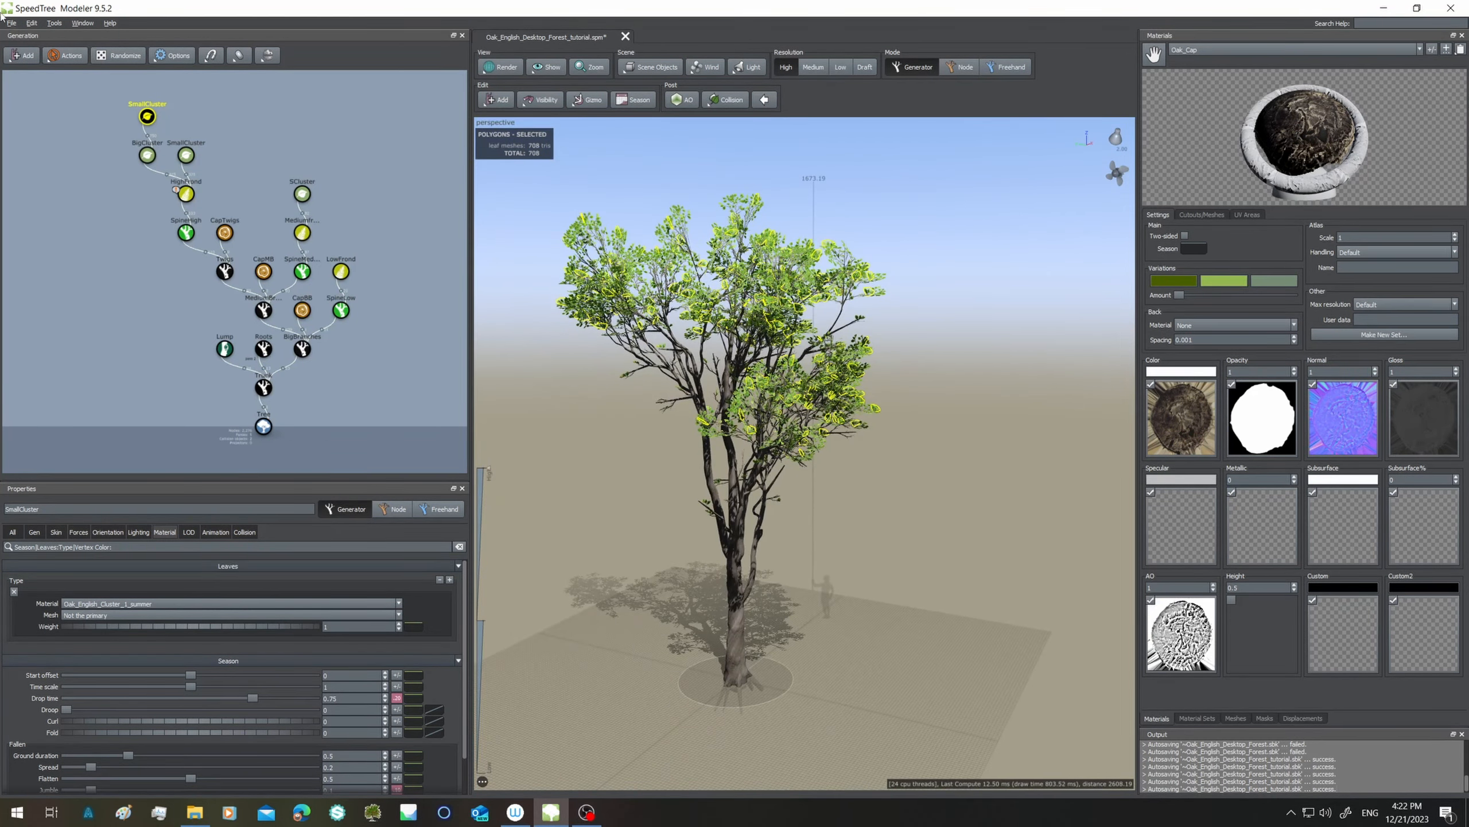
pyautogui.click(10, 23)
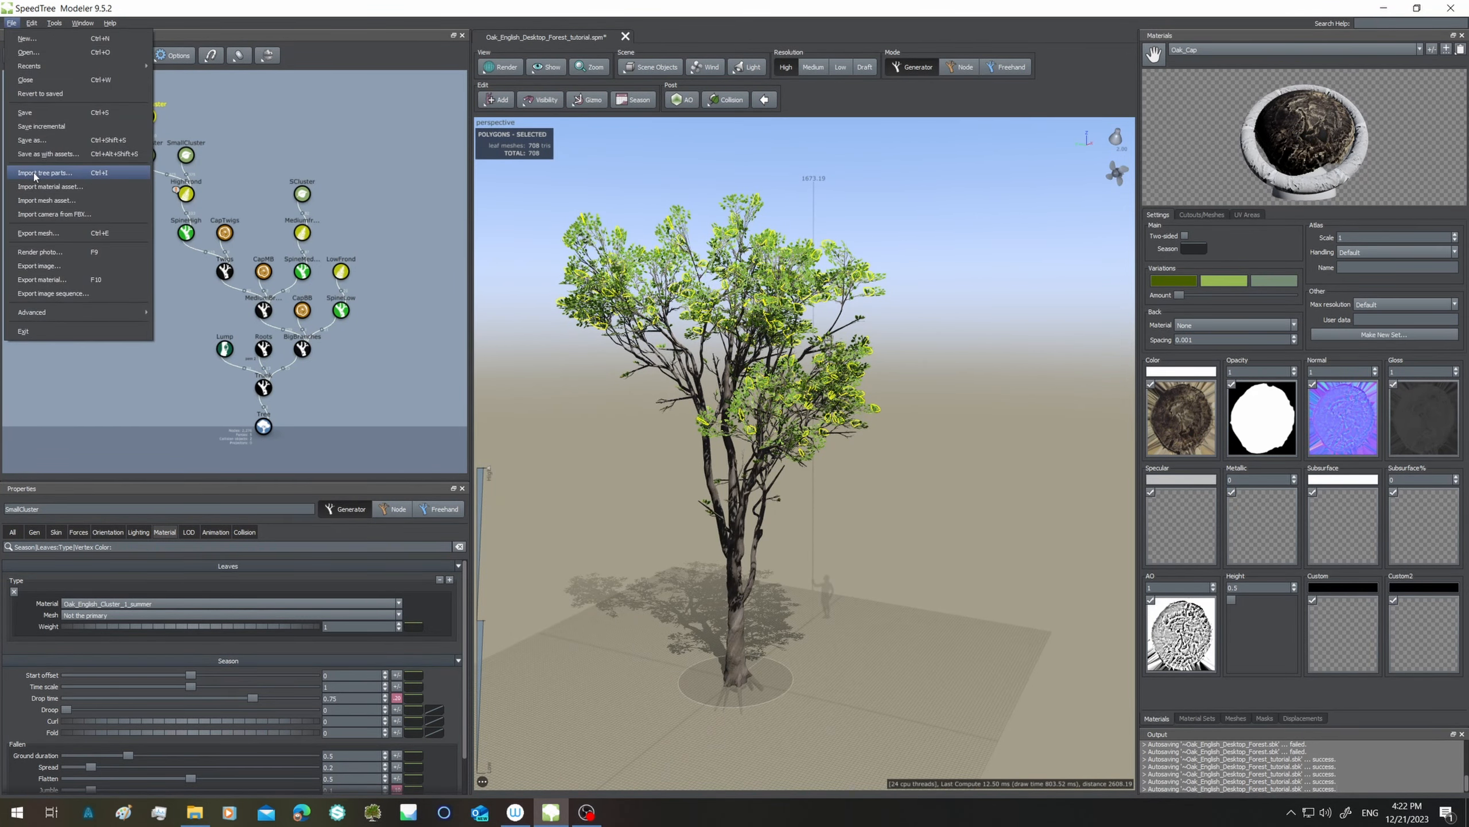
pyautogui.click(41, 232)
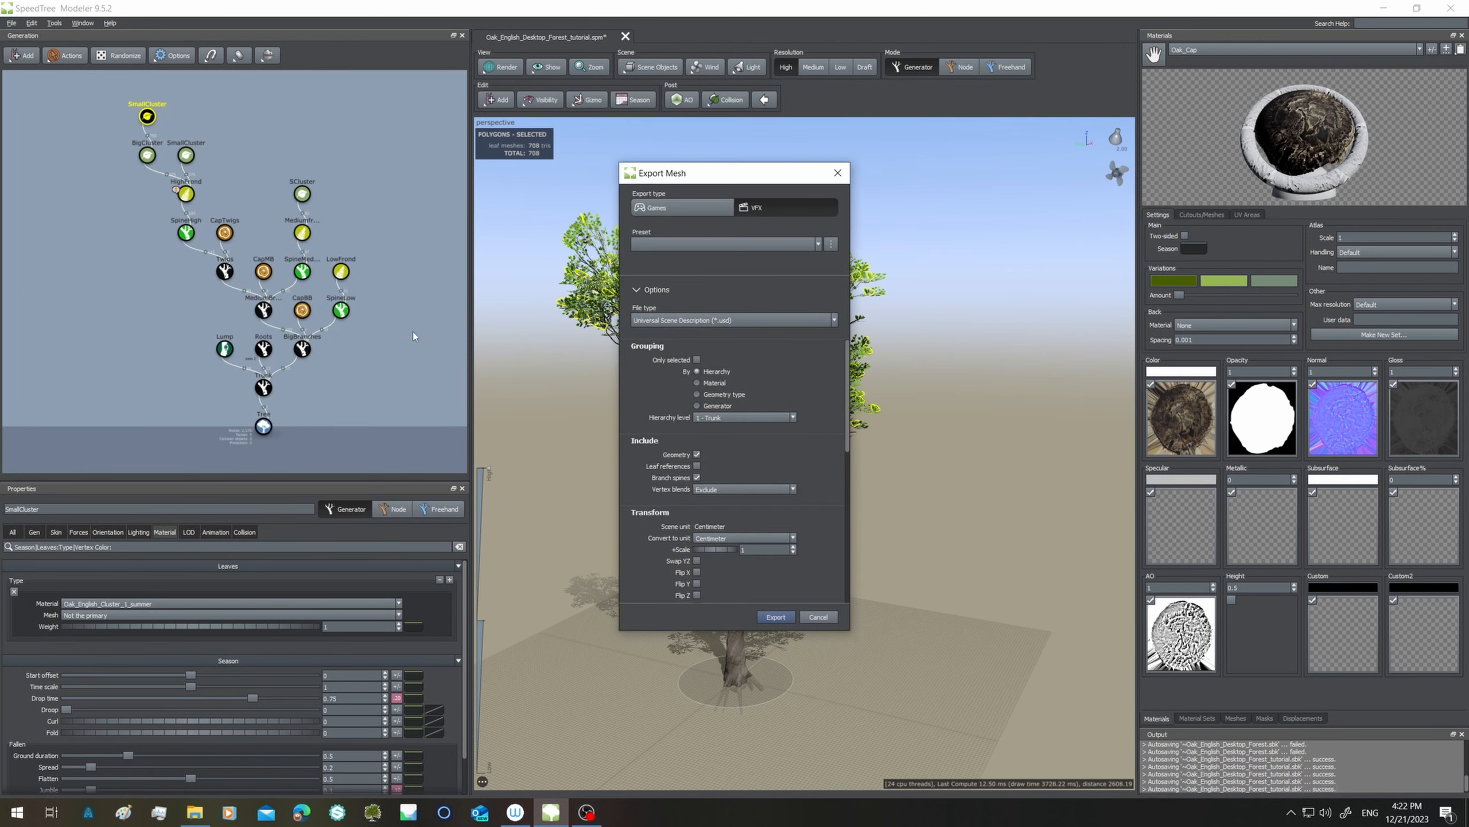
pyautogui.click(716, 417)
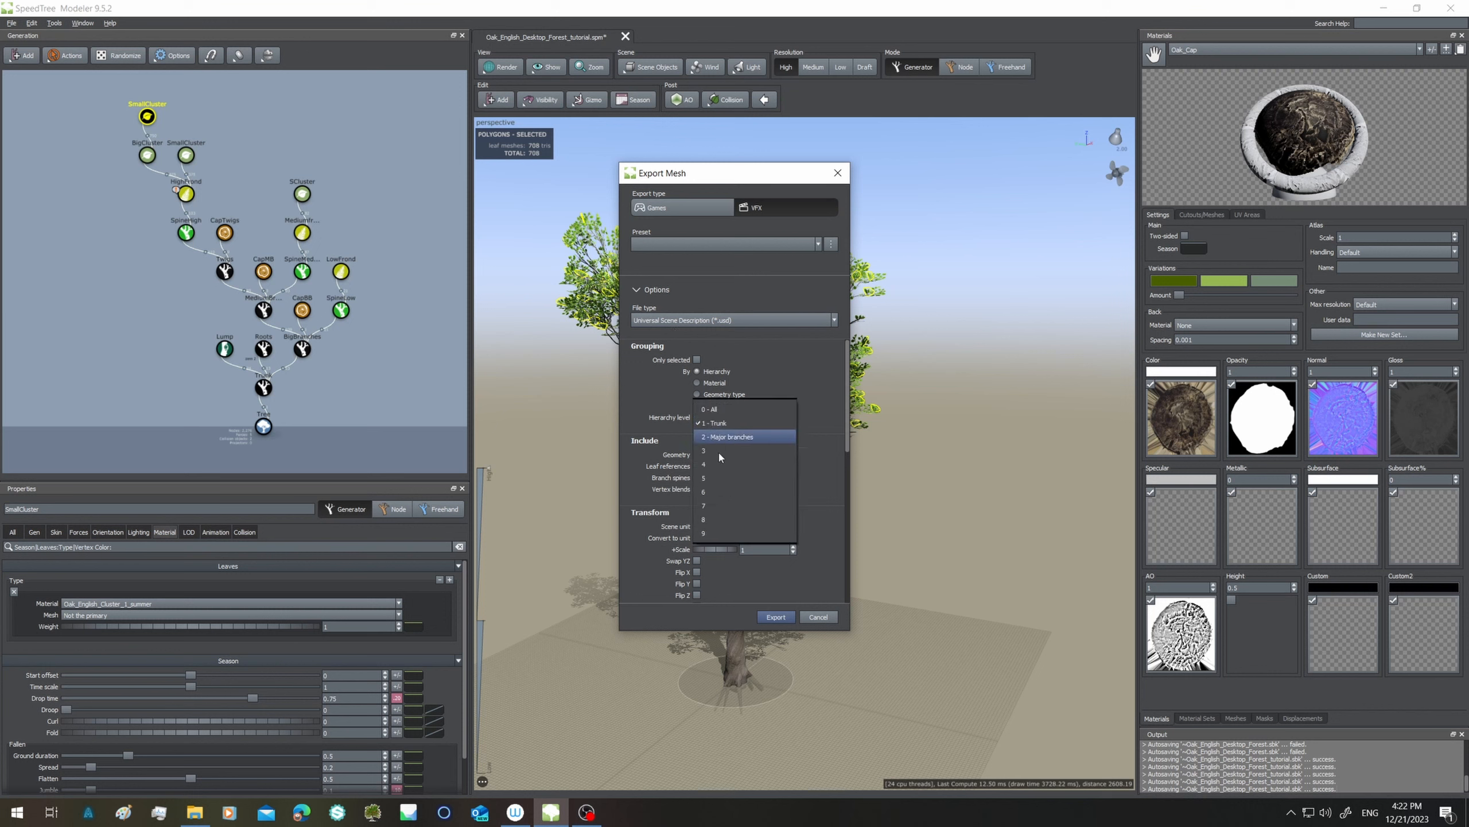
pyautogui.click(728, 520)
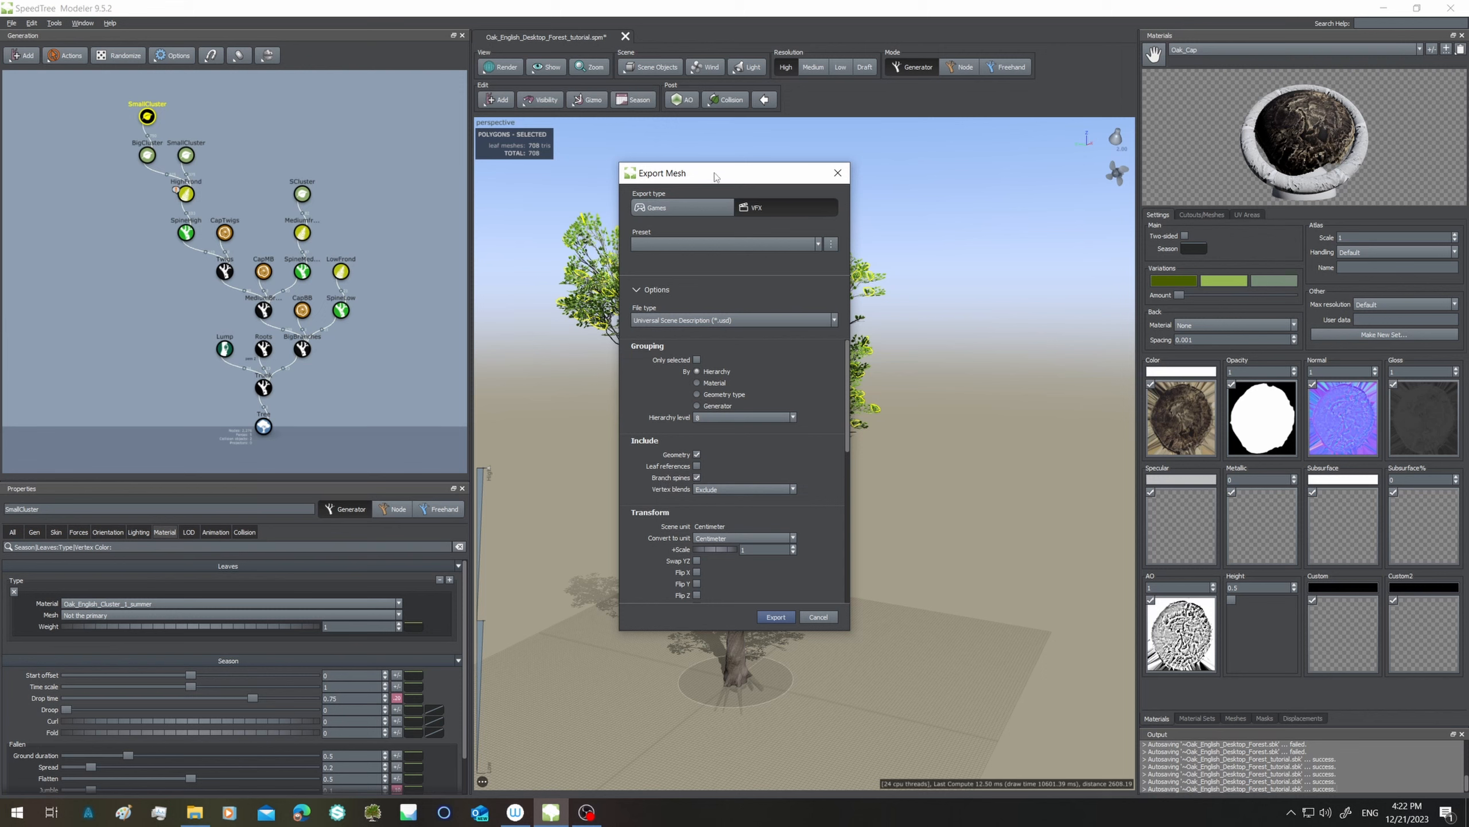
# Review the remaining export options and export the tree as Oak_English_Desktop_Forest_tutorial.usd into the SpeedTree\FrondsTutorial folder.
pyautogui.moveTo(716, 176); pyautogui.dragTo(834, 202)
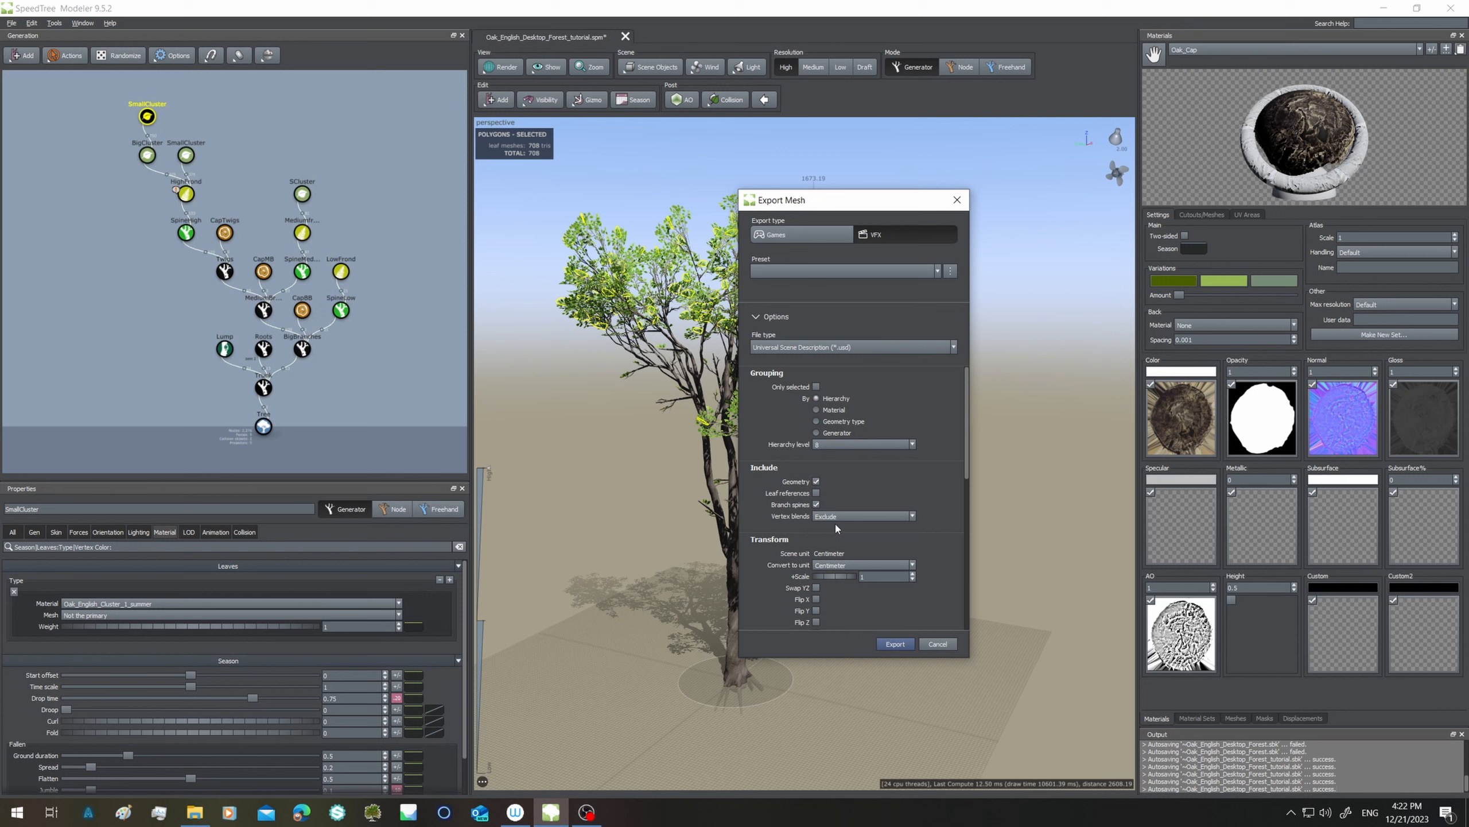
pyautogui.scroll(-2, 935, 533)
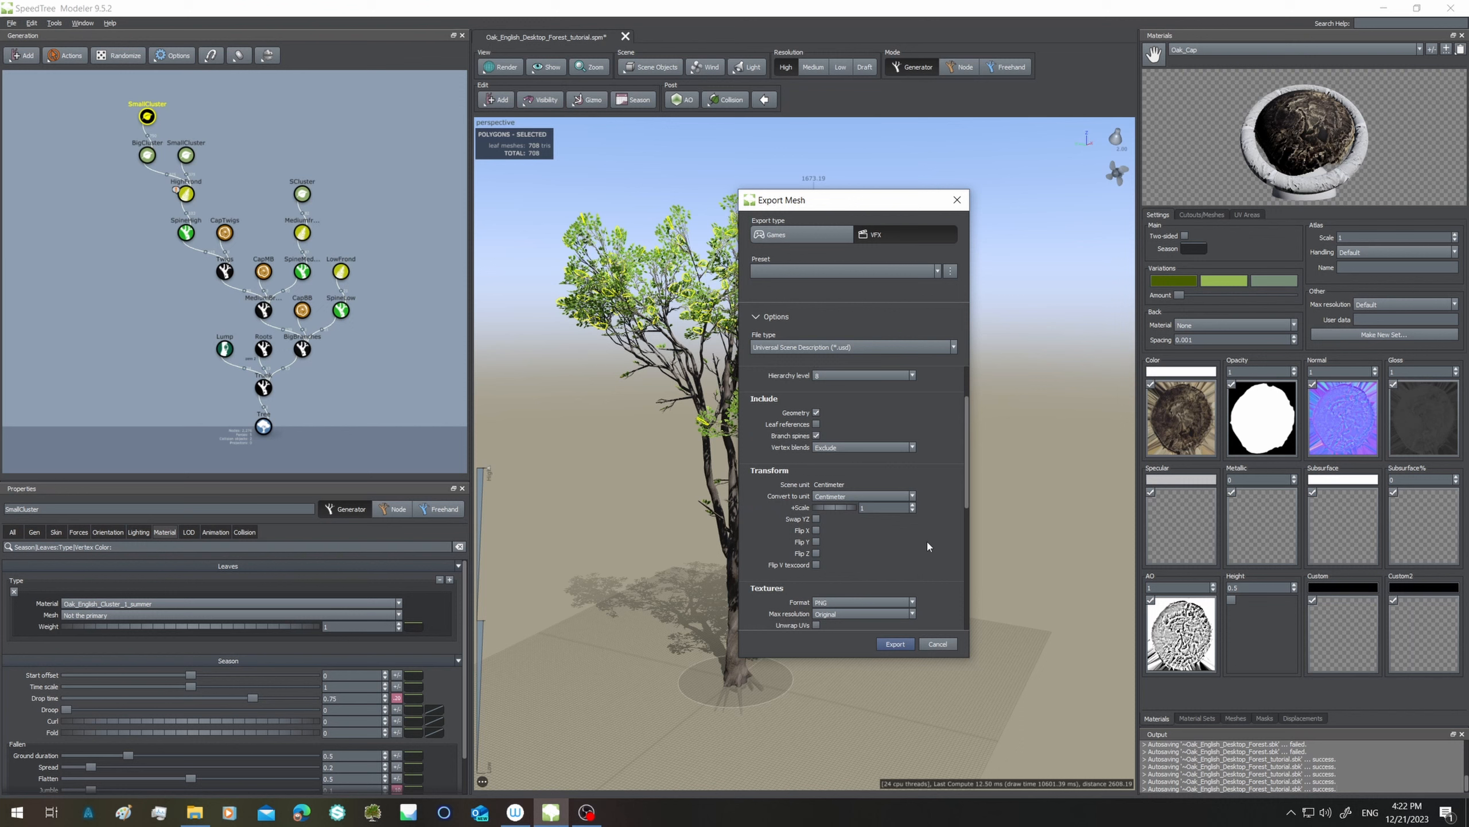
pyautogui.scroll(-3, 930, 545)
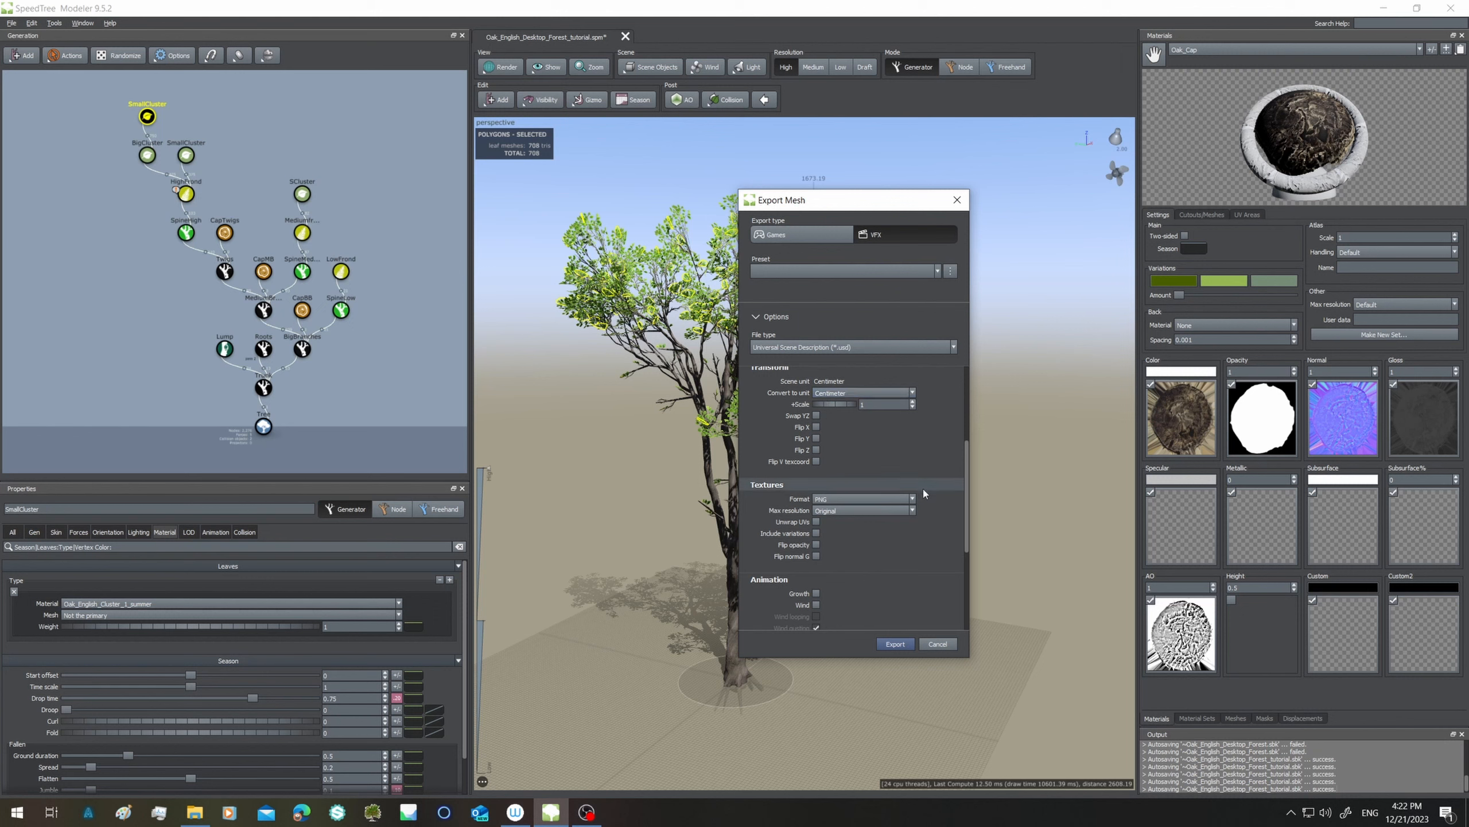
pyautogui.scroll(-2, 923, 489)
pyautogui.scroll(-2, 920, 489)
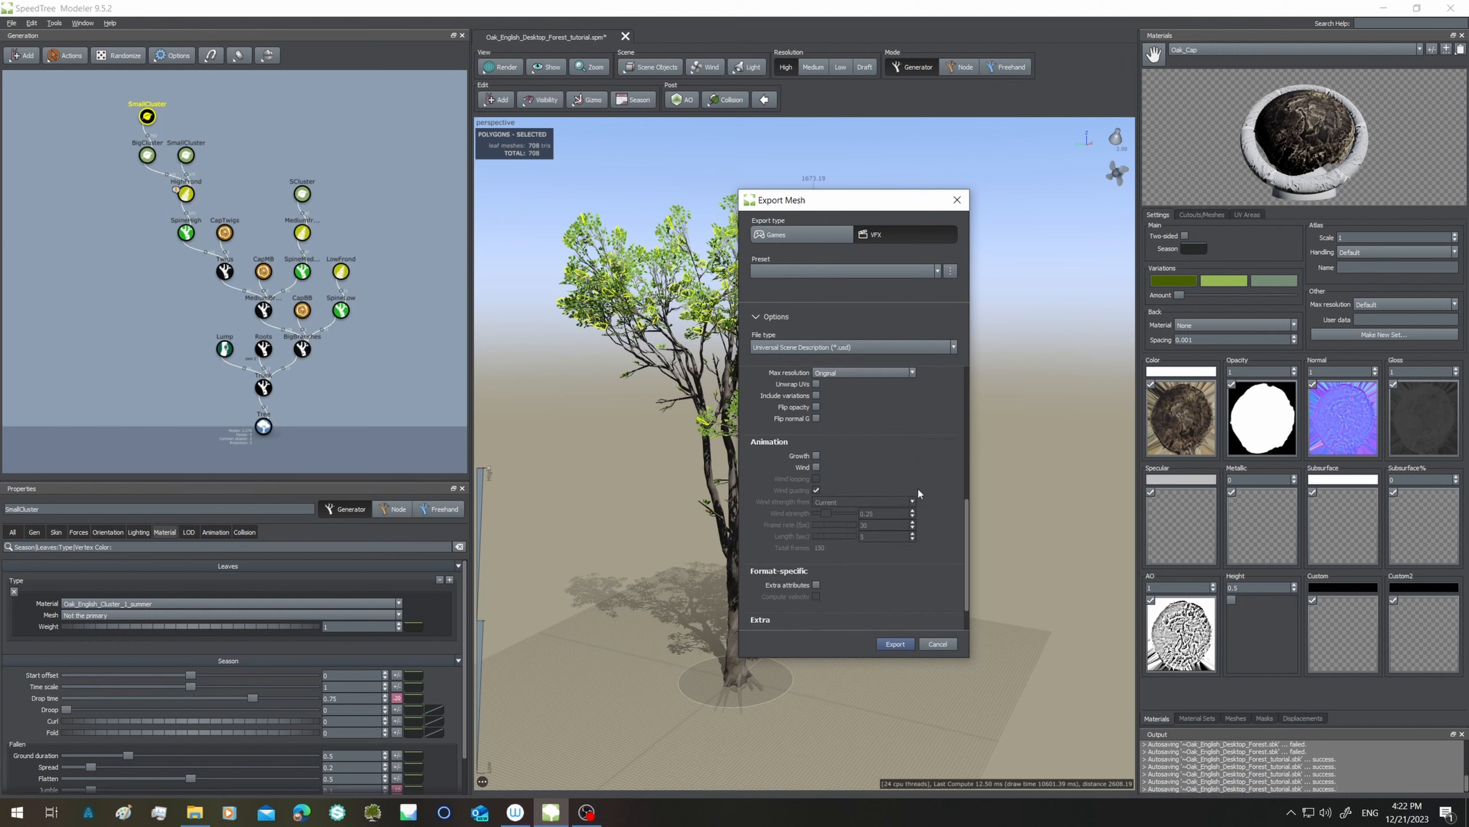
pyautogui.scroll(-1, 758, 519)
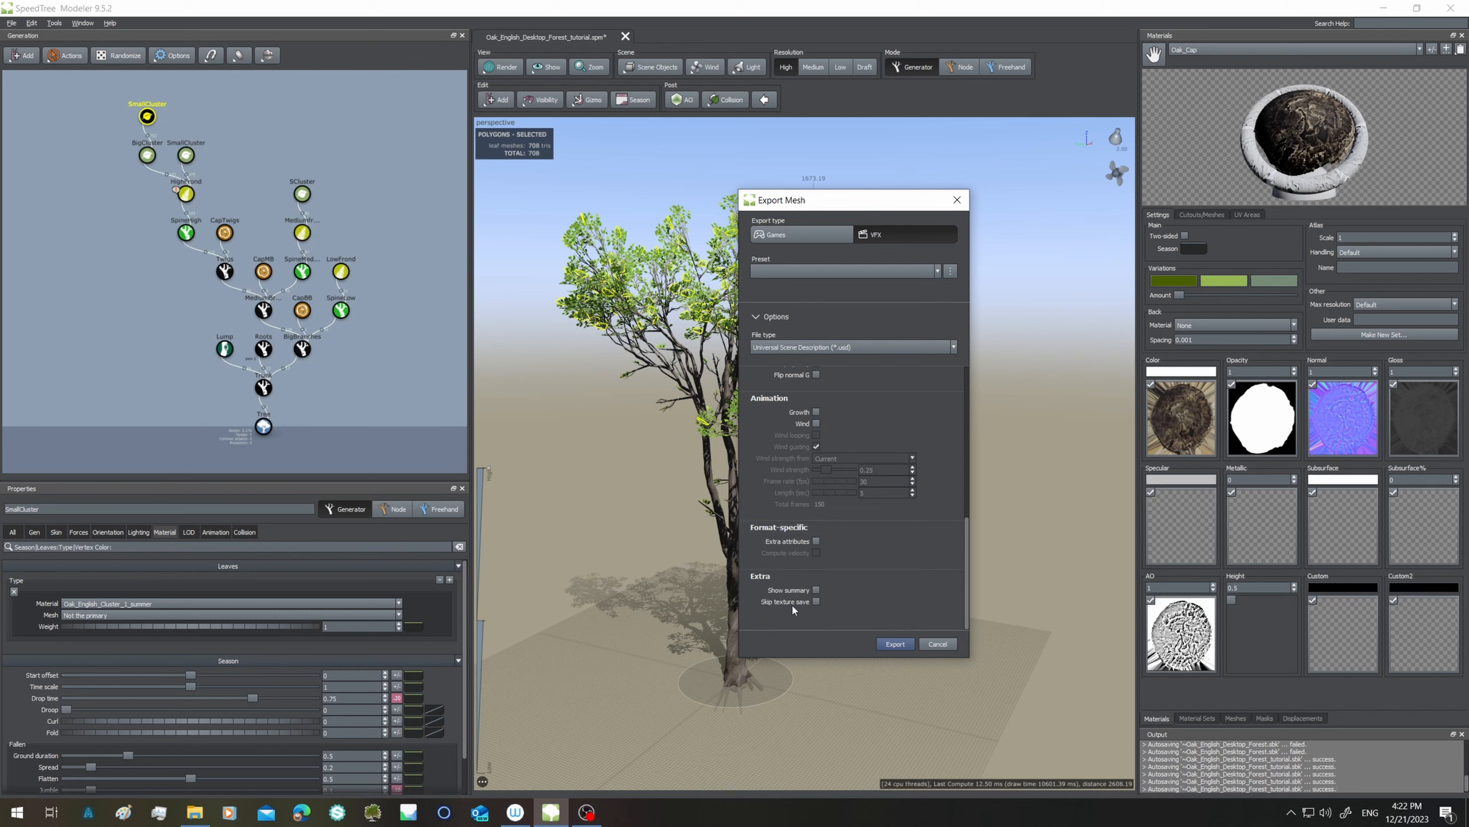
pyautogui.click(892, 645)
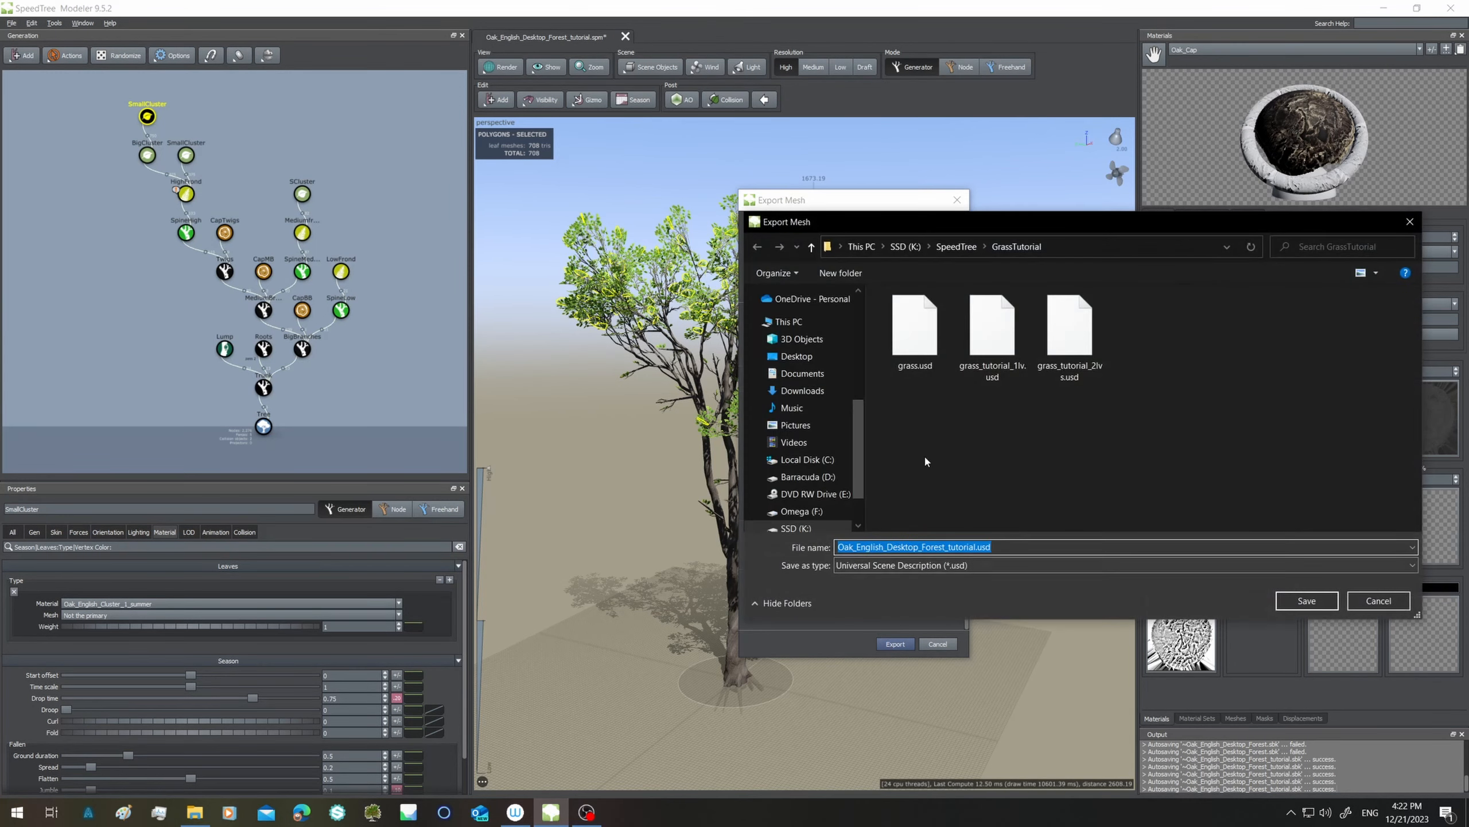
pyautogui.click(956, 247)
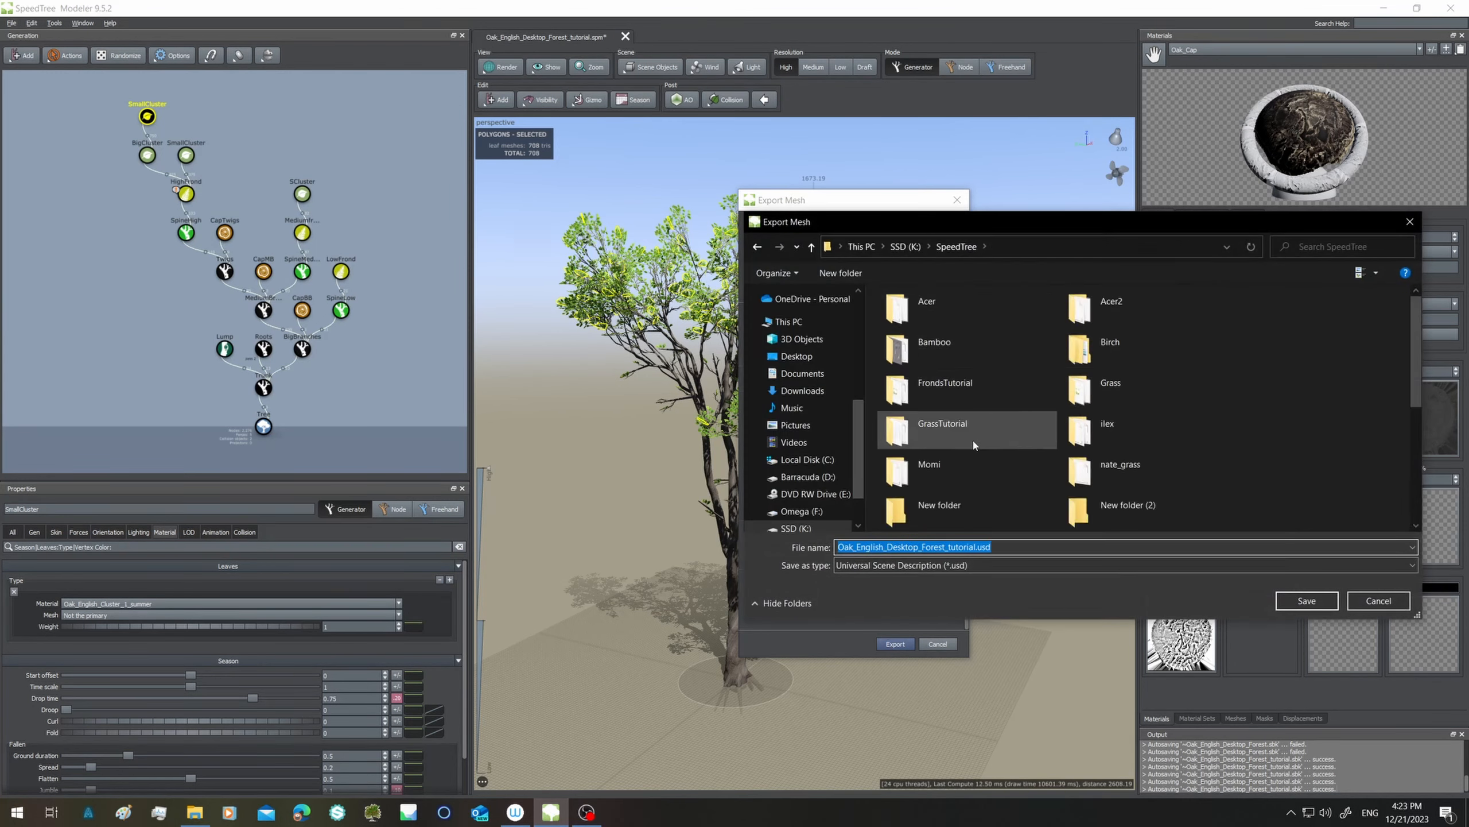
pyautogui.doubleClick(974, 396)
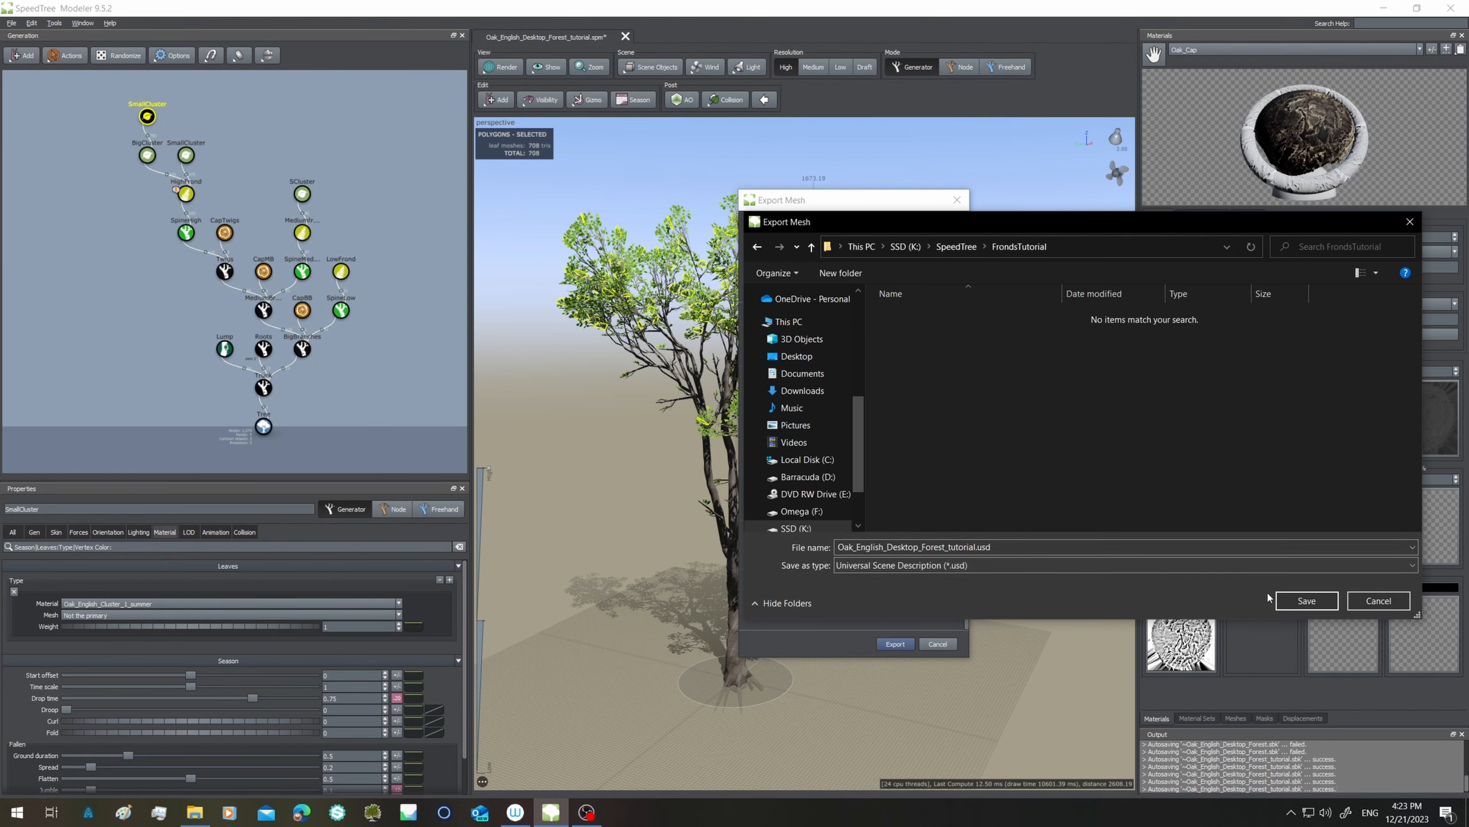
pyautogui.click(1294, 602)
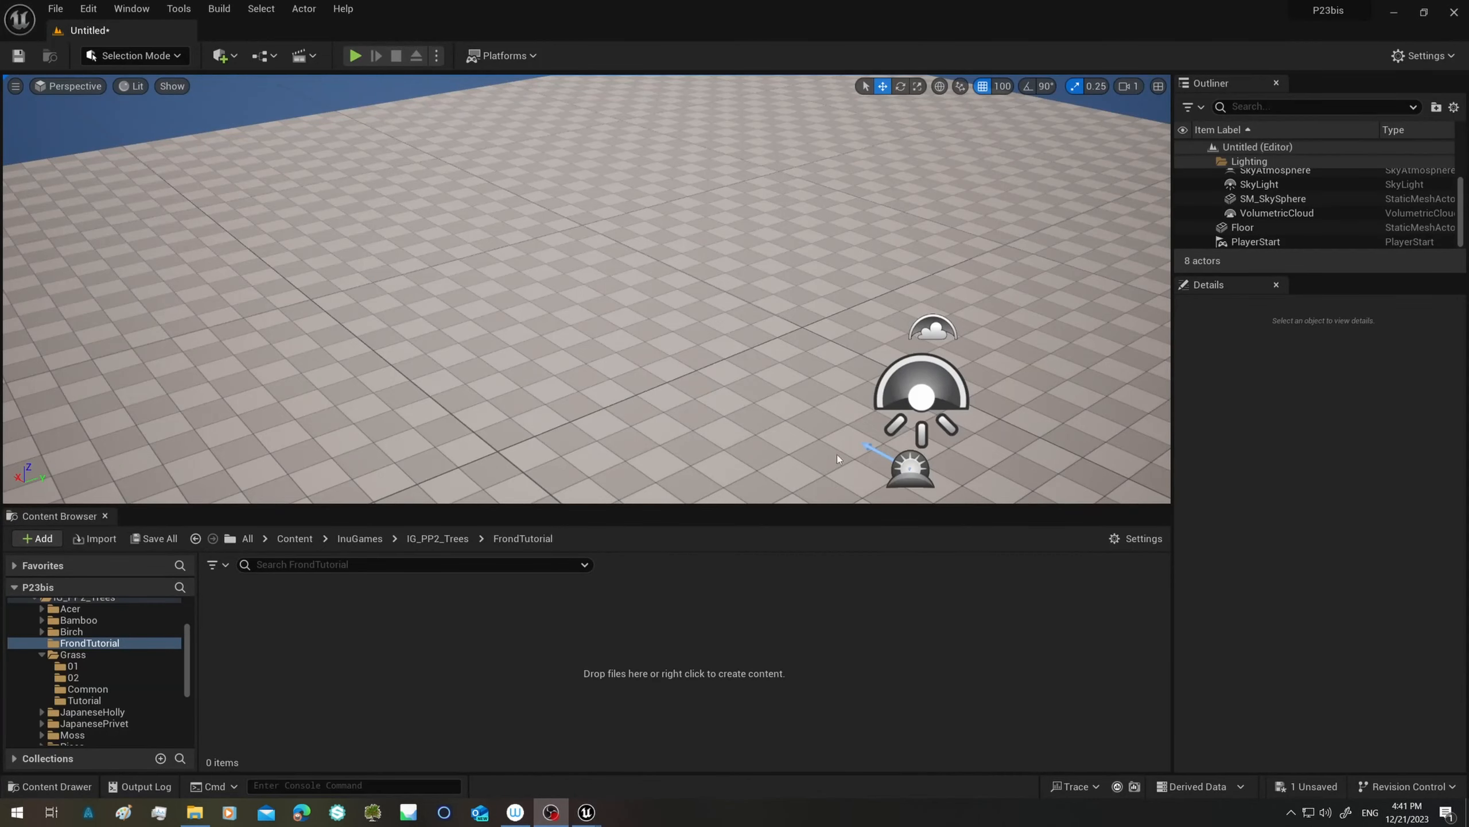
# Switch to Unreal Editor and open the SpeedTree USD import tool for the empty level.
pyautogui.moveTo(835, 464); pyautogui.dragTo(798, 477, button='right')
pyautogui.press('s')
pyautogui.press('s')
pyautogui.scroll(-1, 738, 472)
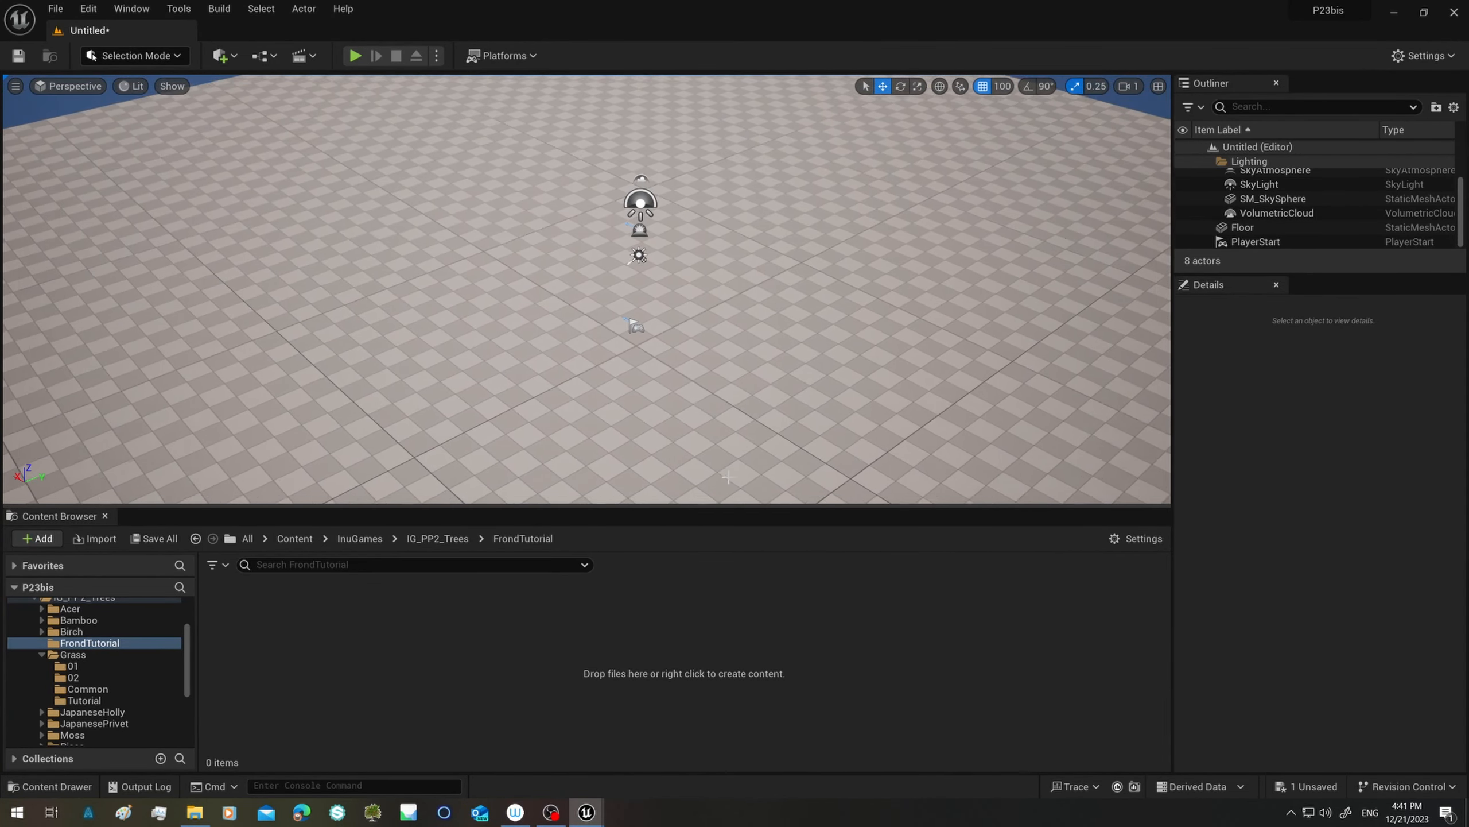
pyautogui.scroll(4, 738, 472)
pyautogui.scroll(2, 741, 464)
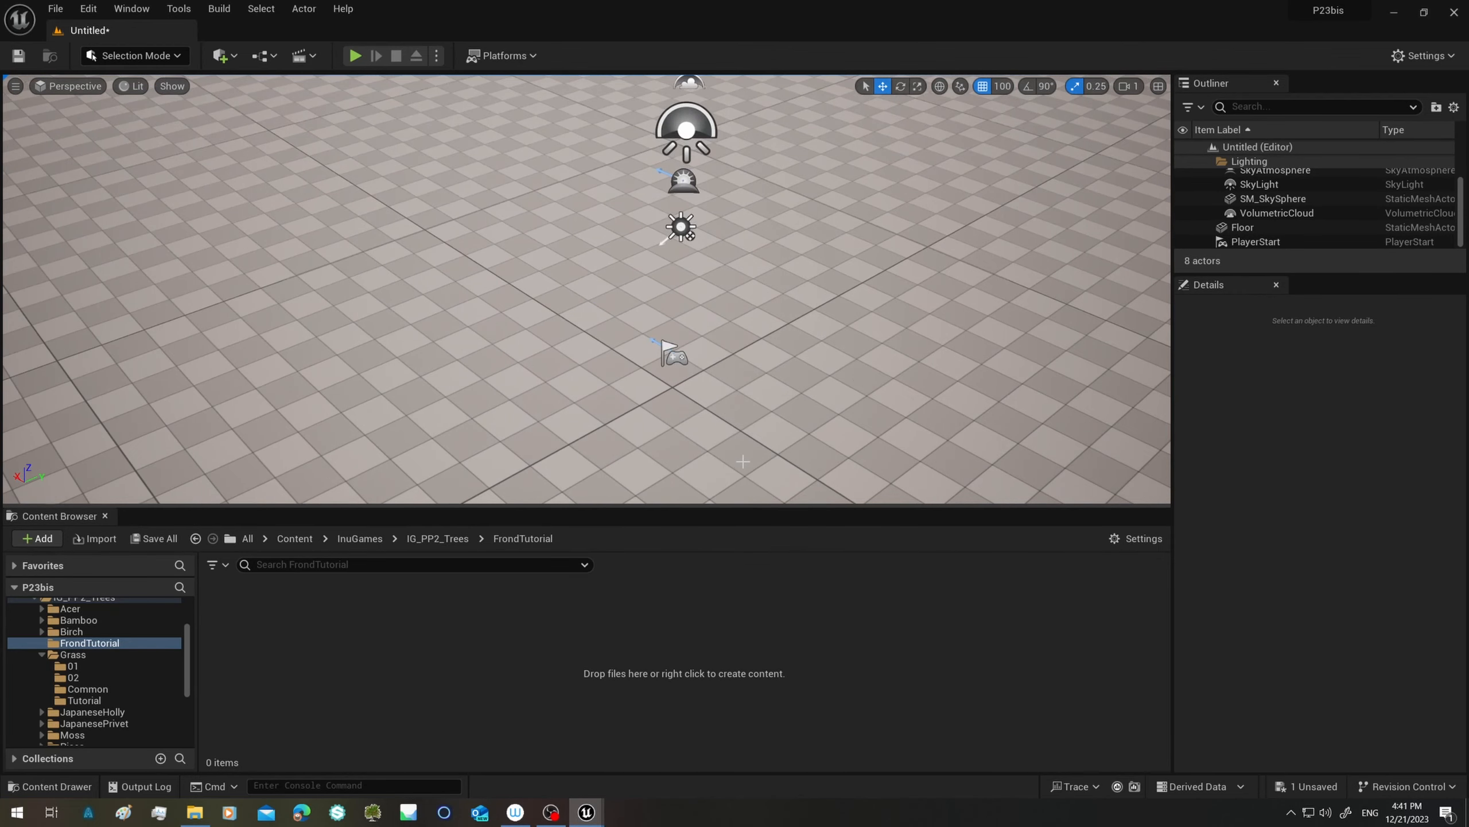
pyautogui.moveTo(790, 468); pyautogui.dragTo(760, 416, button='right')
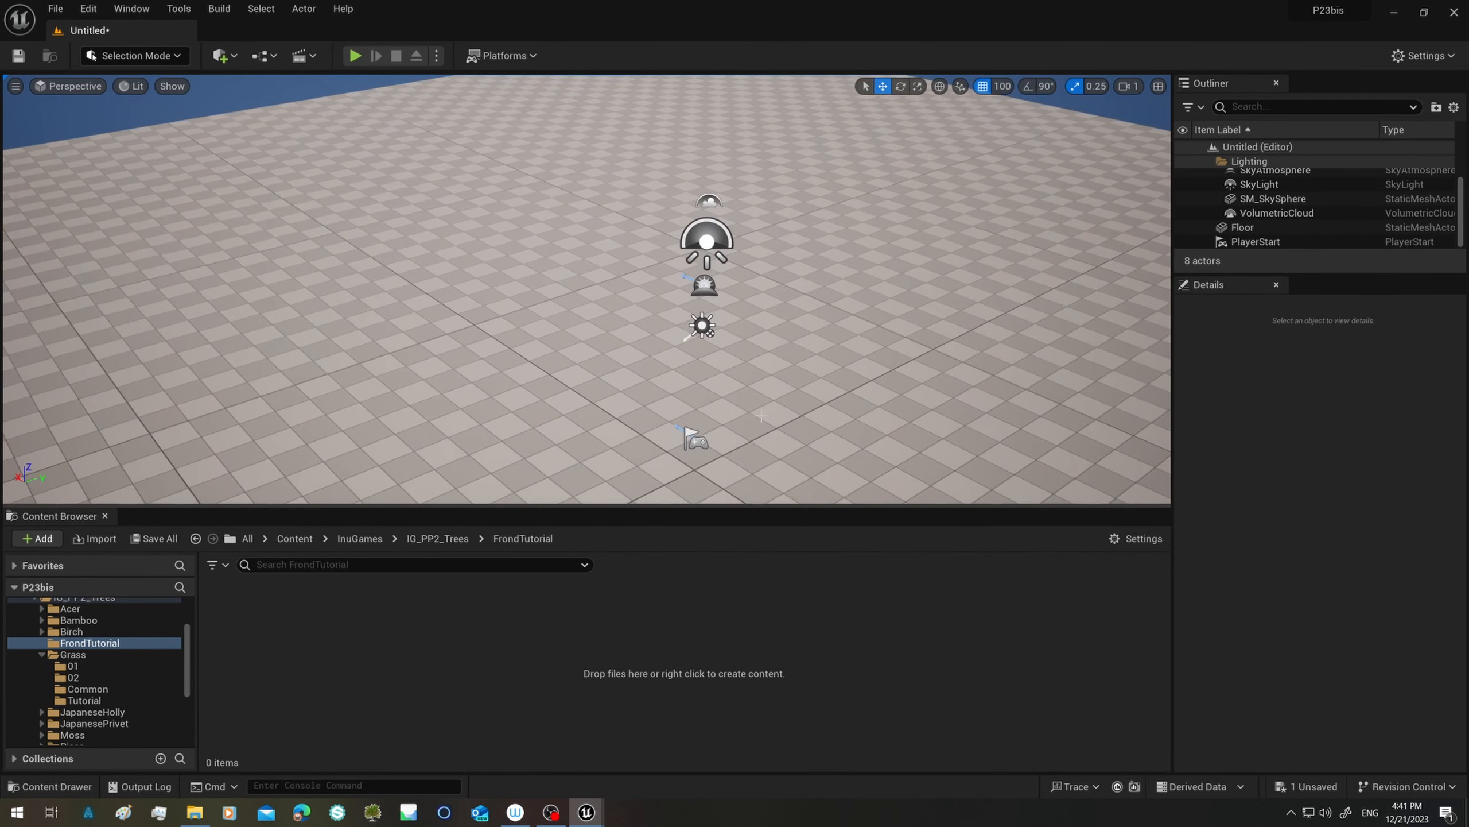
pyautogui.click(56, 9)
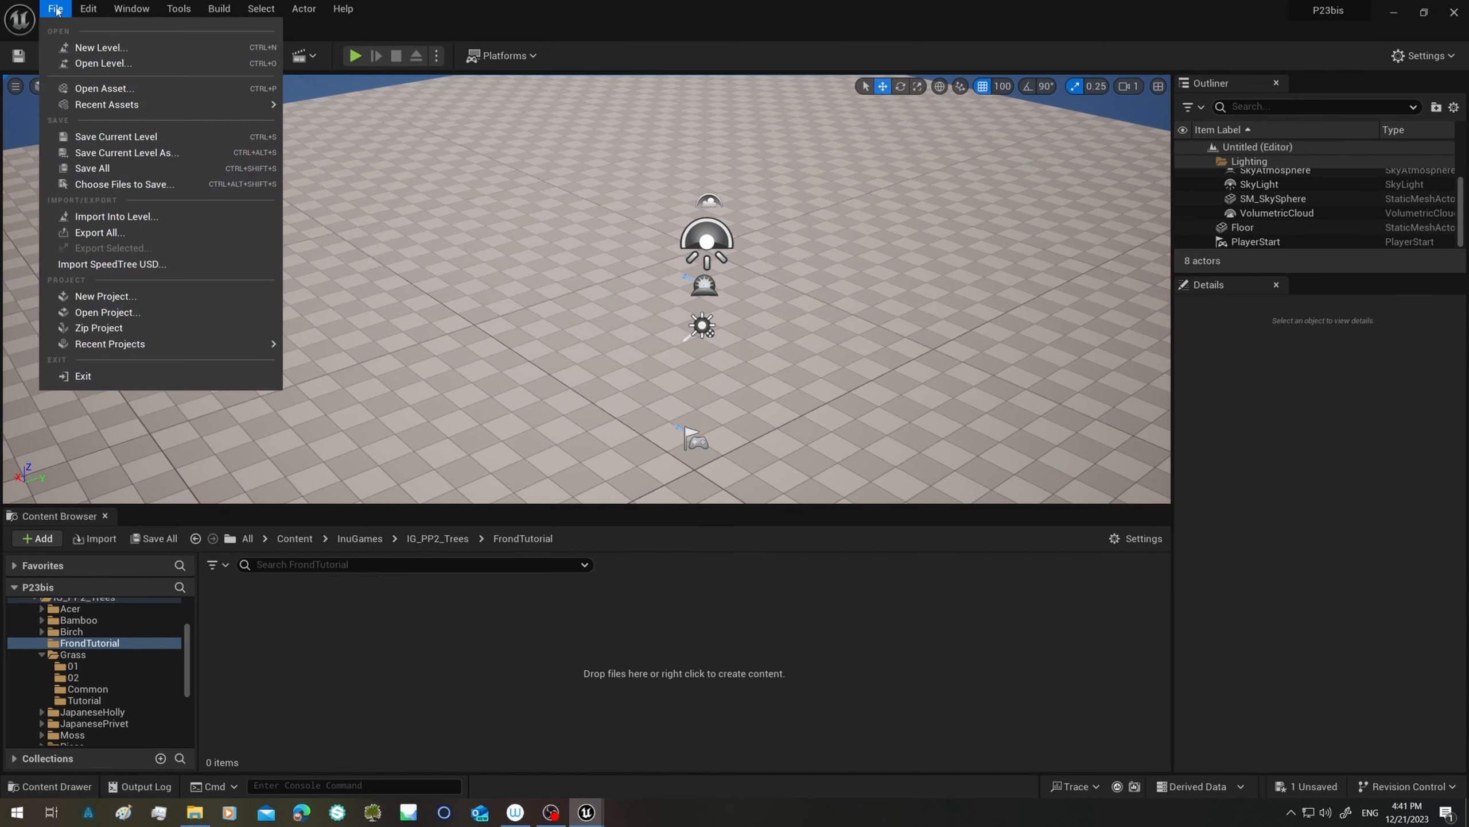
pyautogui.click(104, 265)
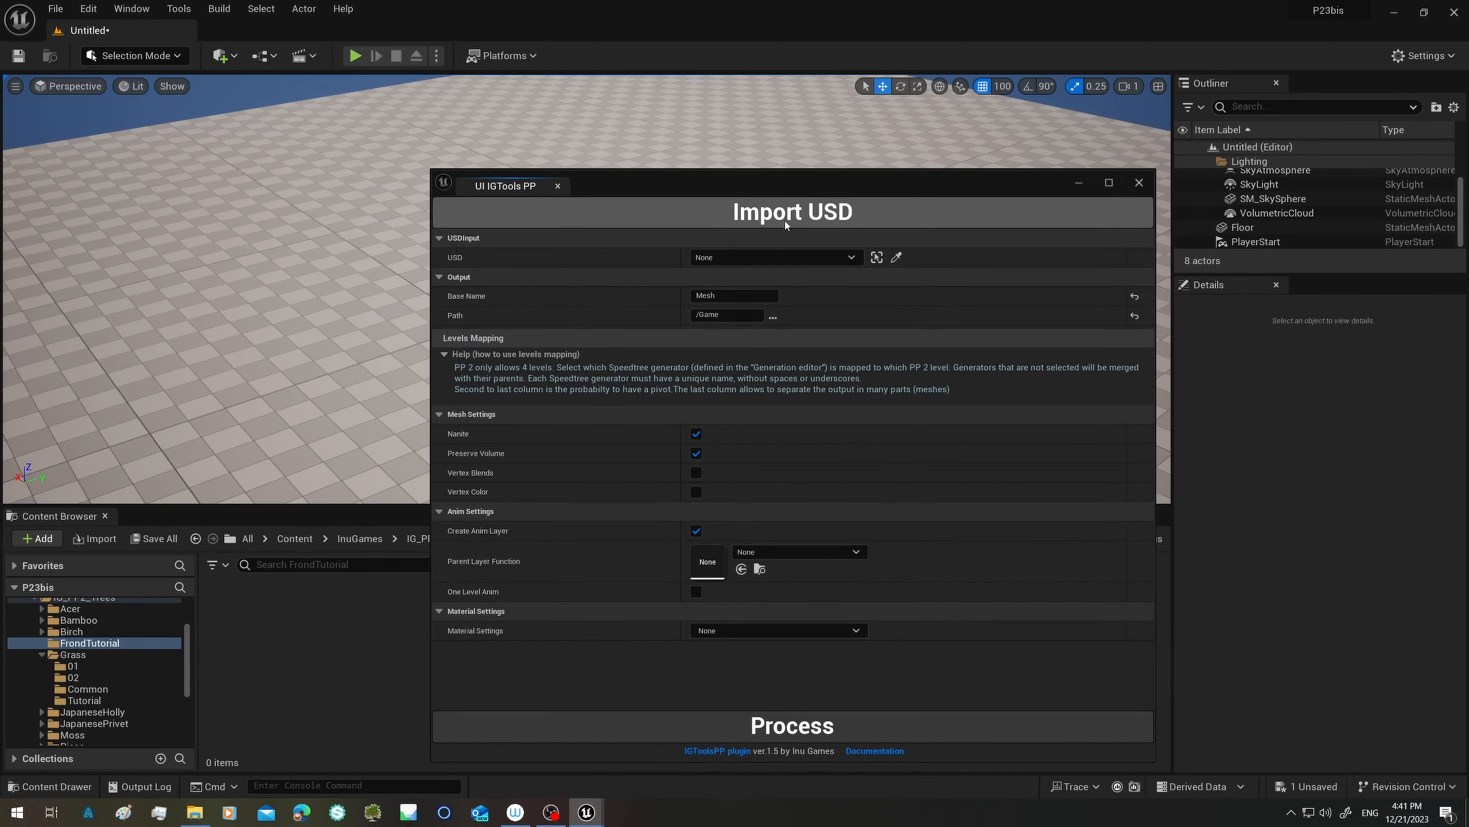
# Import Oak_English_Desktop_Forest_tutorial.usd from the FrondsTutorial folder without a default asset cache and minimize the USD Stage window.
pyautogui.click(787, 220)
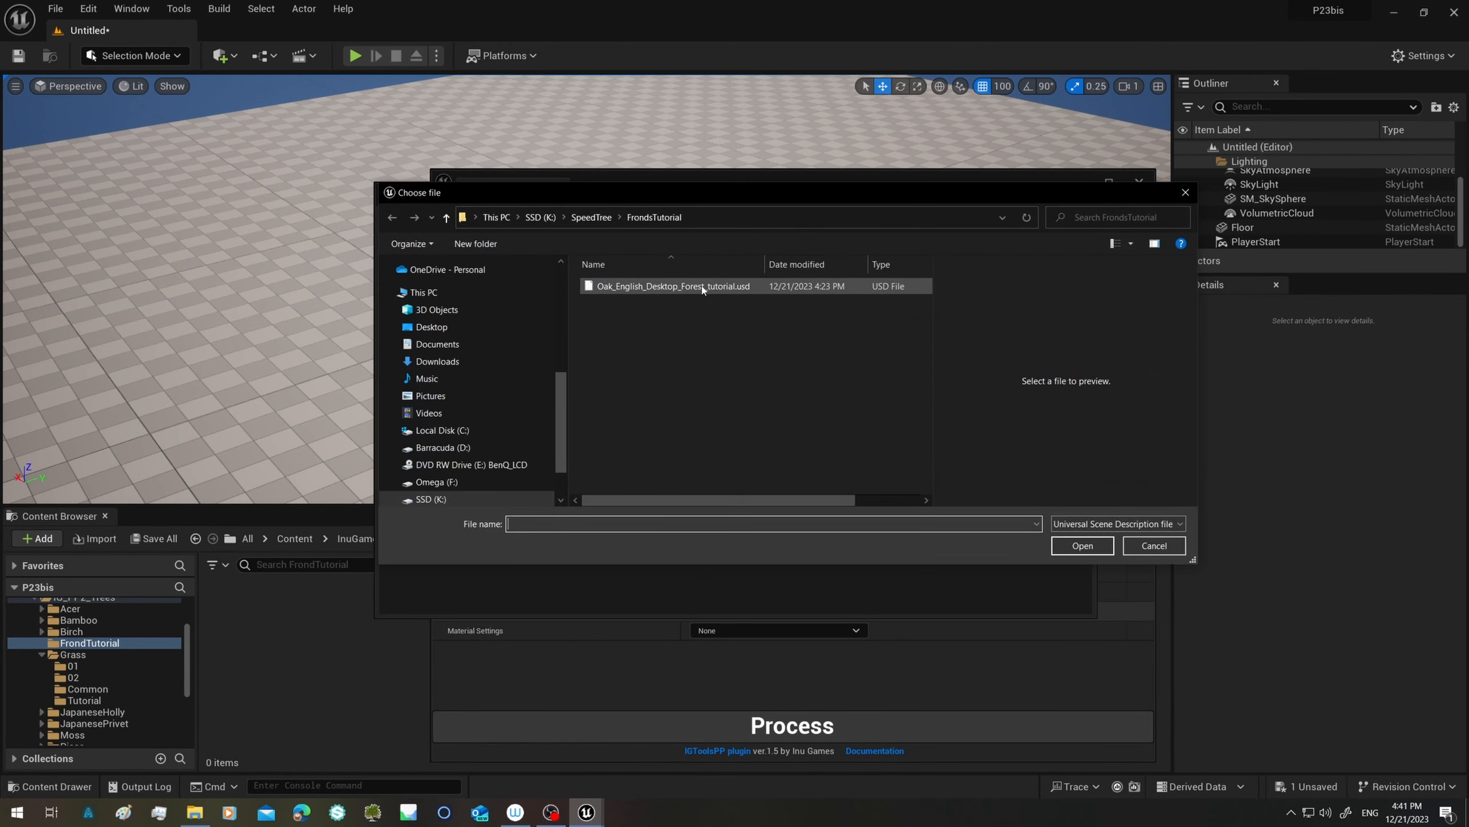
pyautogui.click(660, 289)
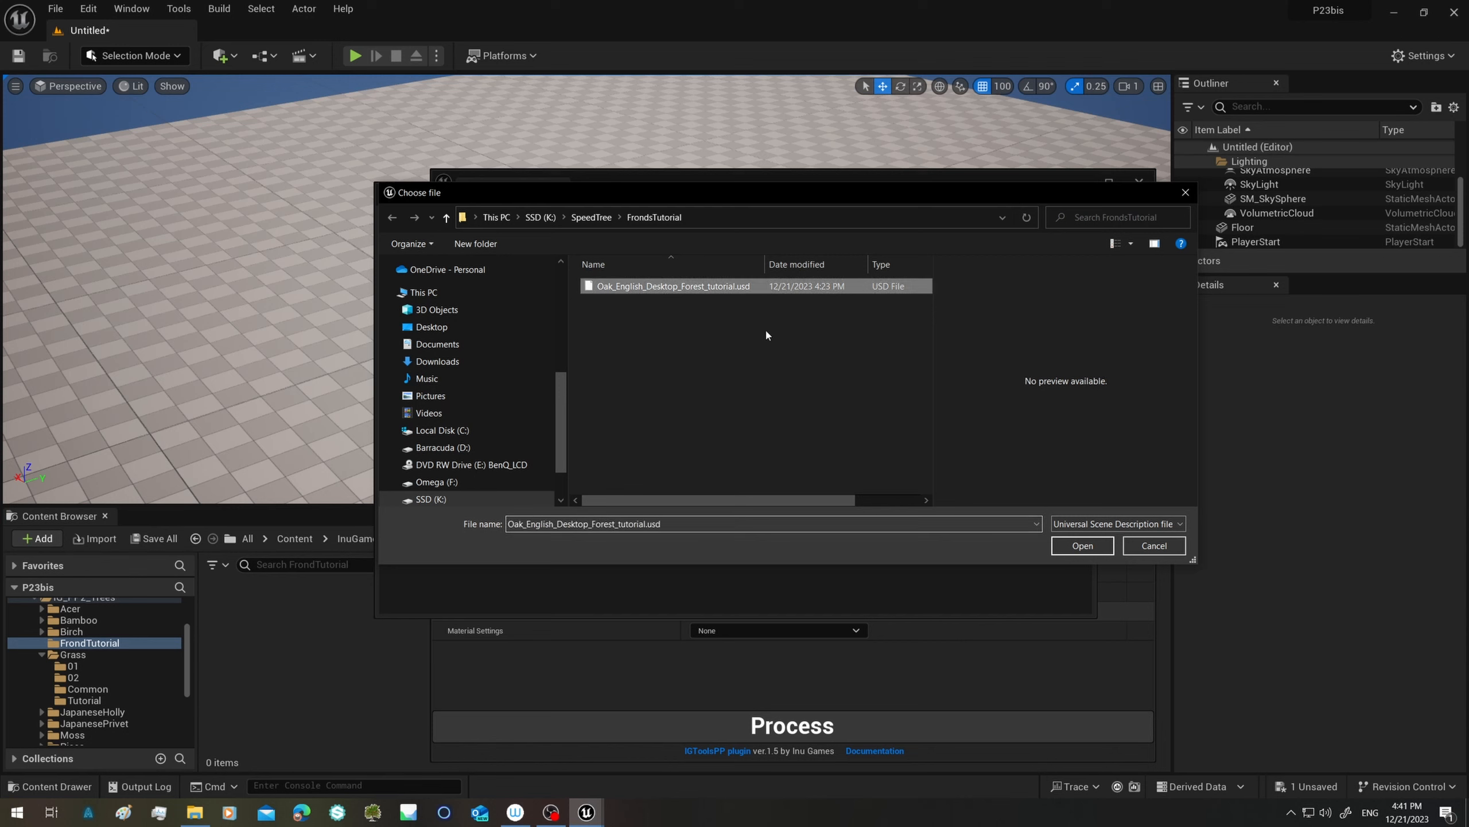
pyautogui.click(1083, 545)
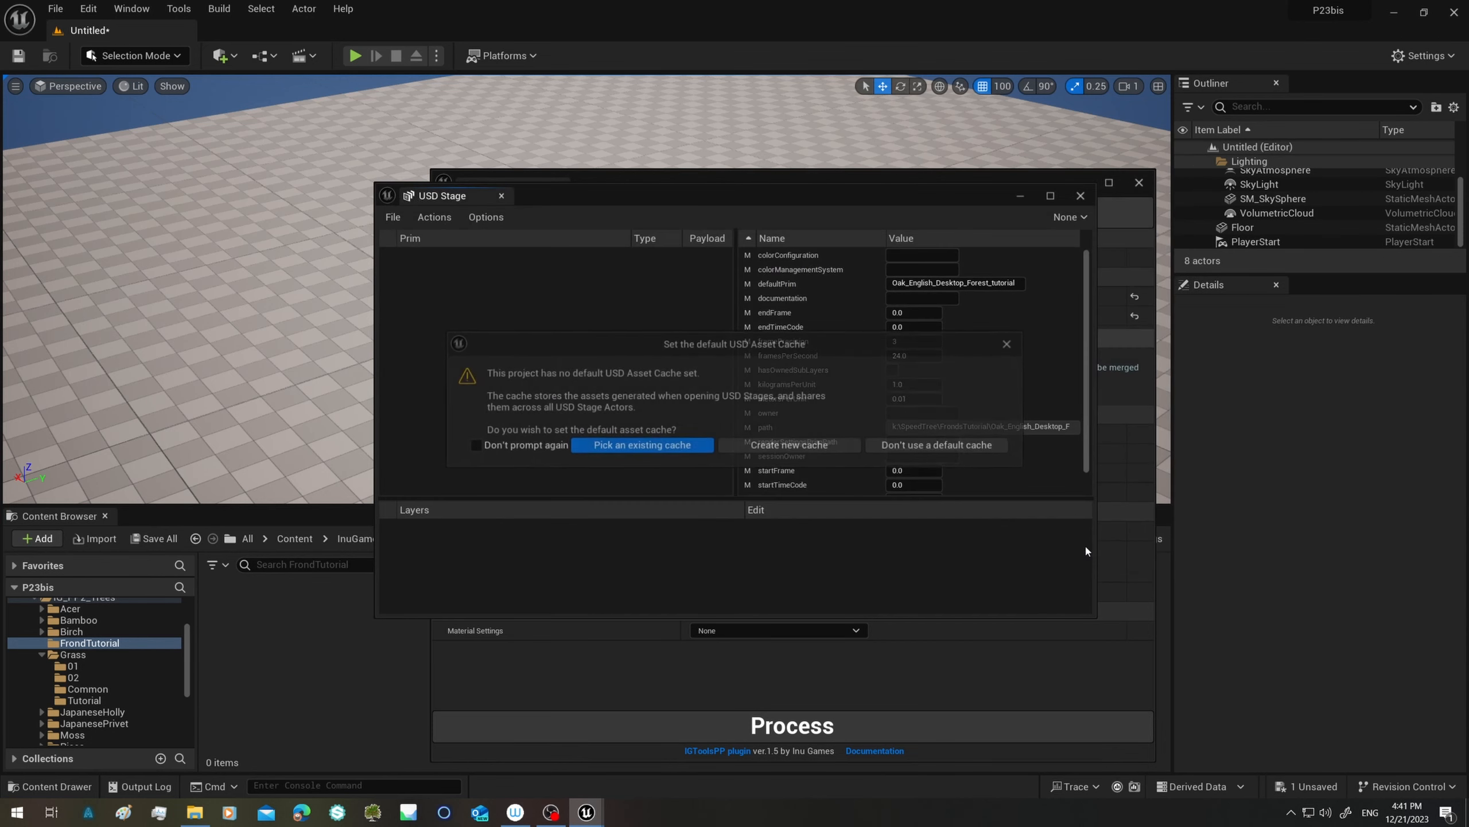
pyautogui.click(956, 446)
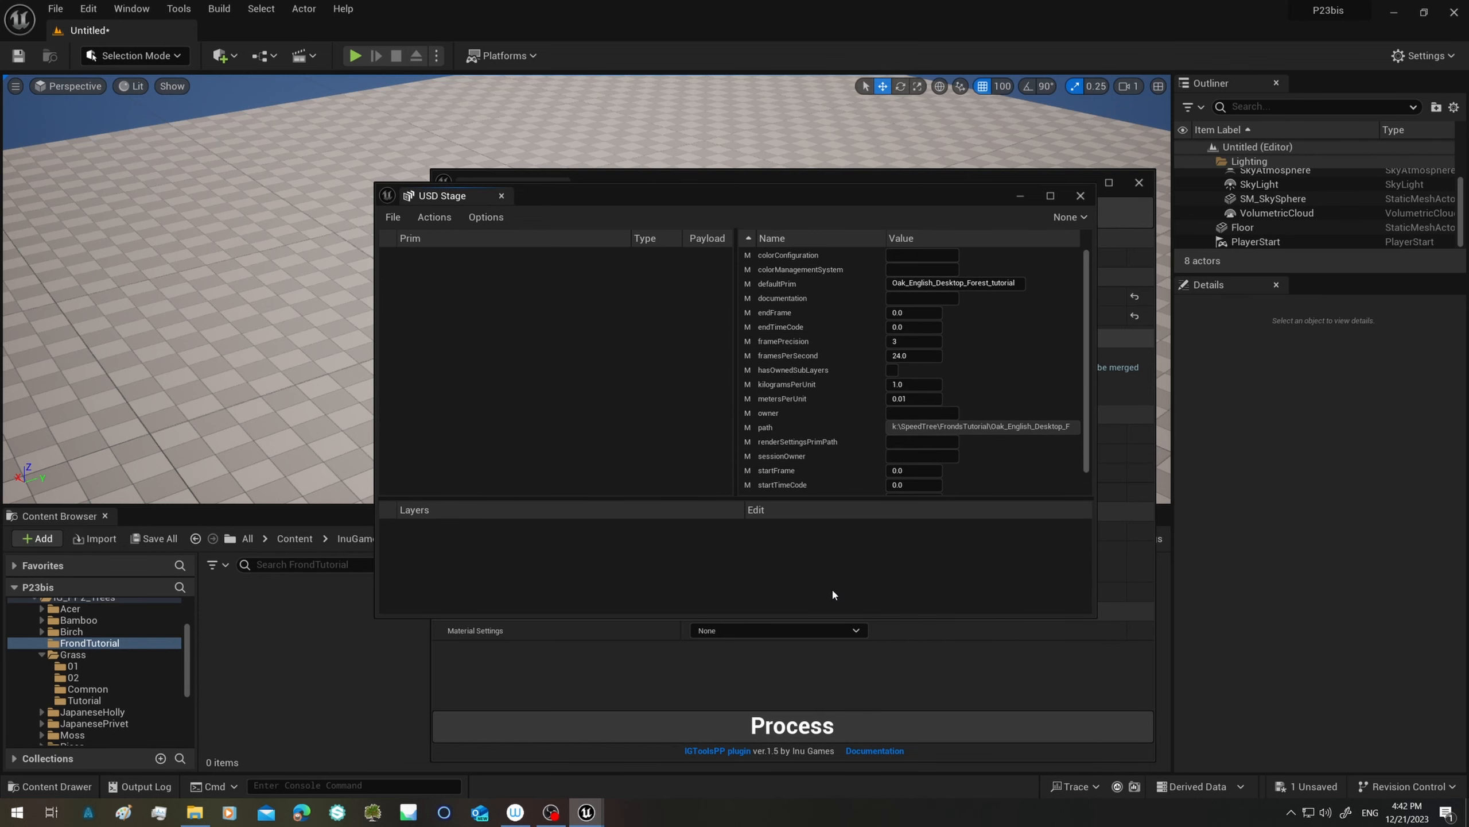
pyautogui.click(1020, 198)
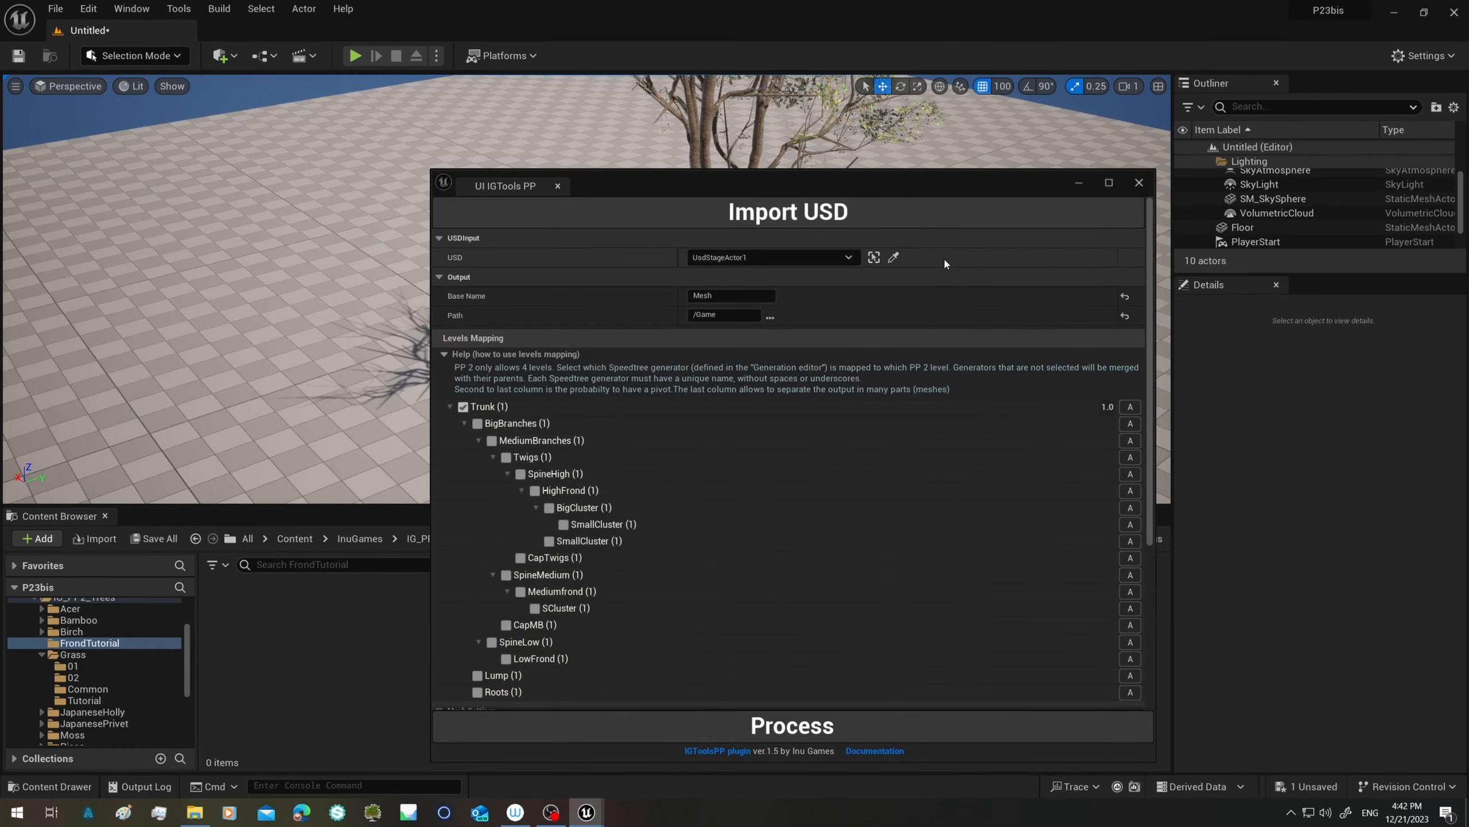
# Enter a new output base name beginning with "O" for the imported oak mesh.
pyautogui.moveTo(916, 179); pyautogui.dragTo(929, 117)
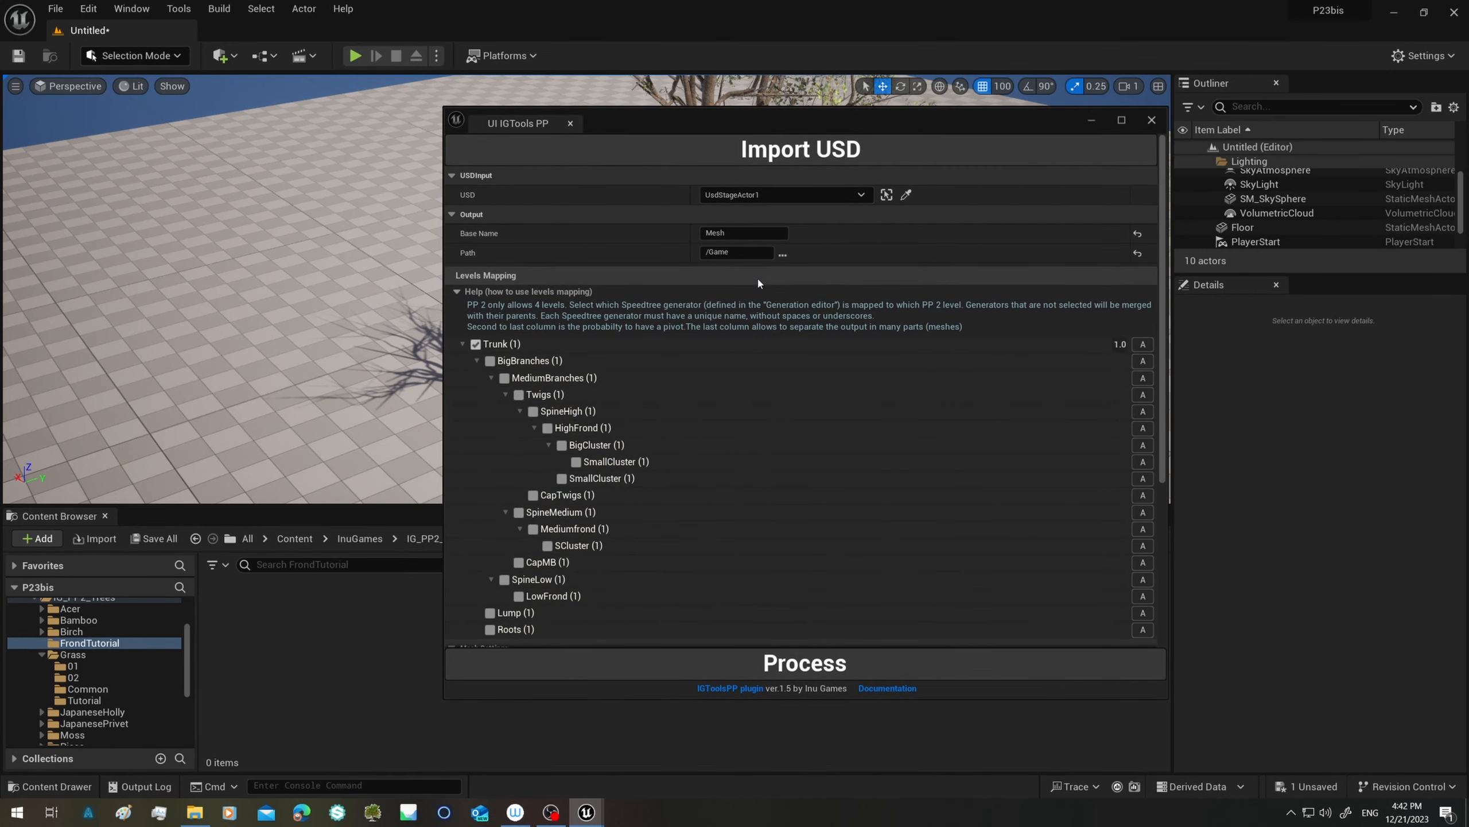
pyautogui.moveTo(799, 122); pyautogui.dragTo(817, 272)
pyautogui.moveTo(723, 203); pyautogui.dragTo(712, 174, button='right')
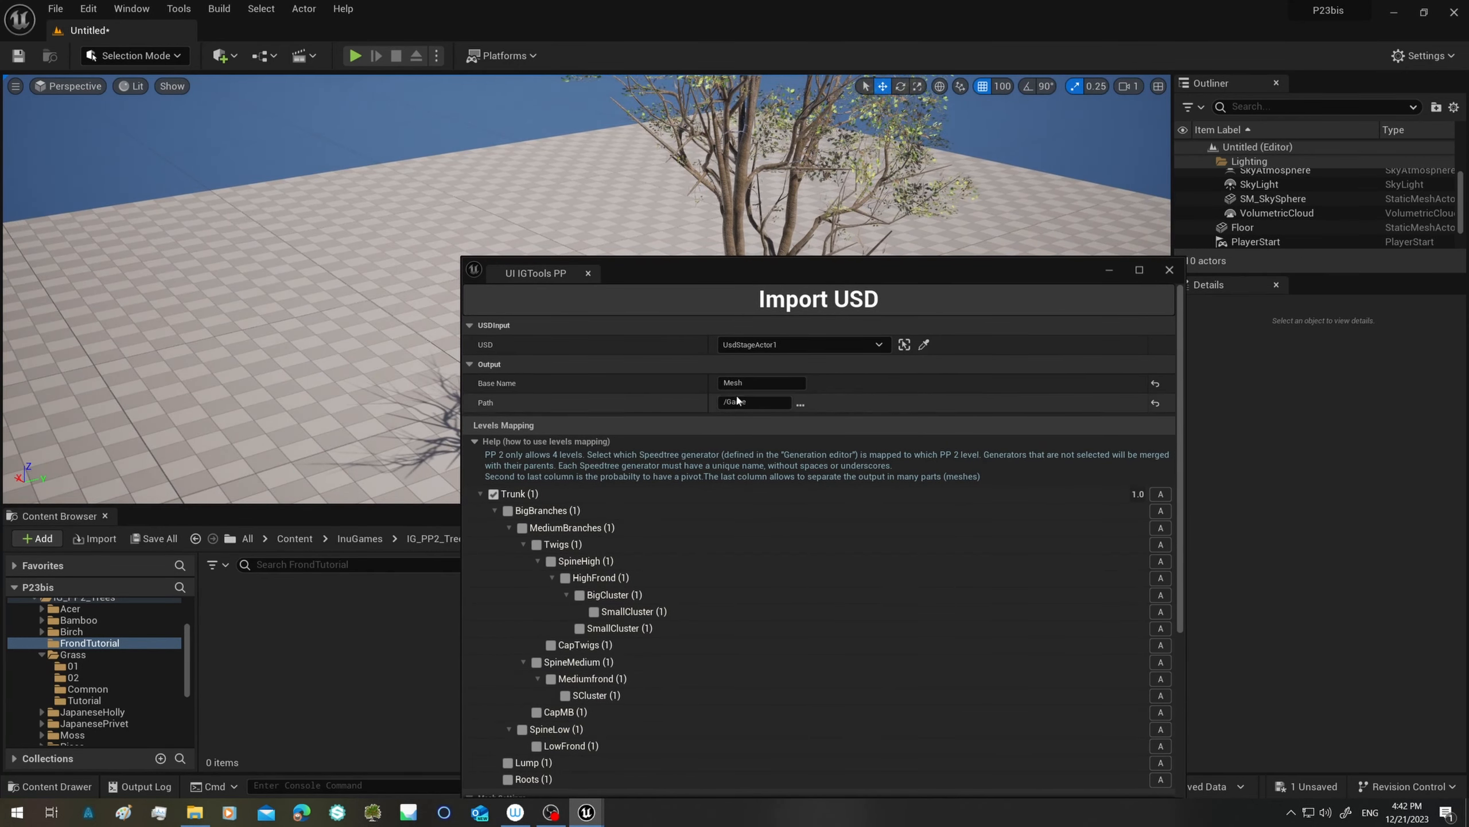
pyautogui.click(764, 383)
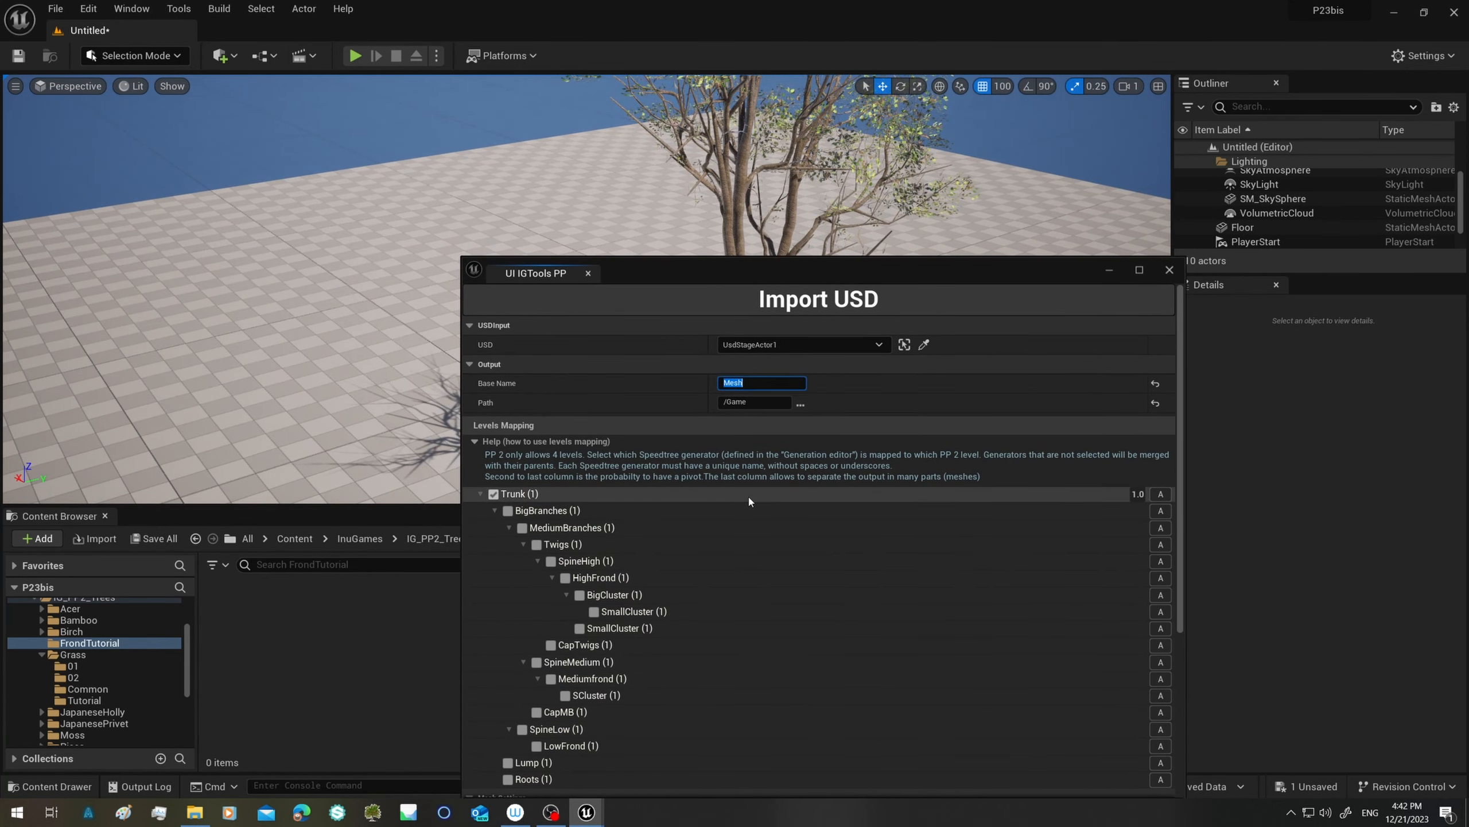
pyautogui.write('0')
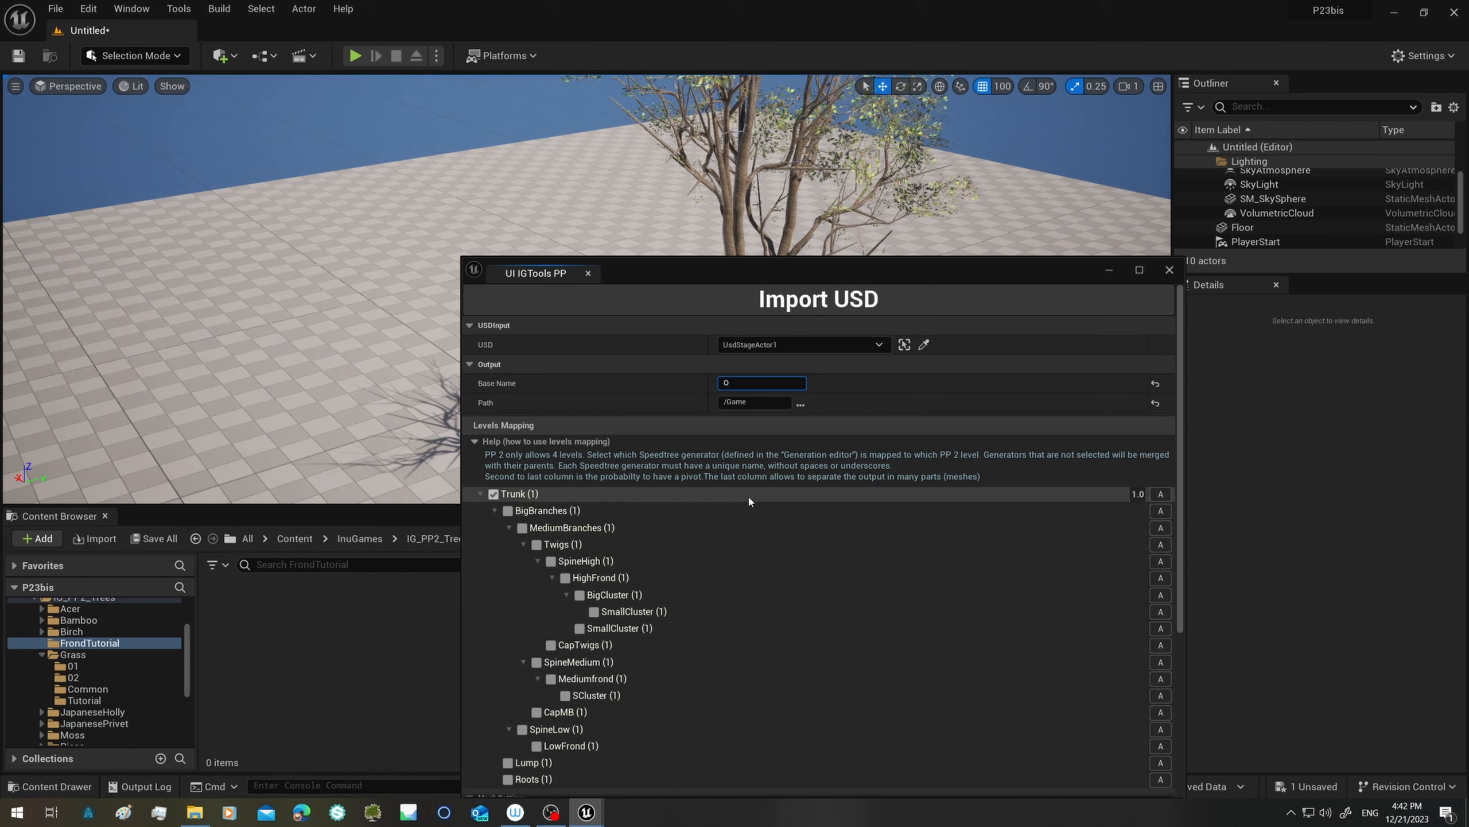